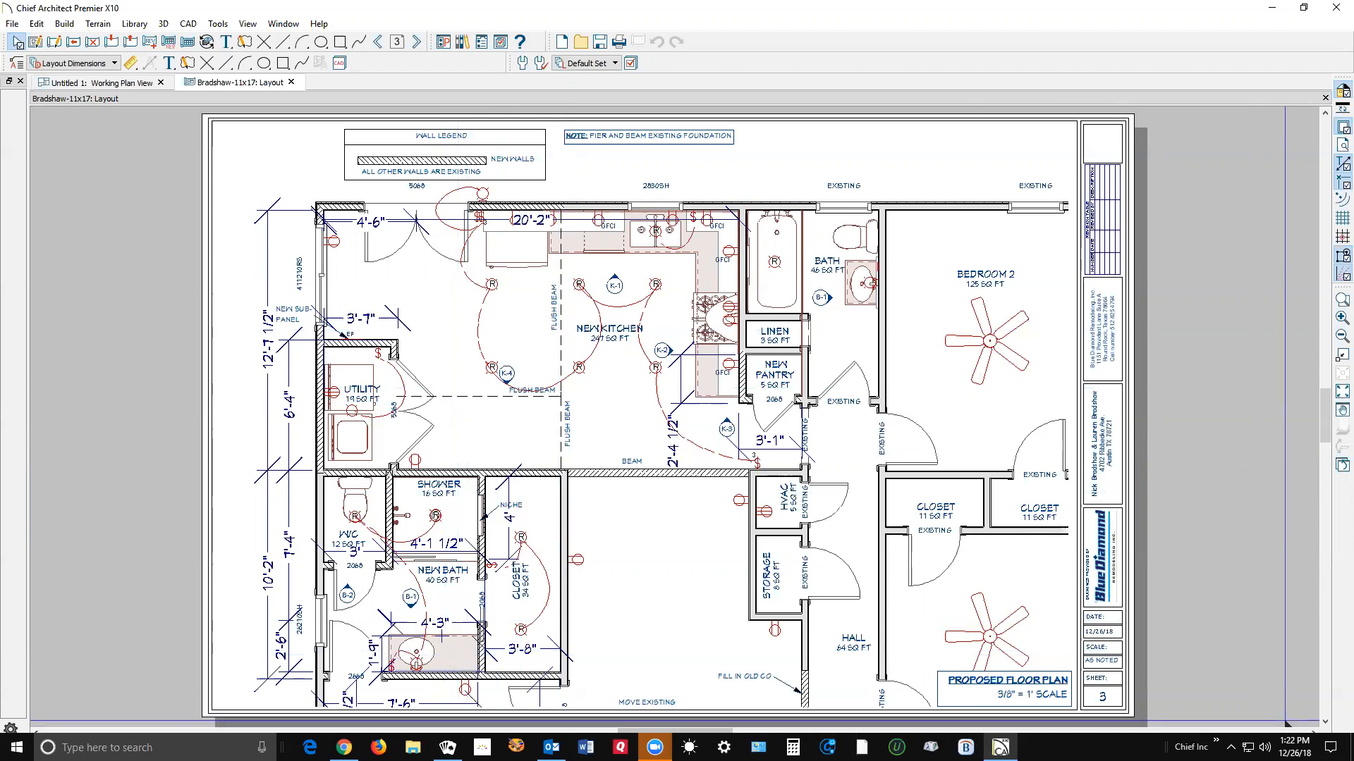
Launch DWG TrueView 2019 and bring up the file selection for opening a drawing.
left_click(1216, 740)
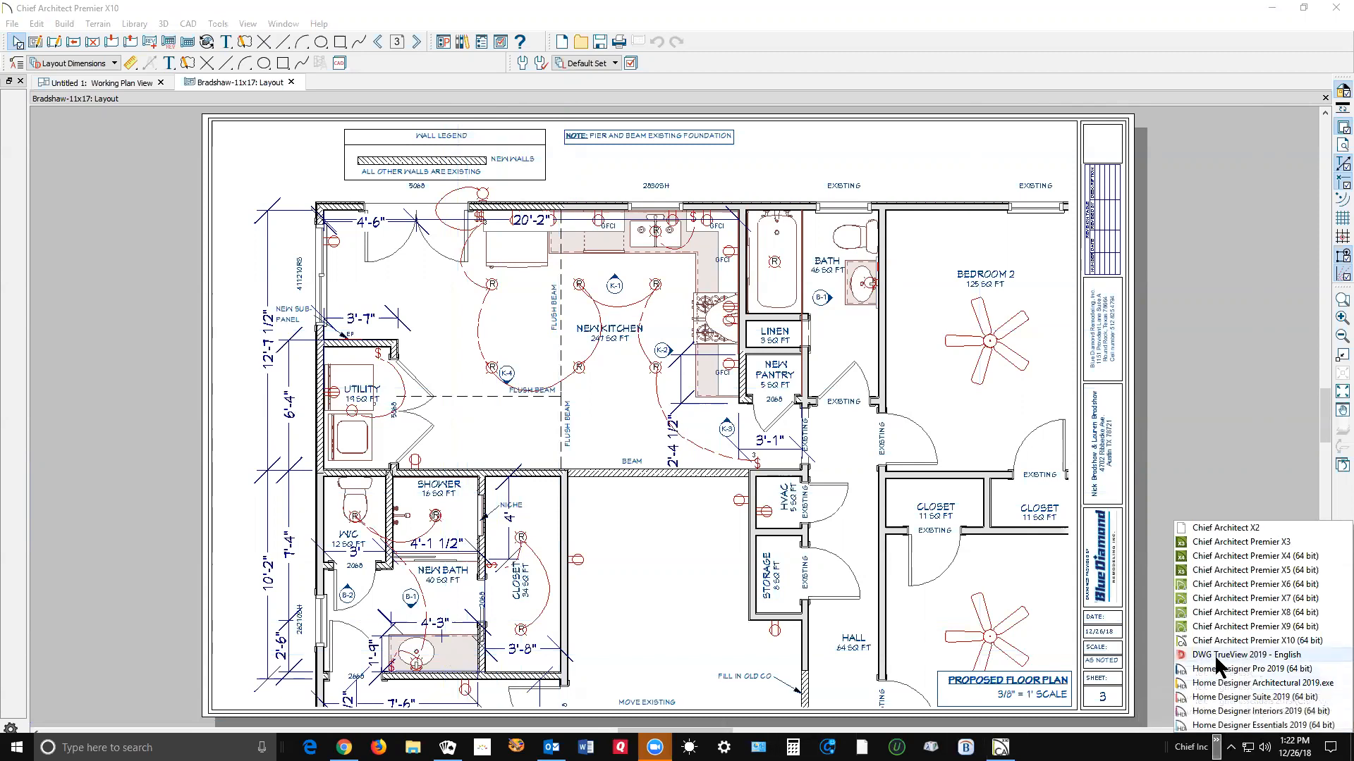
left_click(1262, 655)
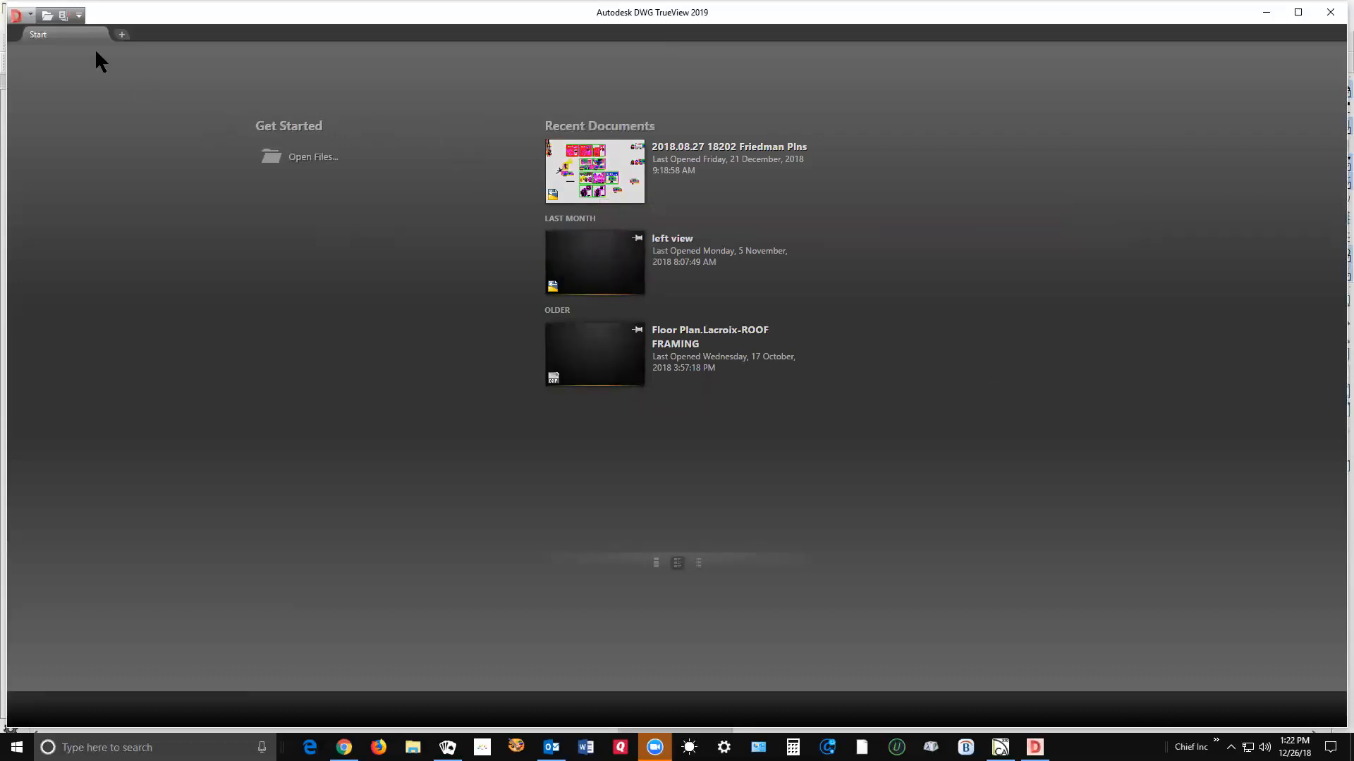
left_click(48, 15)
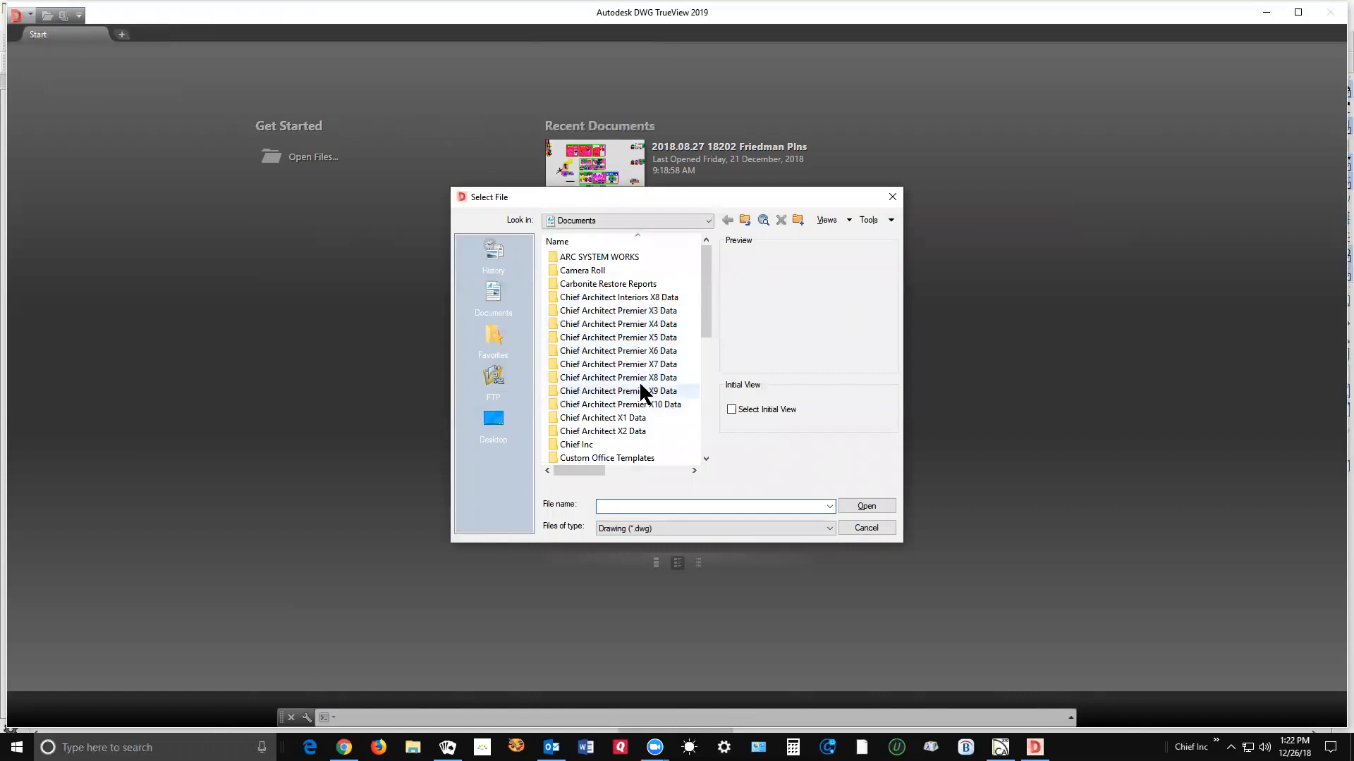
Browse for the drawing on the Data (E:) drive, into Archived plans and docs, Plans, X10, RR.
scroll(640, 385, "down", 1)
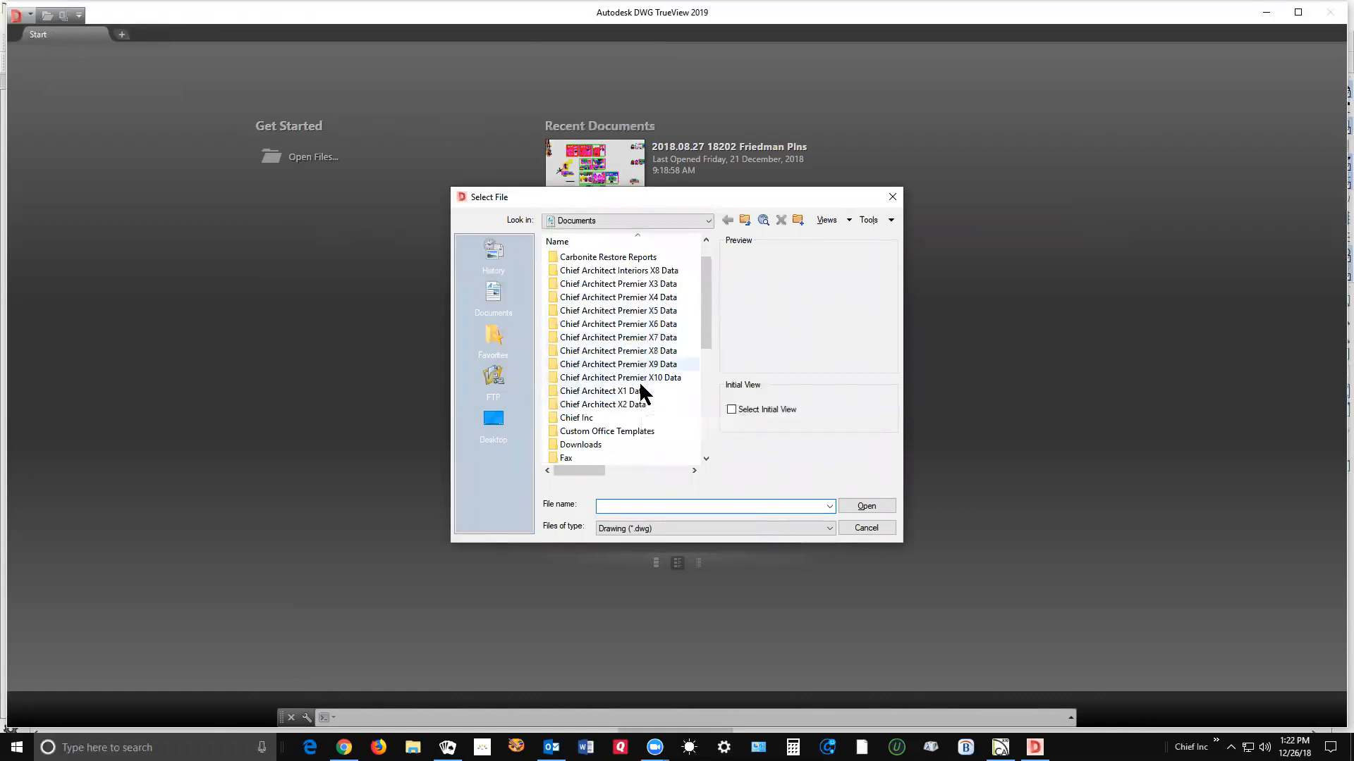
scroll(640, 386, "down", 5)
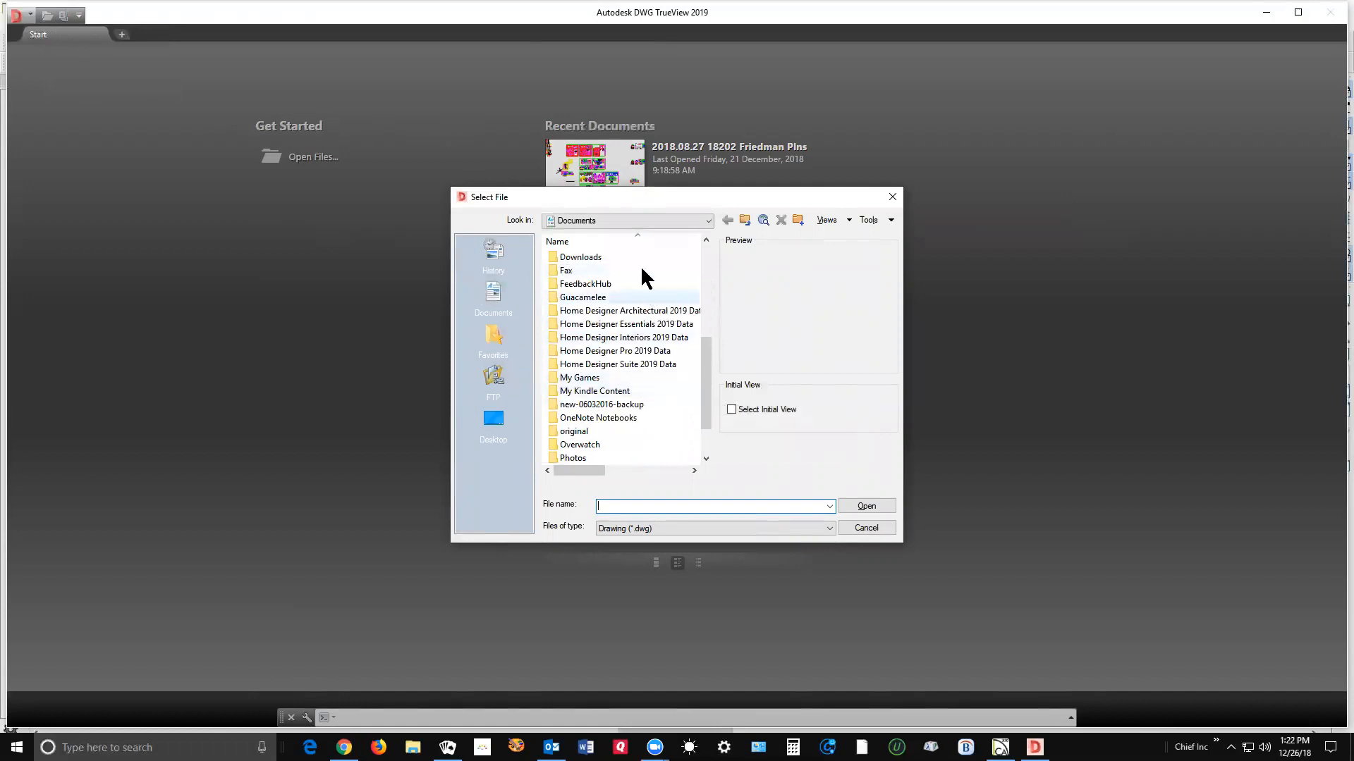
left_click(707, 221)
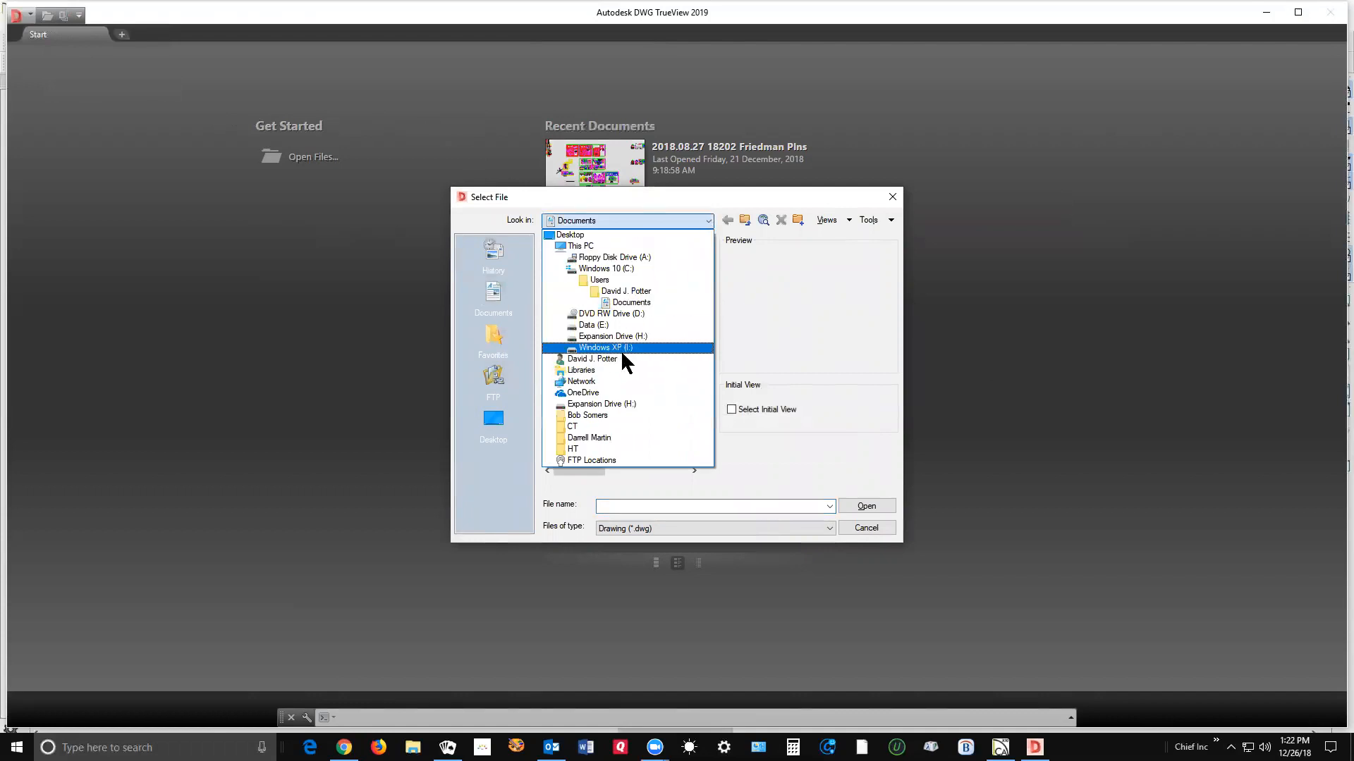
left_click(624, 324)
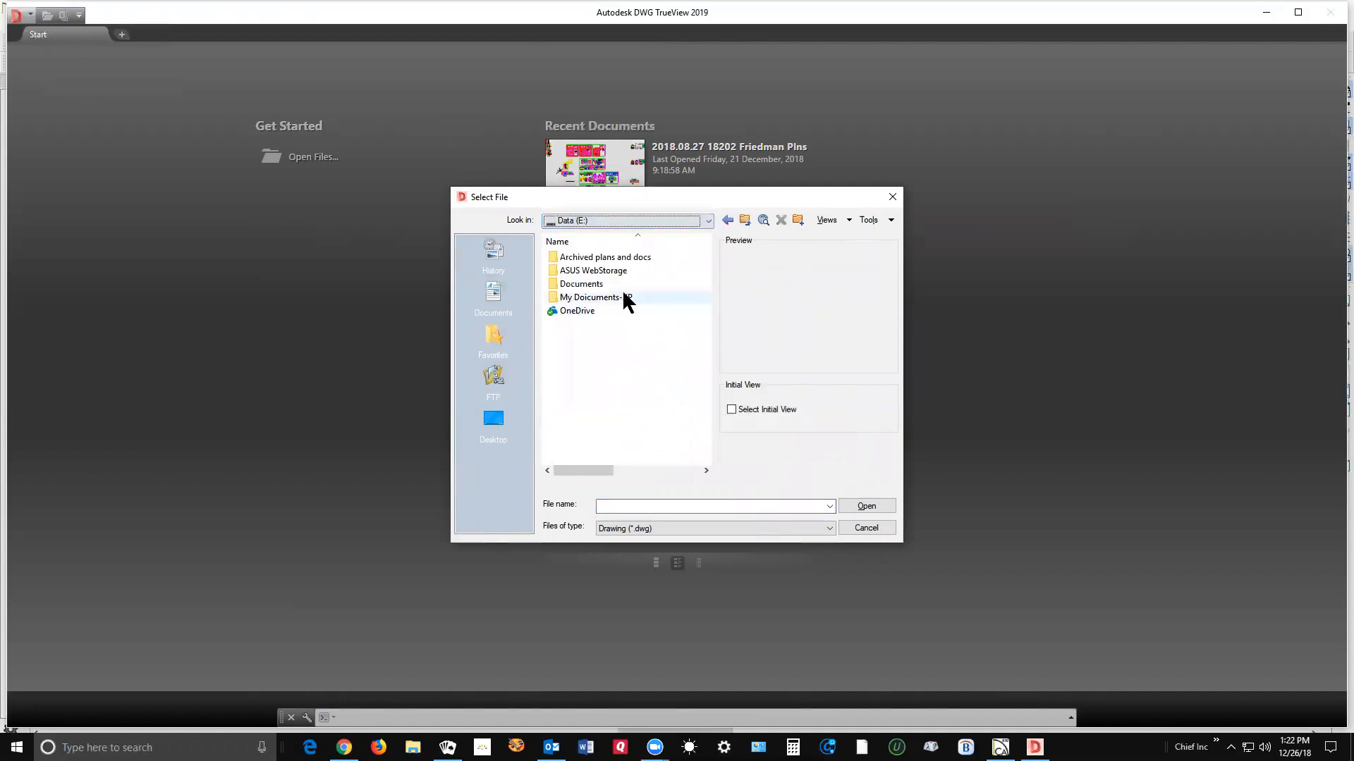
double_click(639, 256)
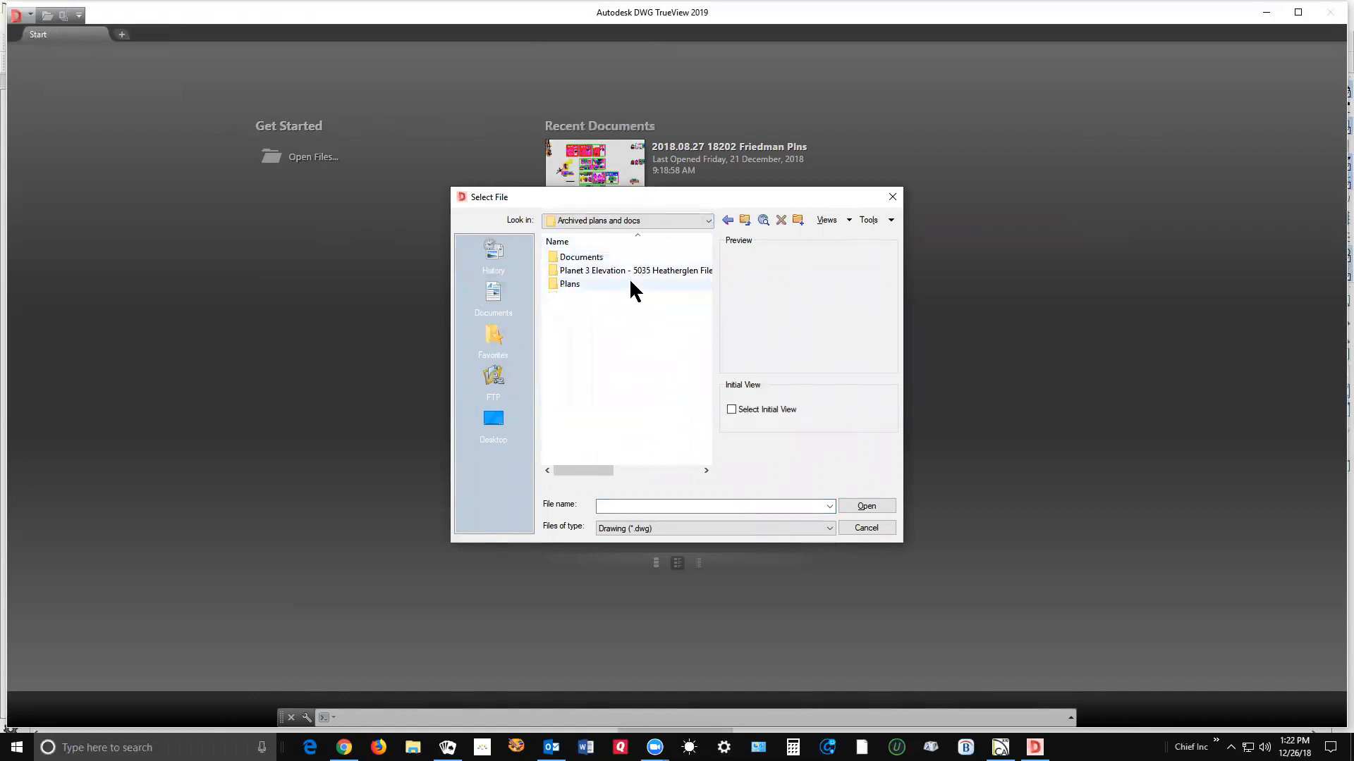
double_click(584, 284)
left_click_drag(705, 271, 722, 447)
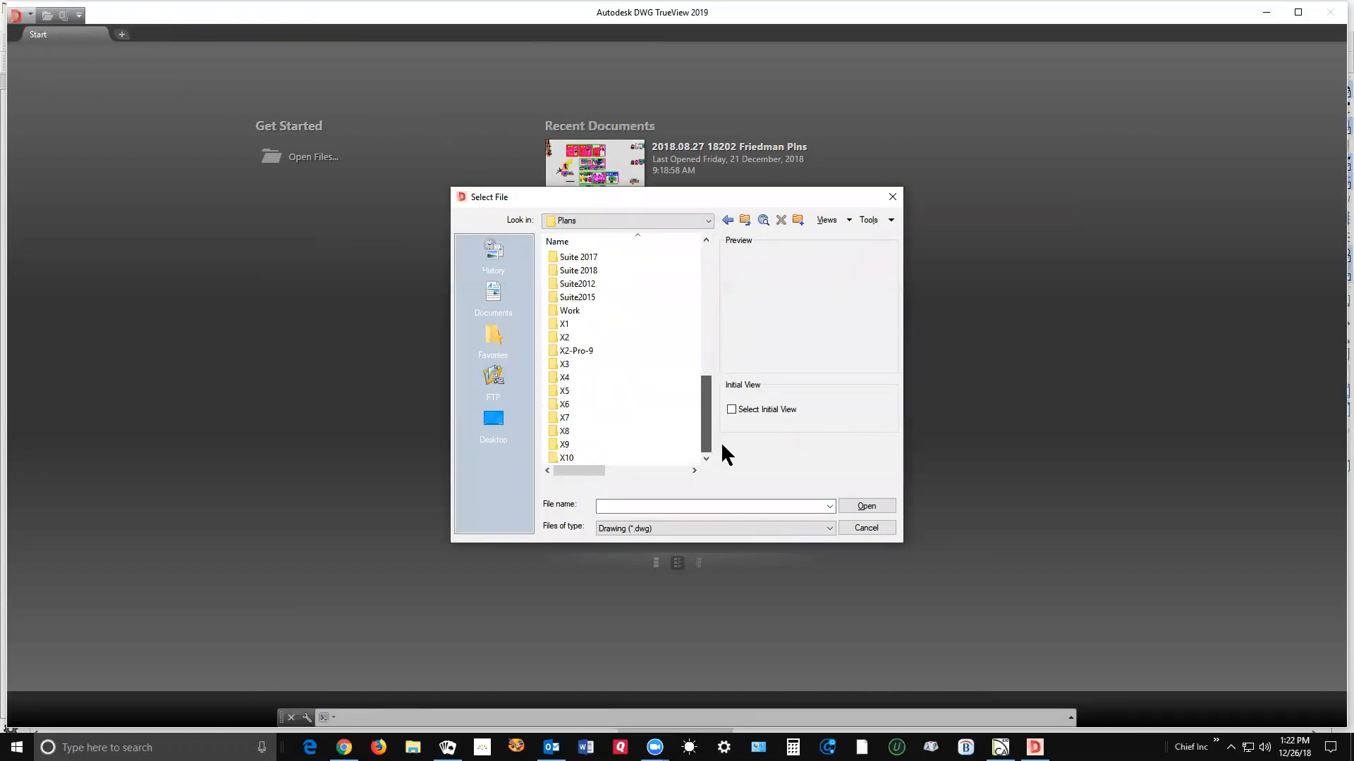
double_click(583, 457)
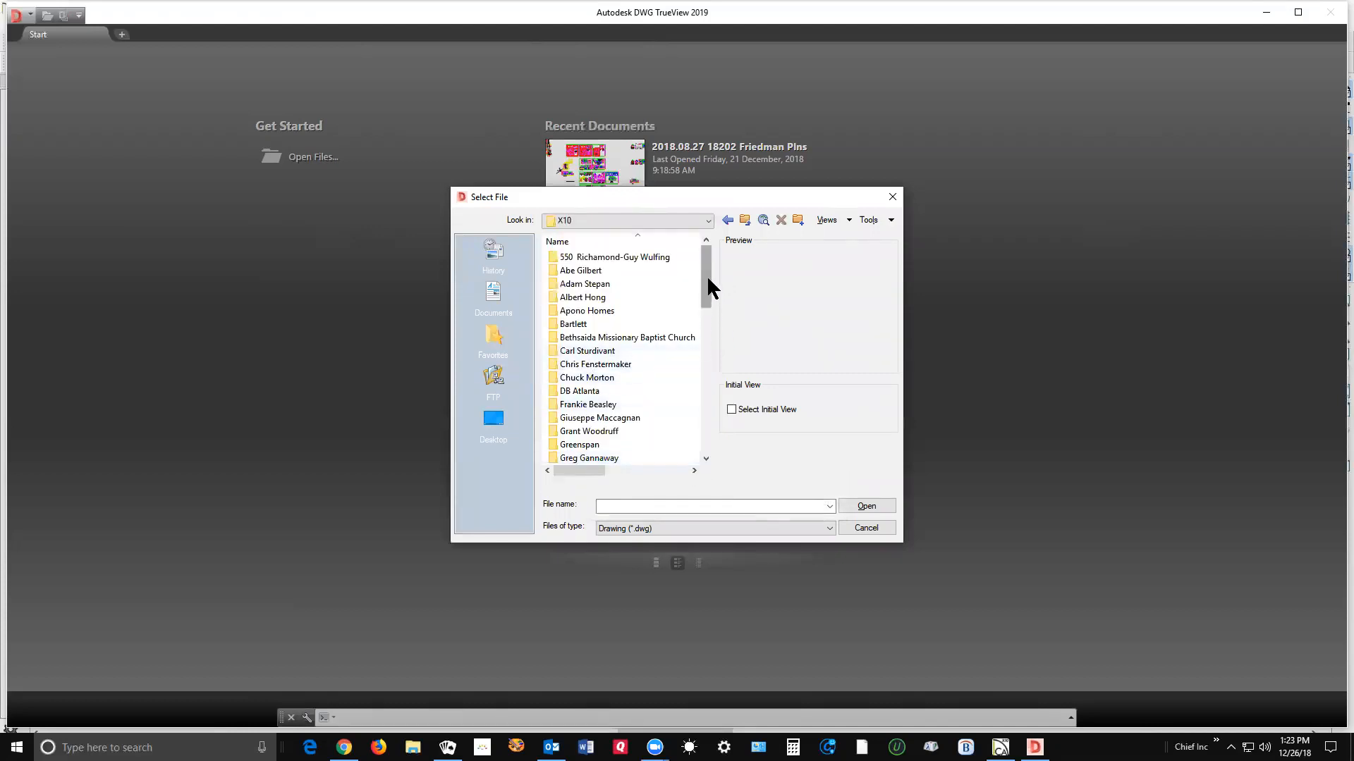
left_click_drag(707, 277, 718, 449)
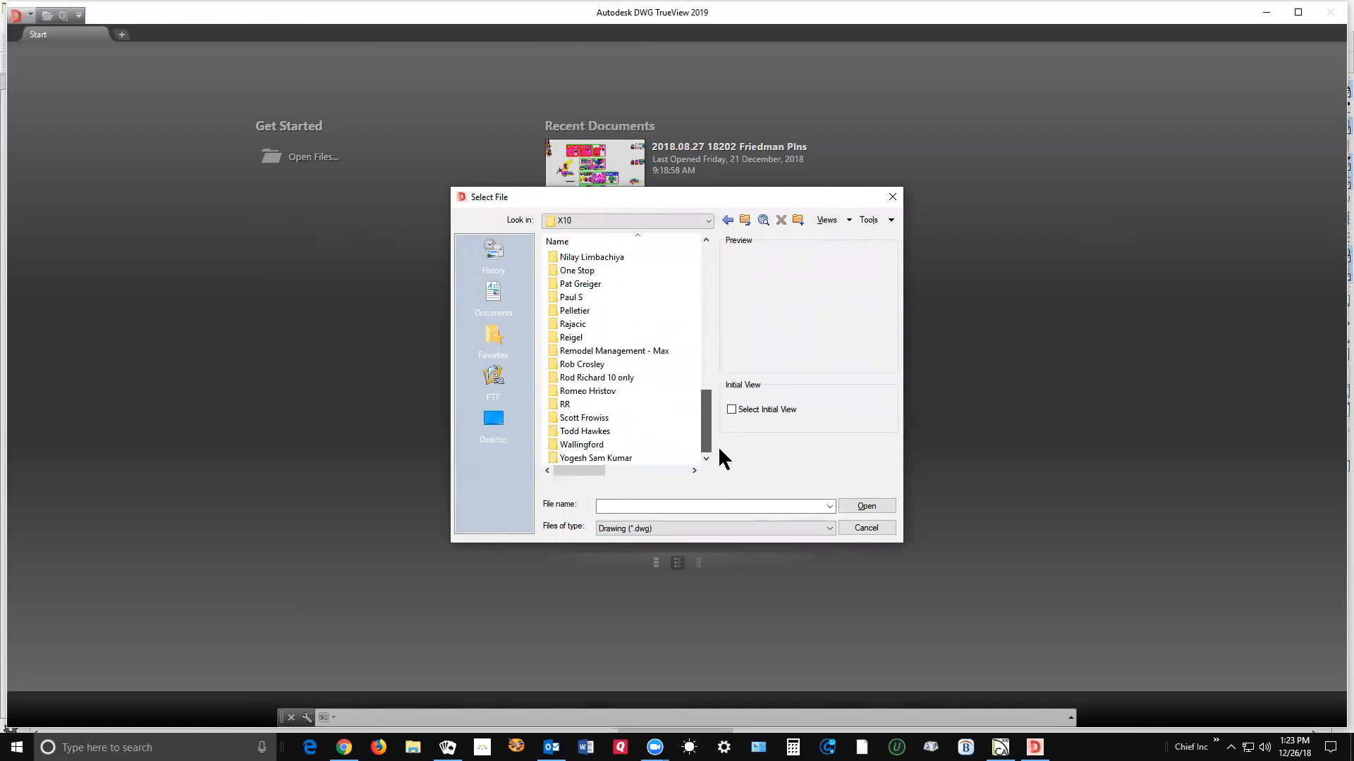
double_click(605, 404)
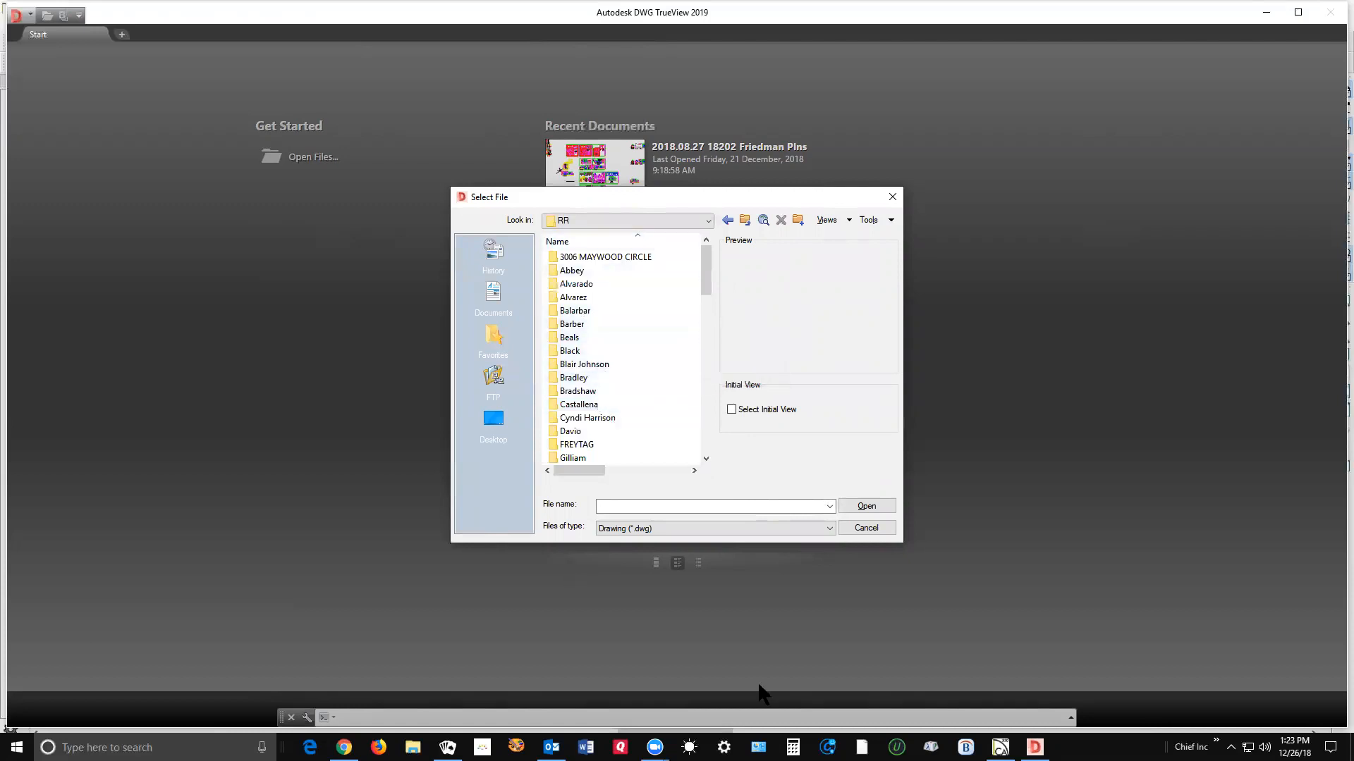
Check the client's project name in the Chief Architect layout, and go to that client's DWG folder in DWG TrueView.
left_click(1001, 748)
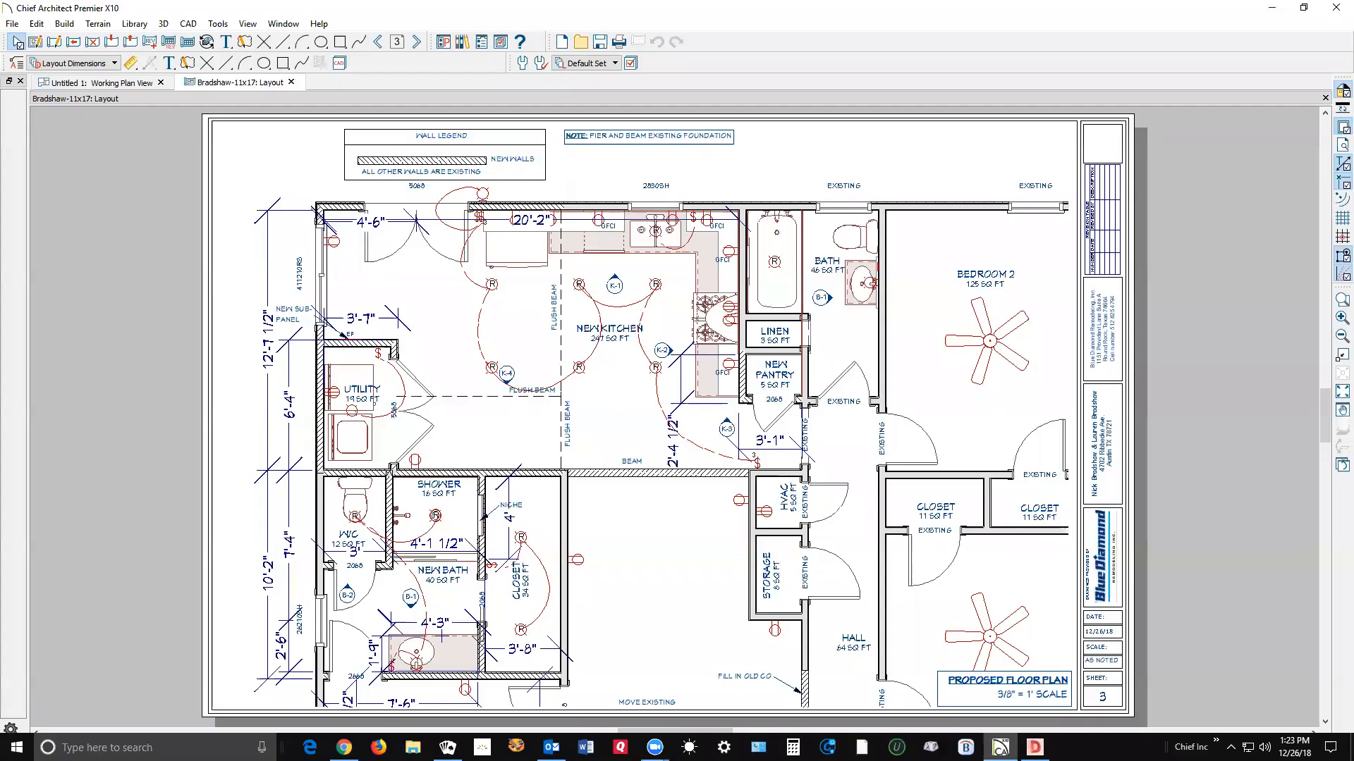
left_click(1034, 747)
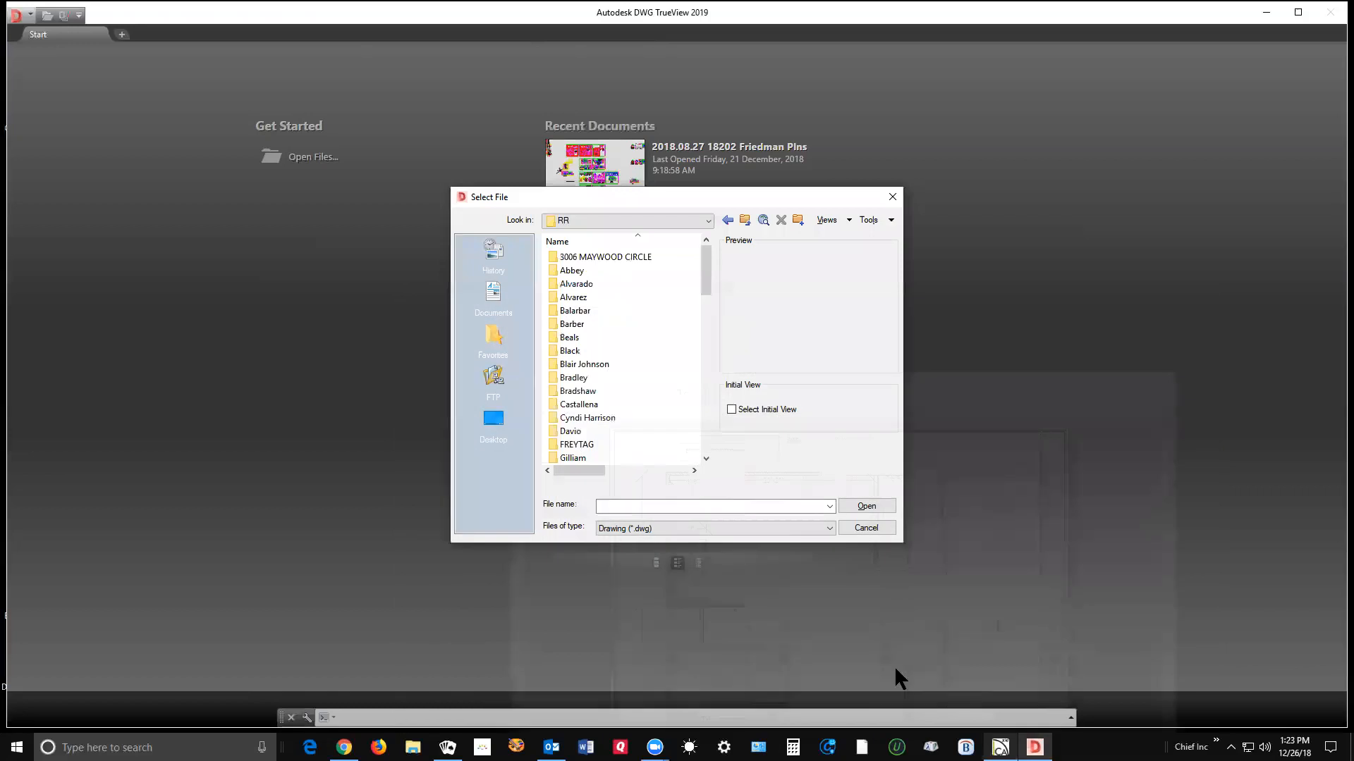
double_click(579, 391)
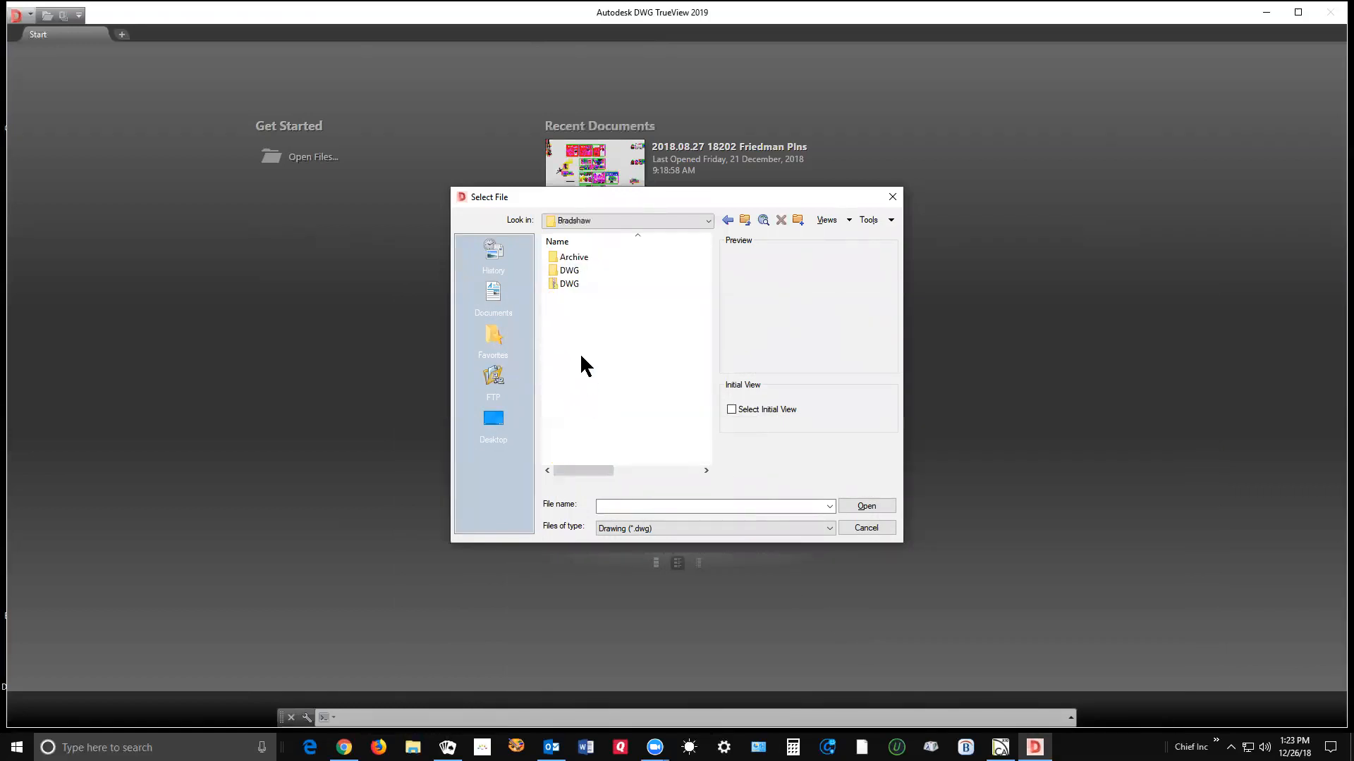
double_click(580, 270)
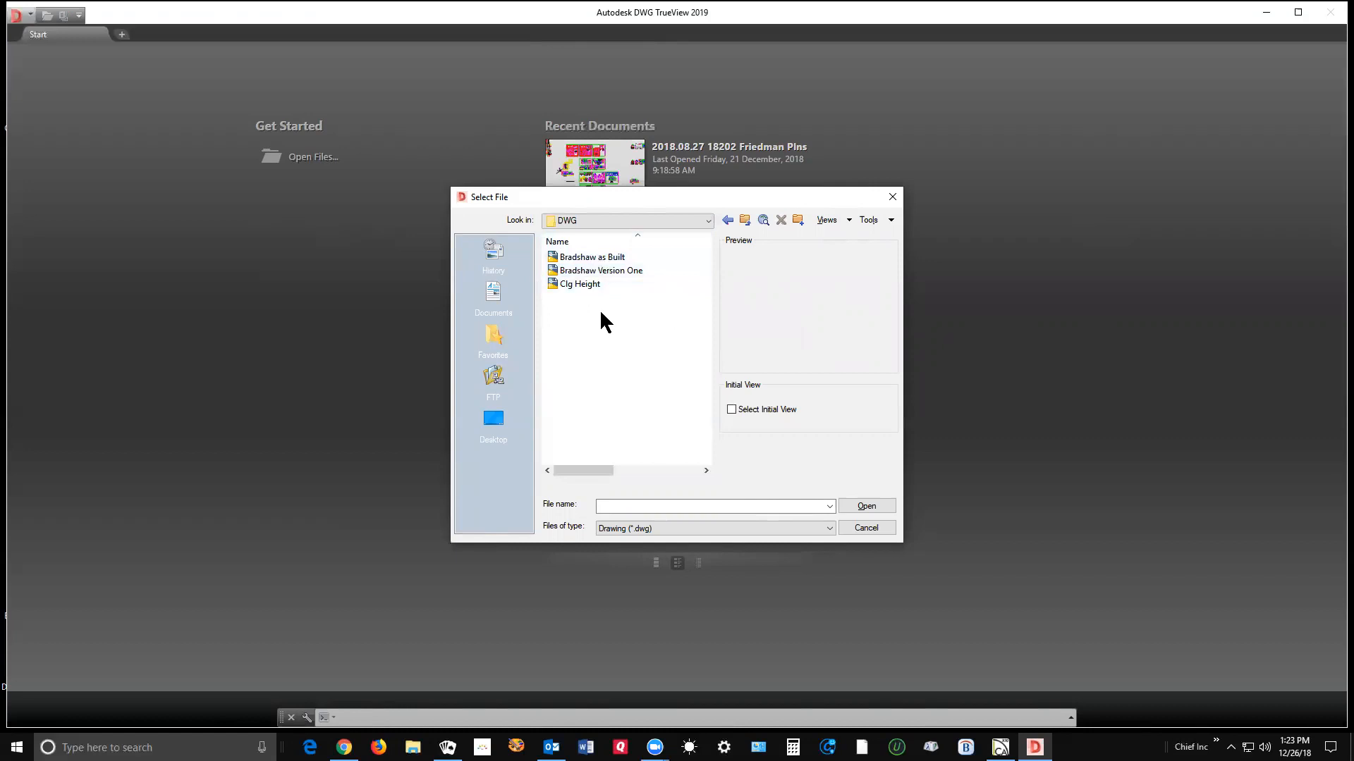
Open the client's "as Built" DWG, accepting its non-Autodesk origin, and fit the whole floor plan to the drawing extents.
left_click(603, 261)
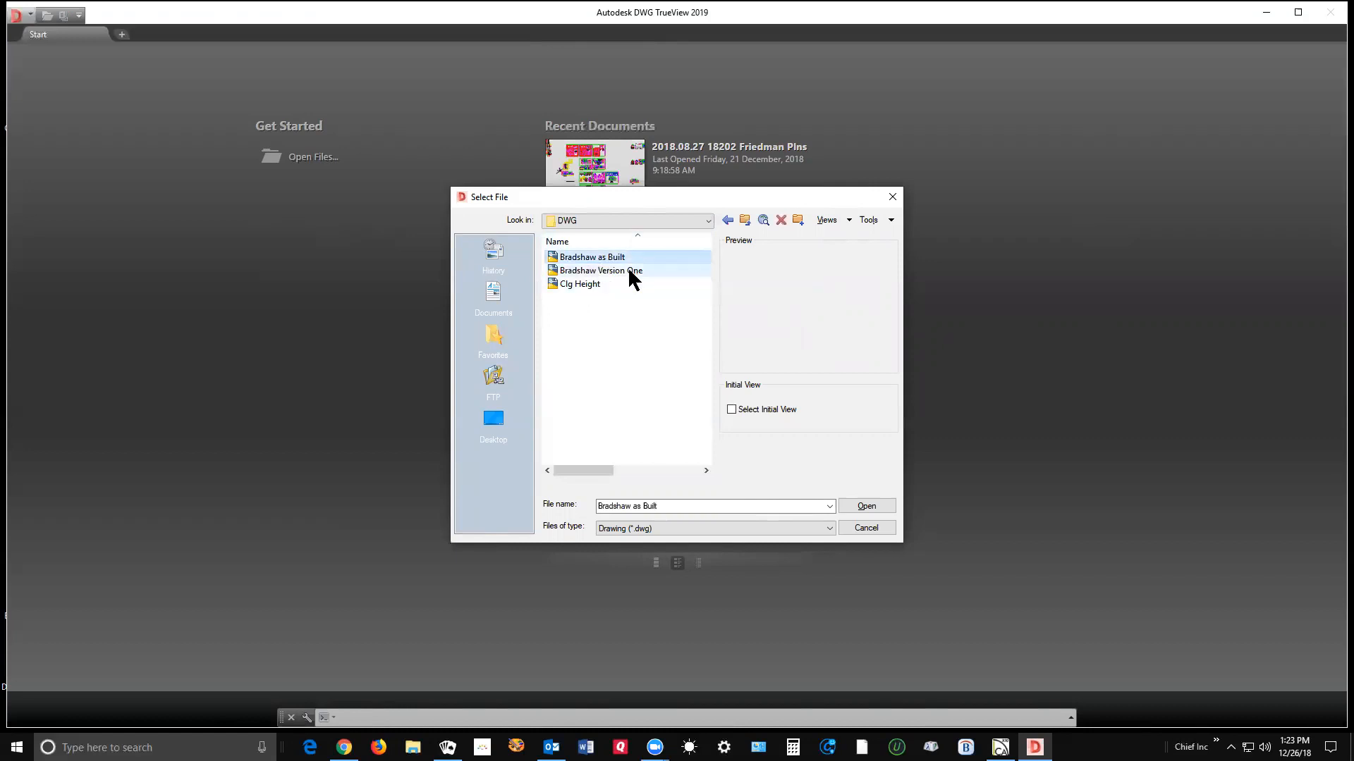
left_click(862, 505)
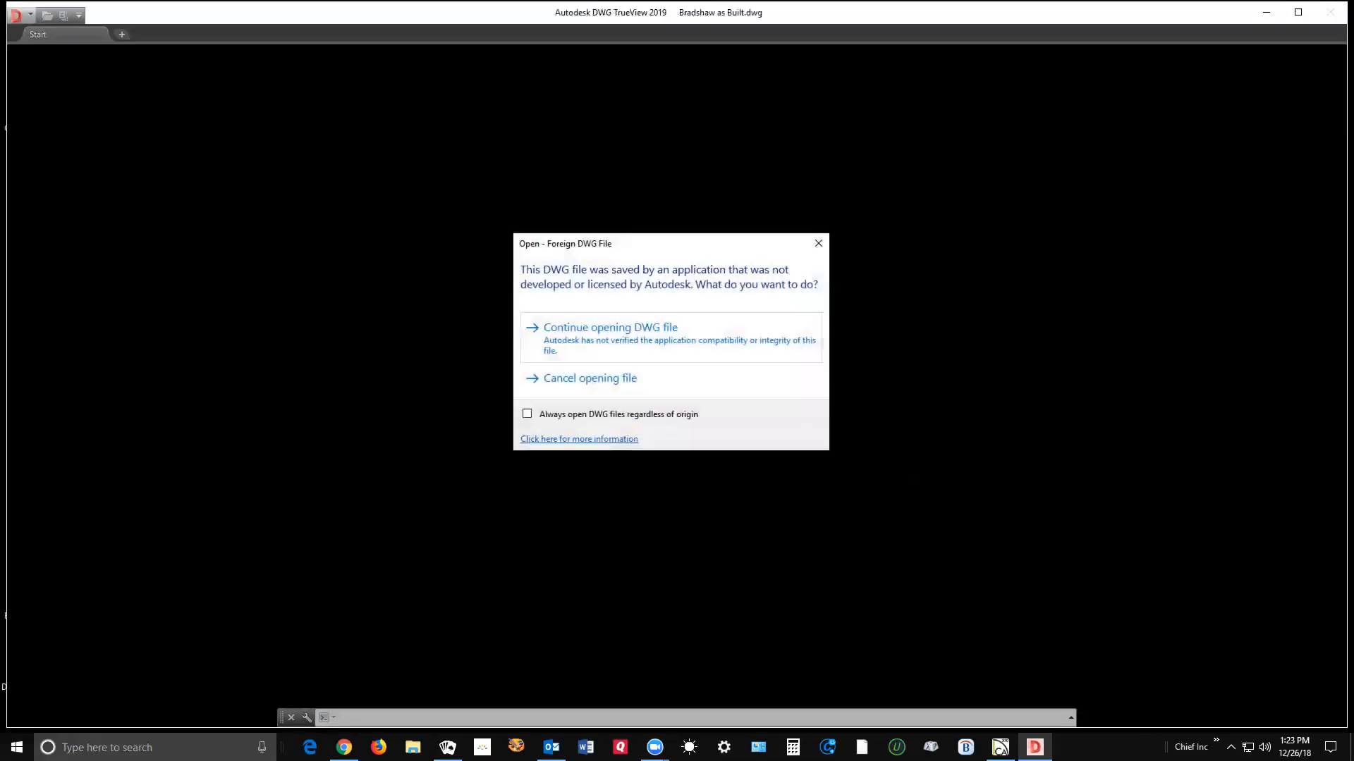
left_click(614, 331)
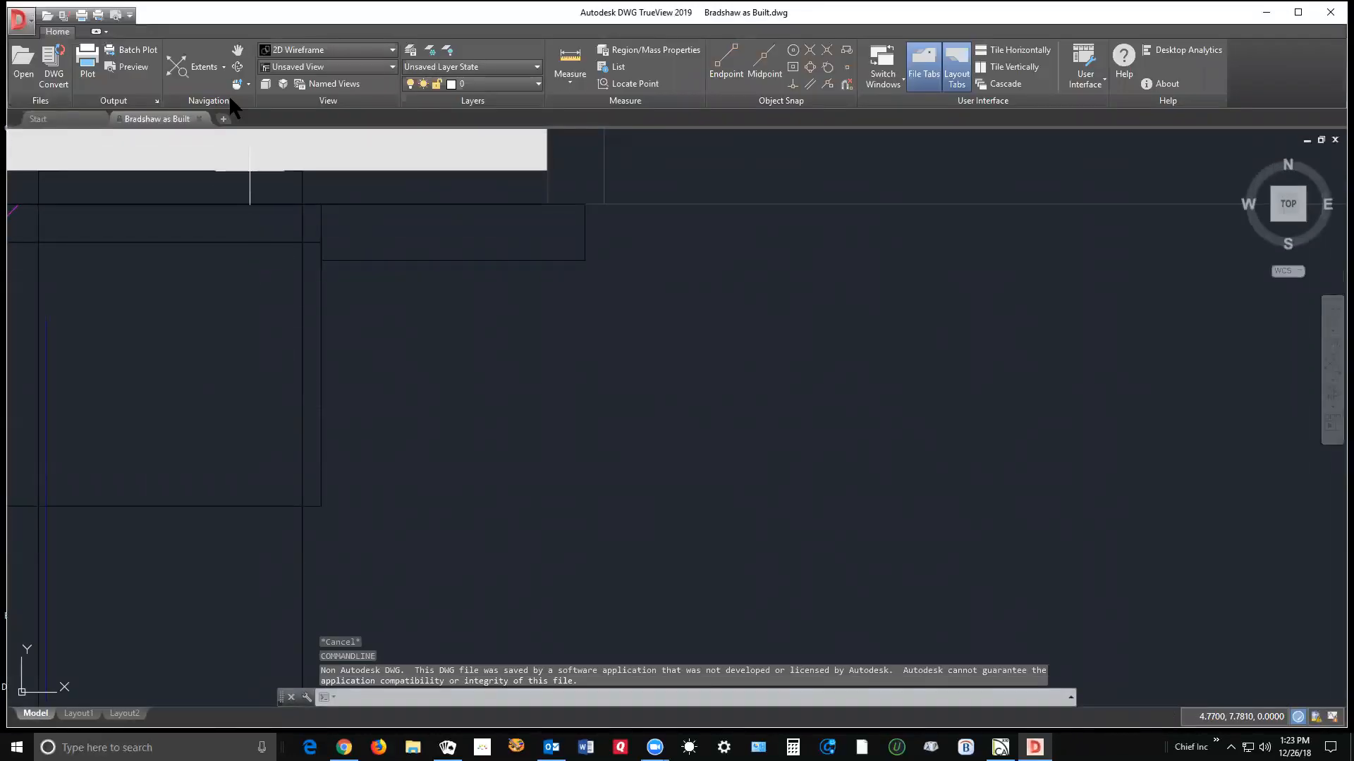
left_click(206, 62)
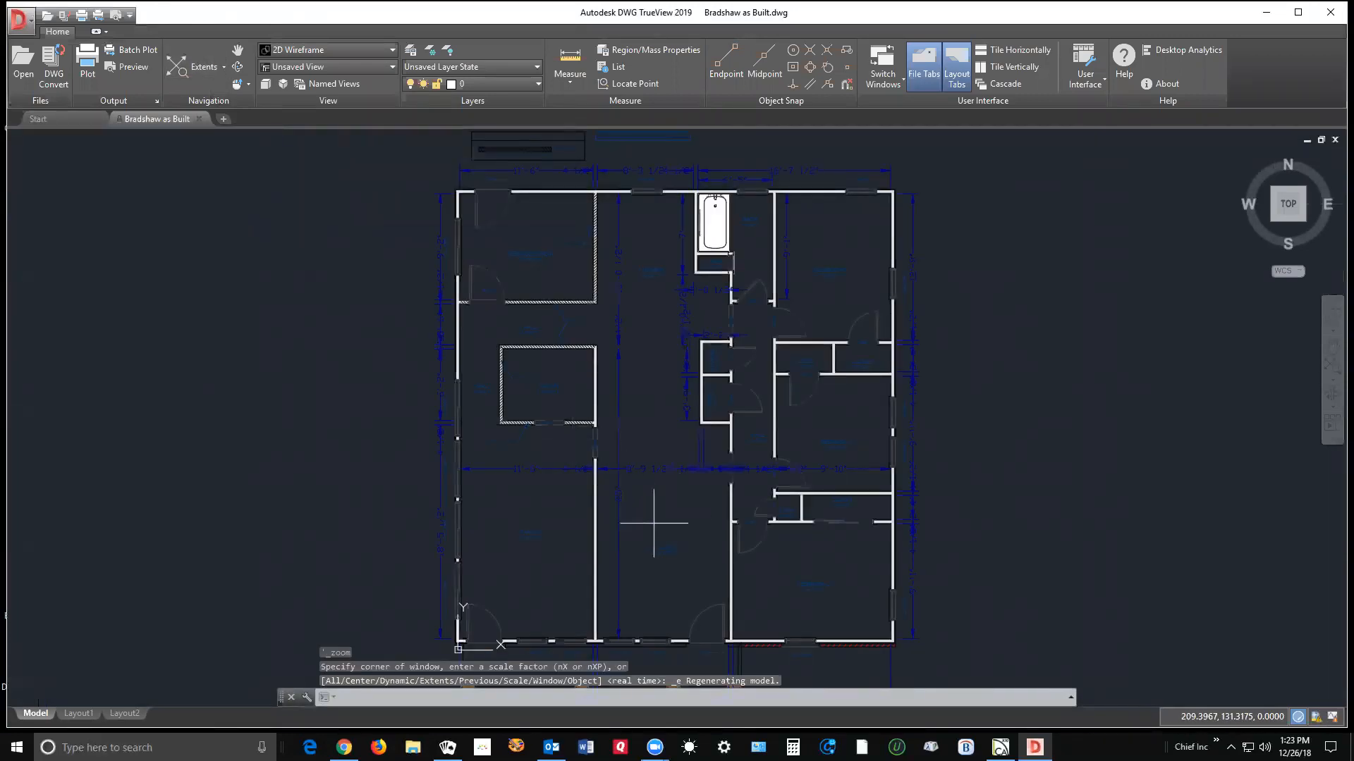
scroll(644, 514, "up", 2)
scroll(638, 515, "down", 2)
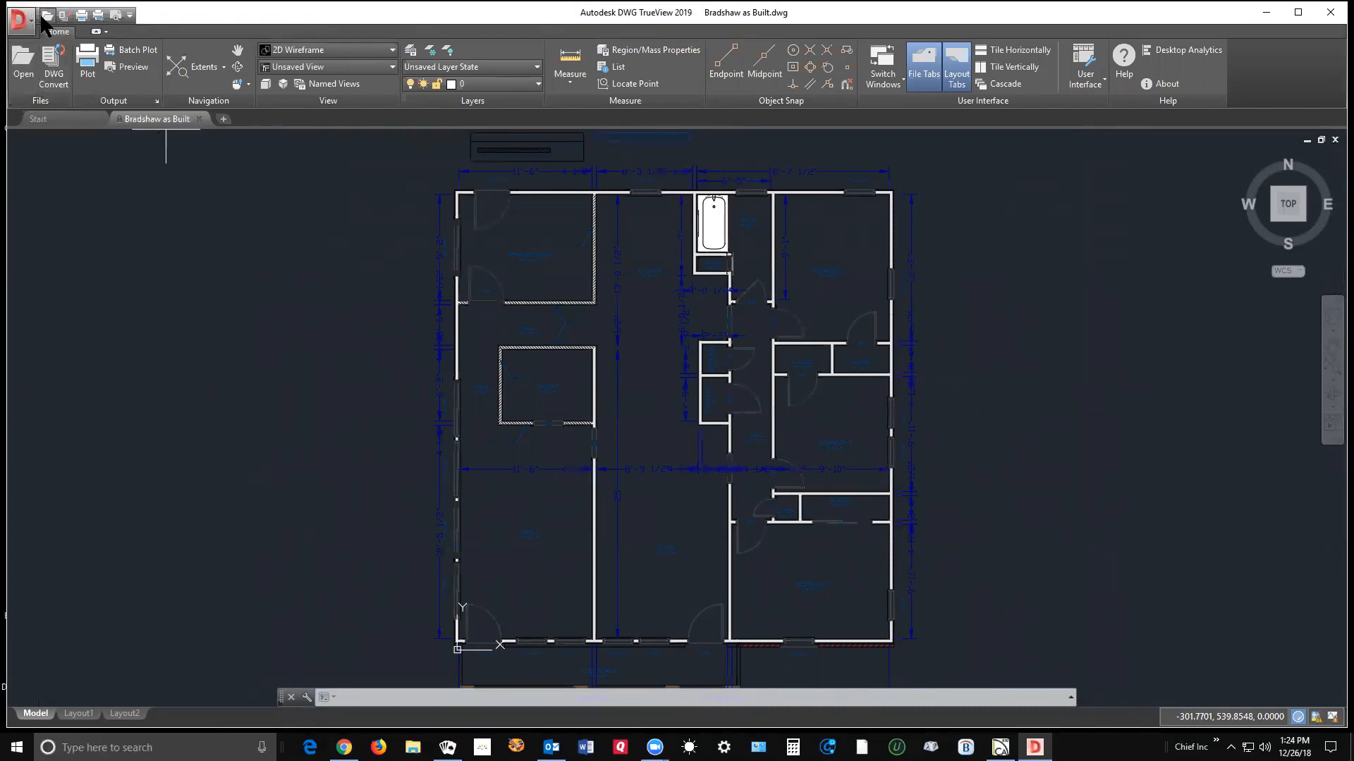
Open the client's "Version One" DWG, accepting its non-Autodesk origin, and fit the proposed plan to the drawing extents.
left_click(44, 16)
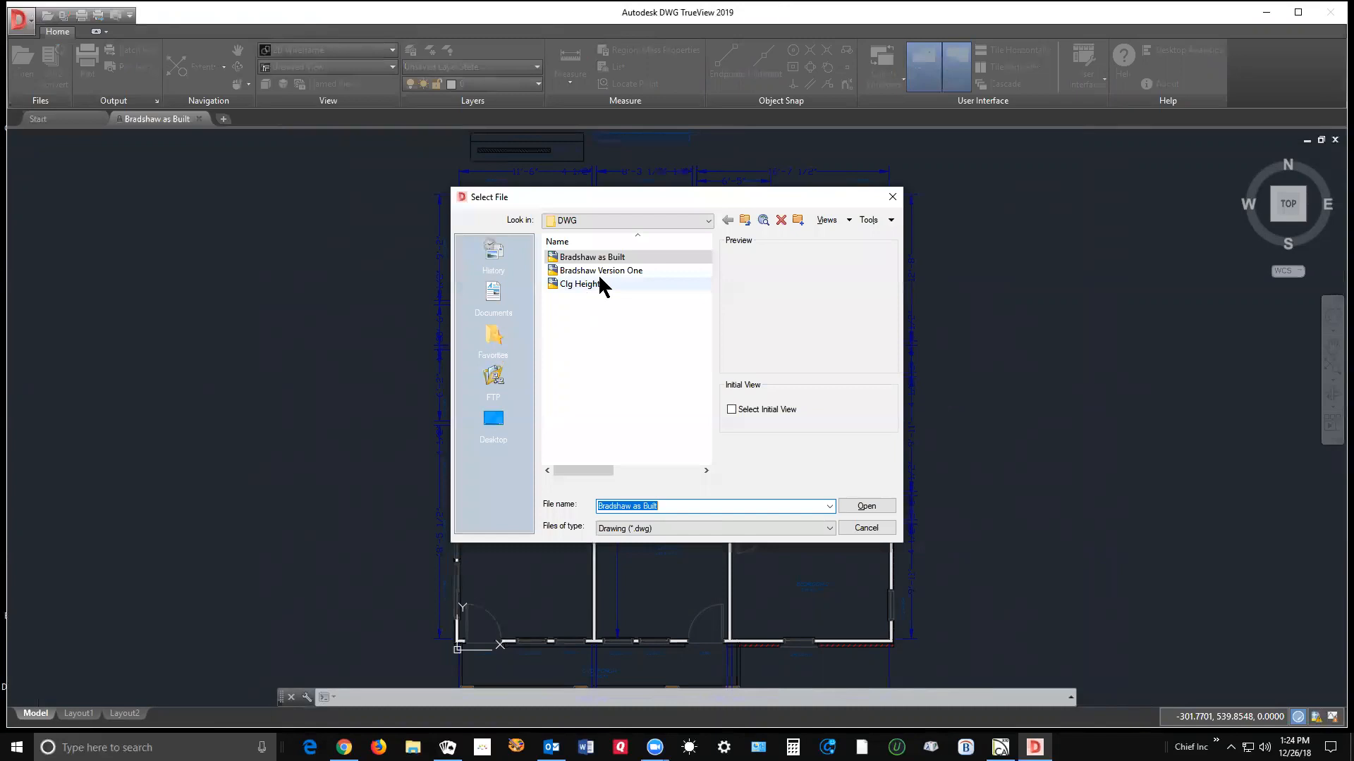
left_click(605, 272)
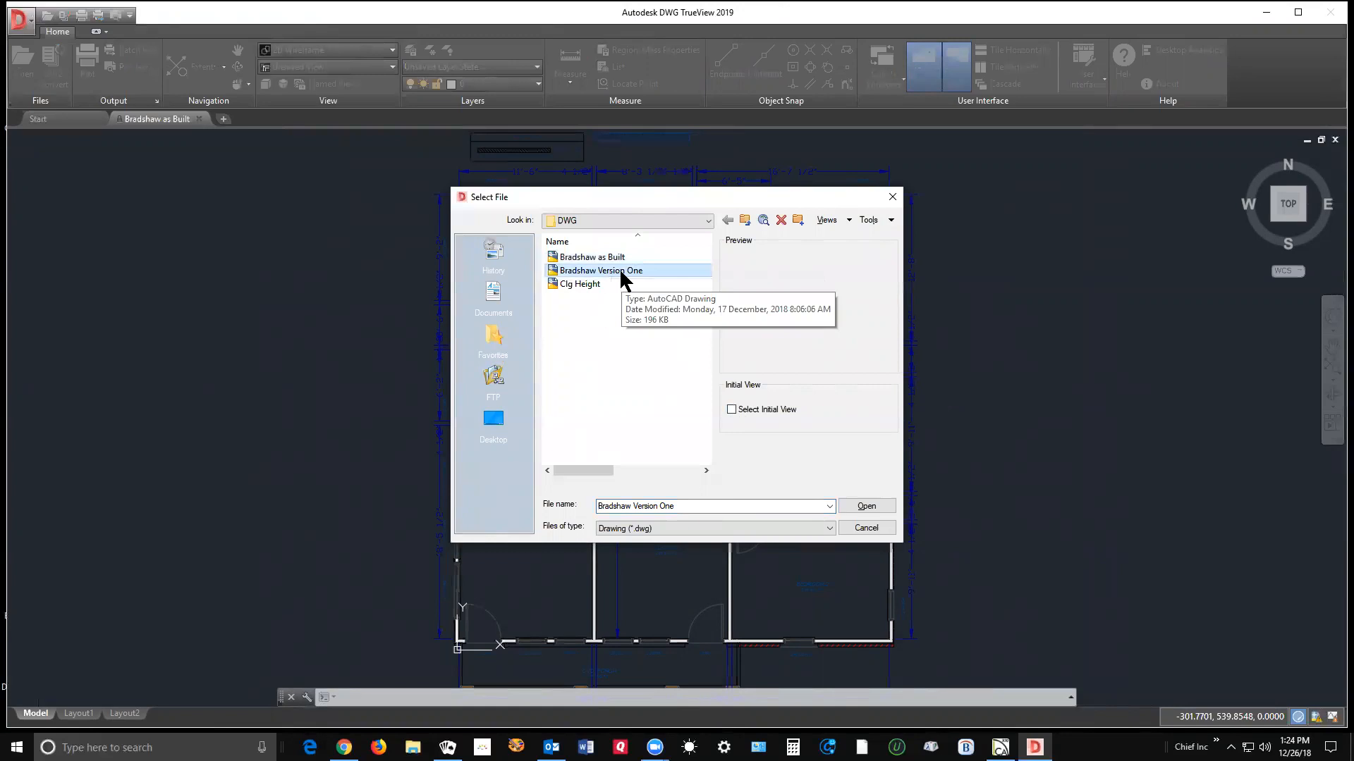
left_click(621, 275)
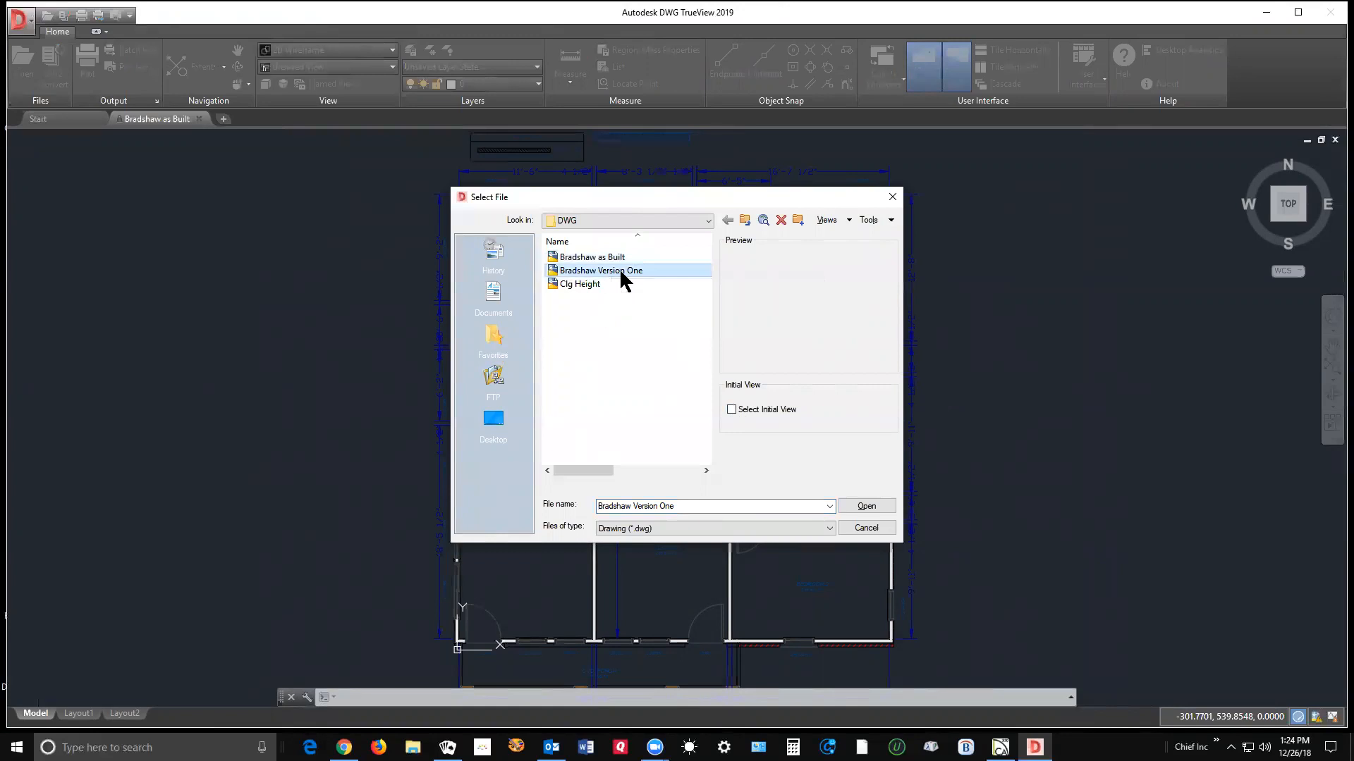
left_click(872, 501)
left_click(868, 505)
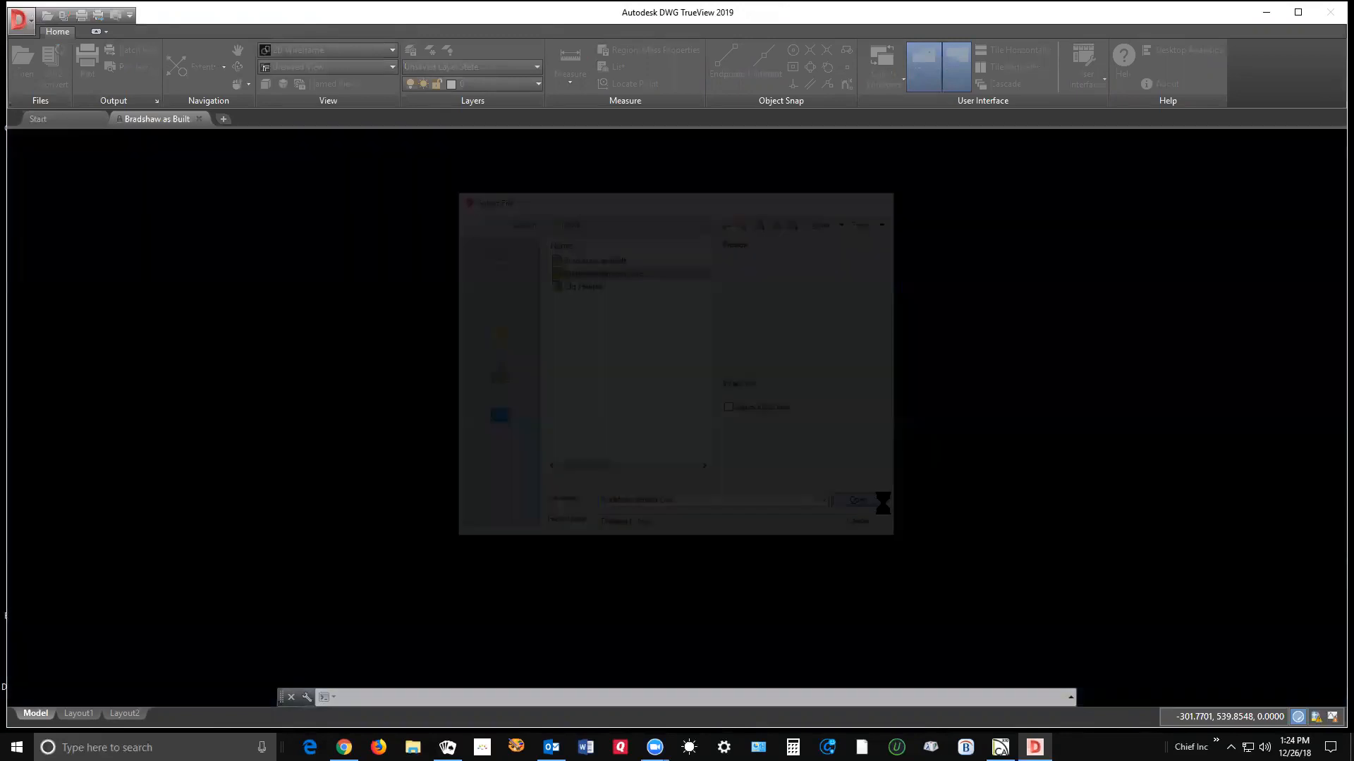
left_click(661, 335)
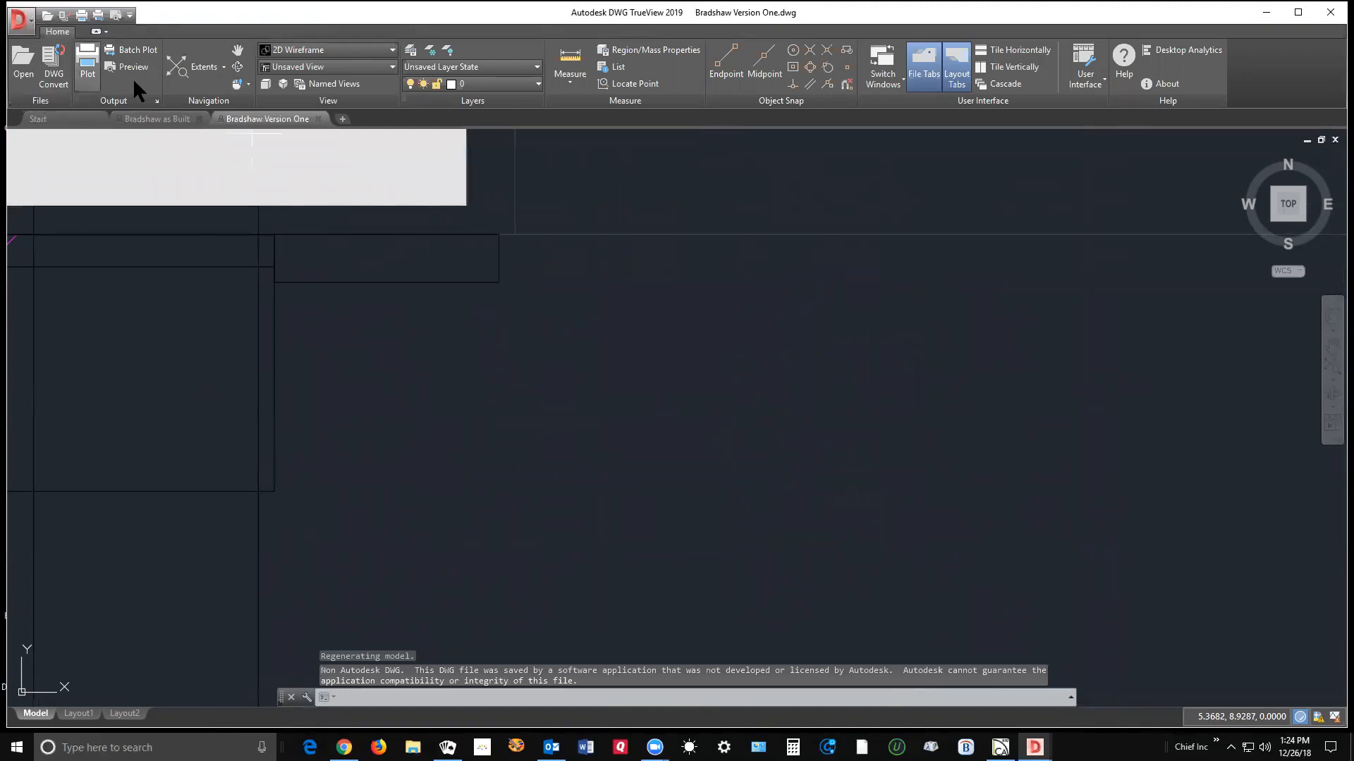
left_click(196, 65)
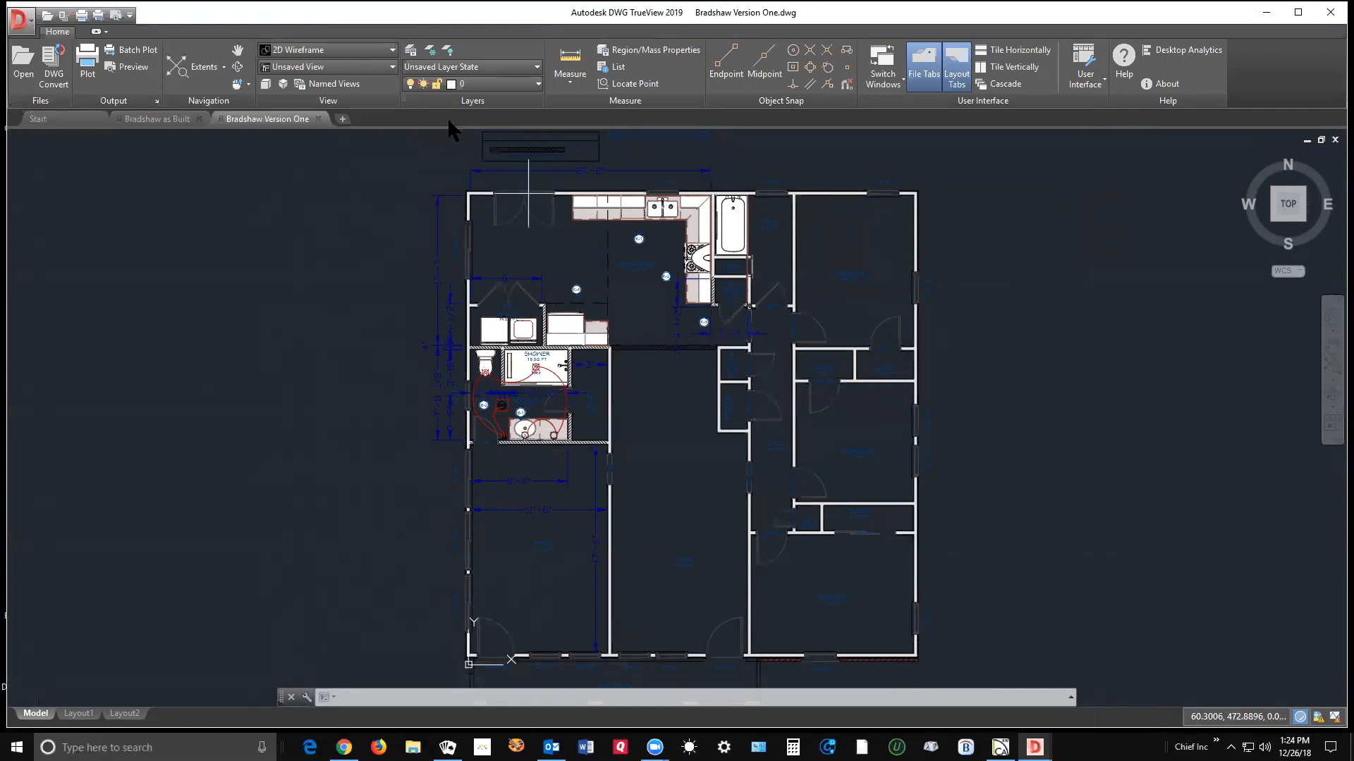
Open the Clg Height drawing, accepting its non-Autodesk origin, and fit the building section to the drawing extents.
left_click(47, 15)
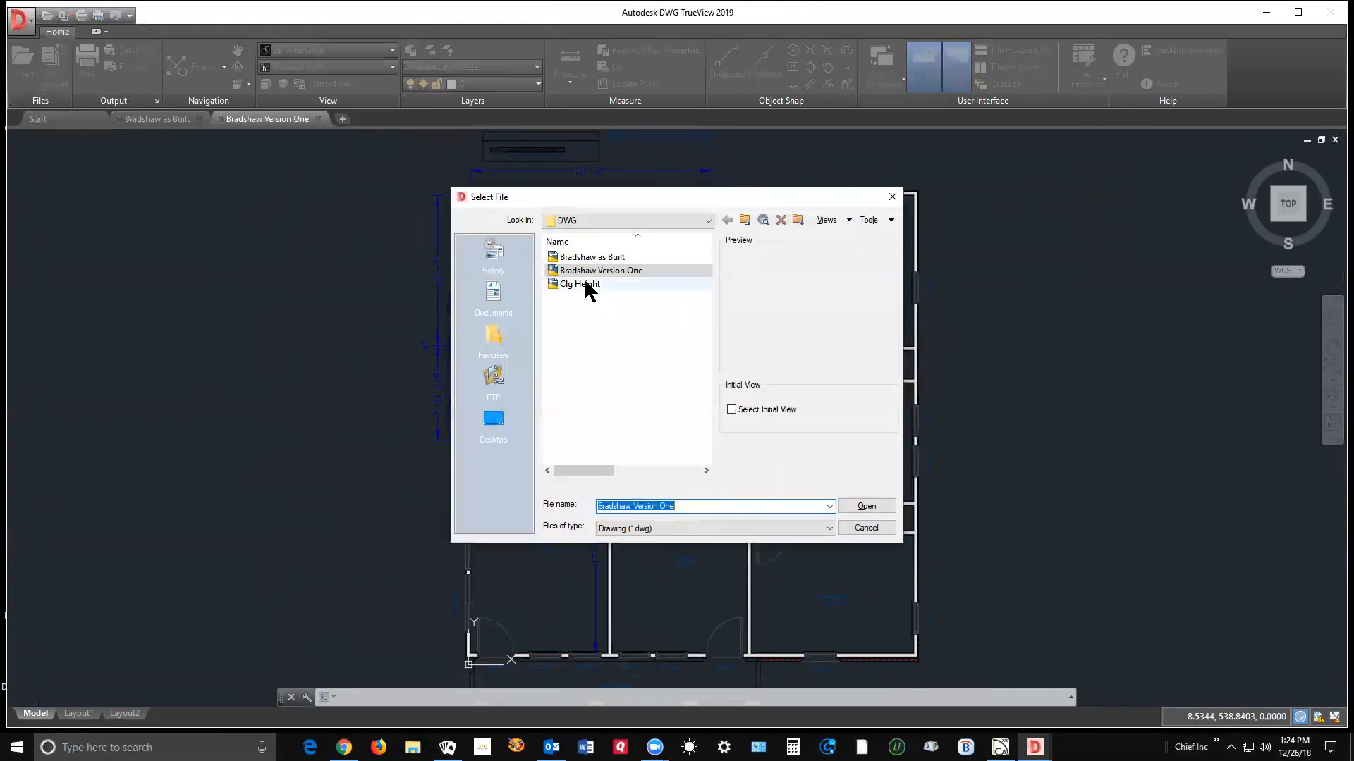
left_click(585, 285)
left_click(875, 510)
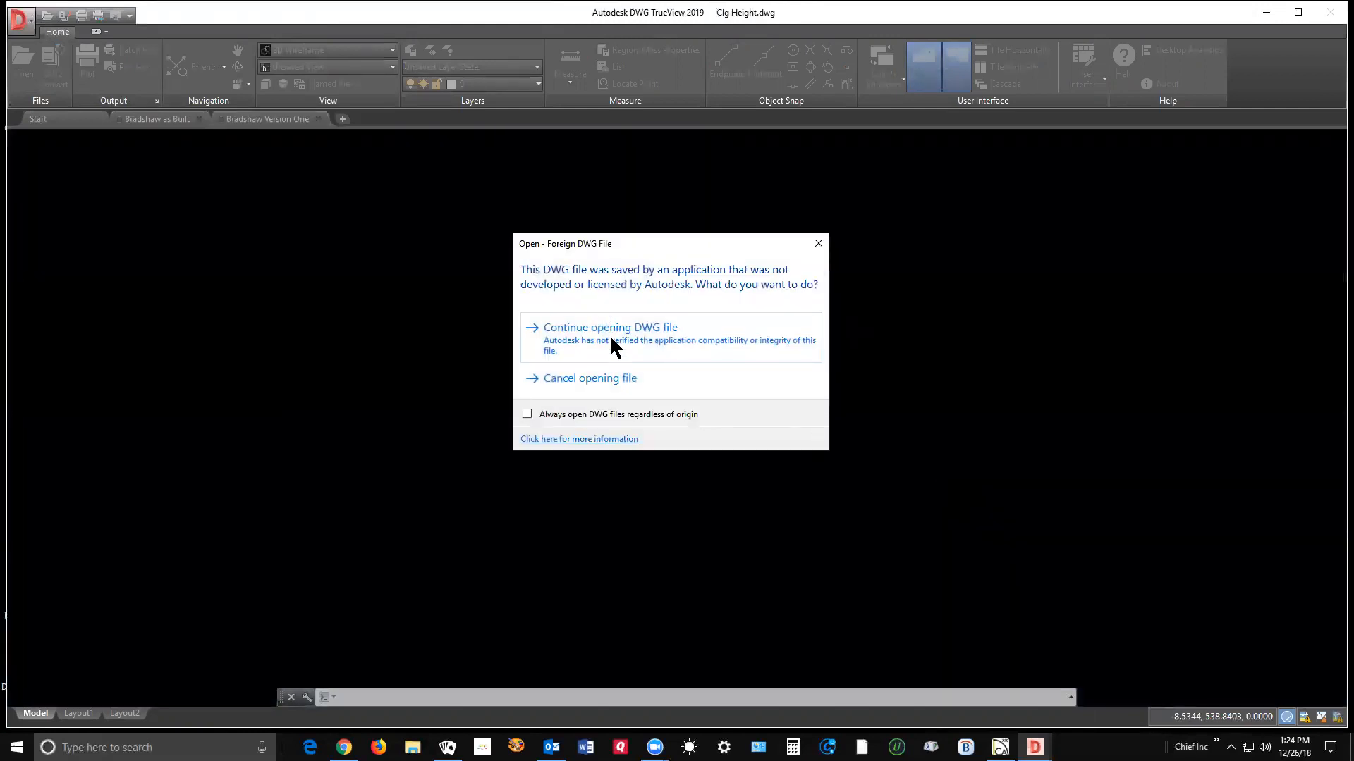
left_click(609, 341)
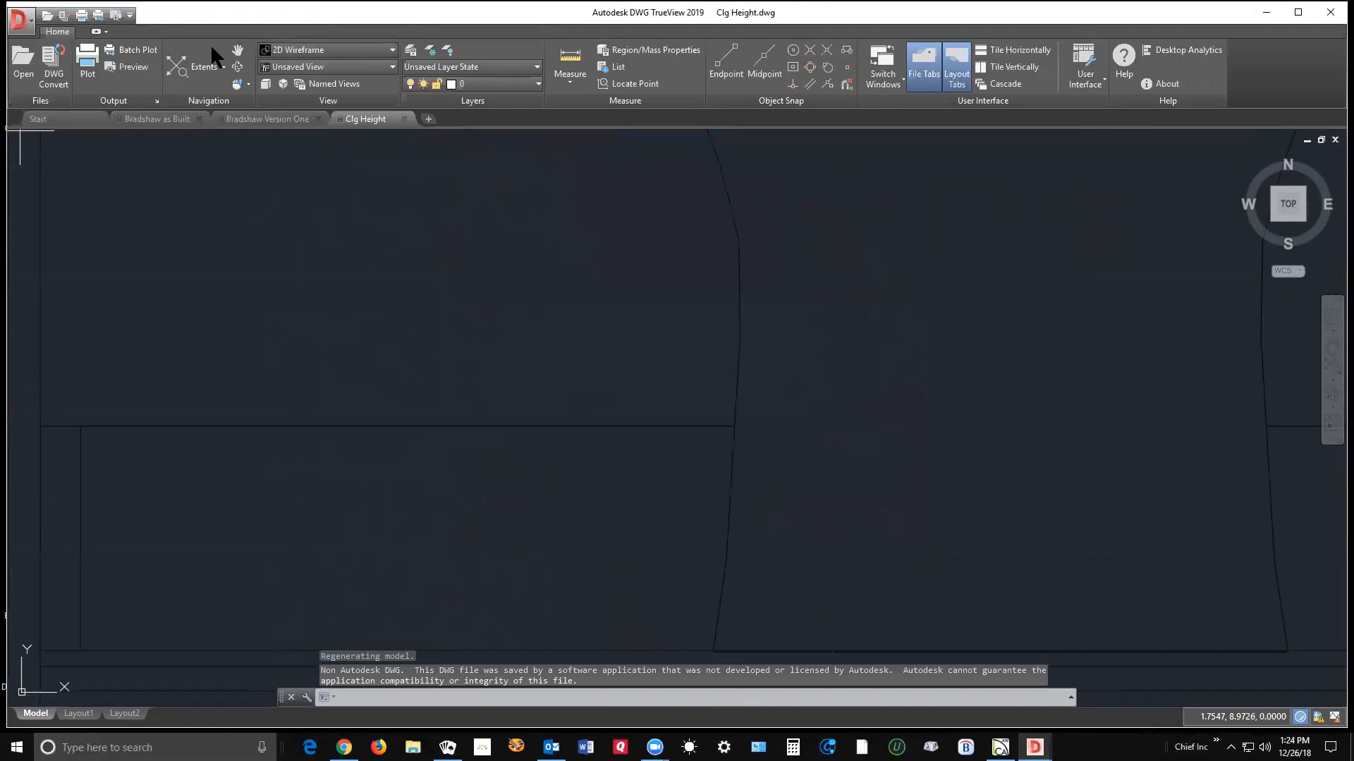
left_click(192, 61)
Examine the ceiling height section around the new shower and closet, and close DWG TrueView.
scroll(536, 341, "down", 2)
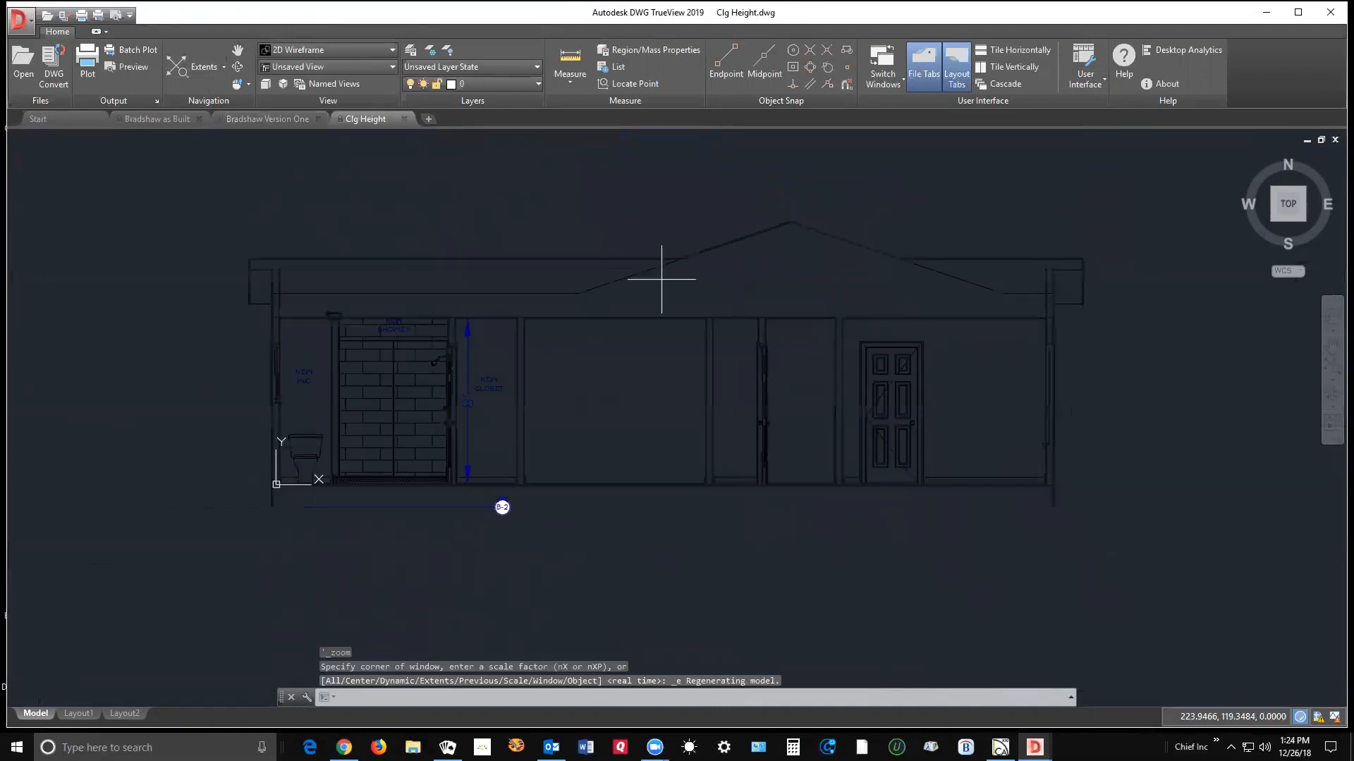
scroll(317, 363, "up", 3)
scroll(320, 367, "down", 2)
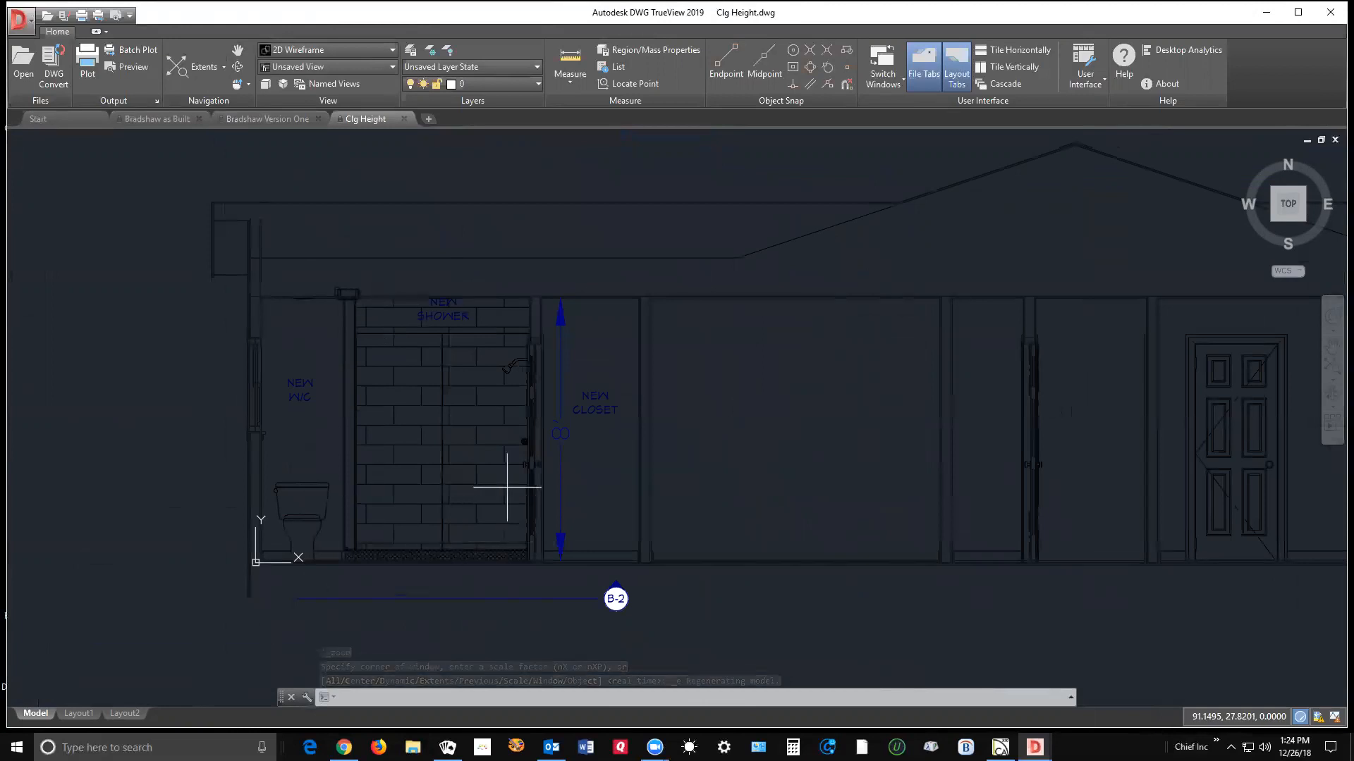
scroll(810, 405, "down", 3)
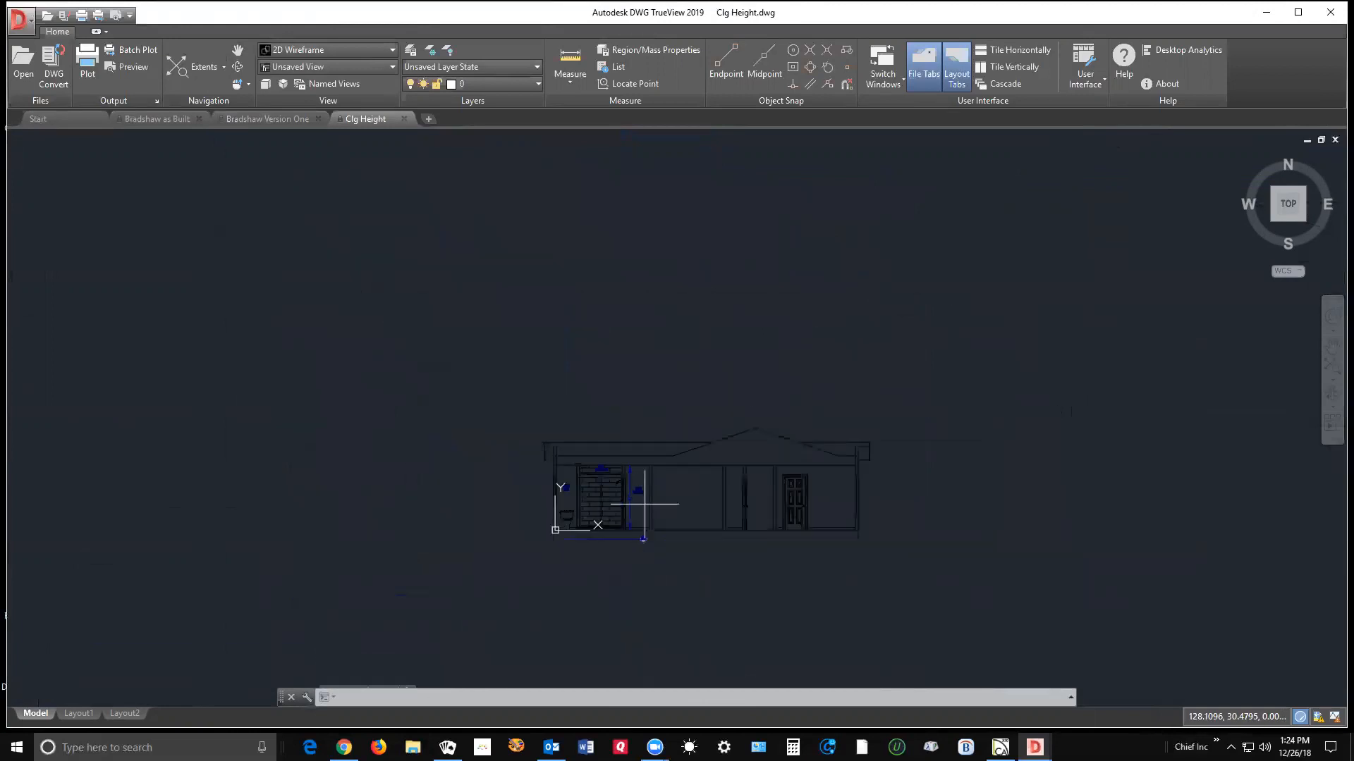
scroll(701, 490, "up", 3)
scroll(703, 490, "down", 1)
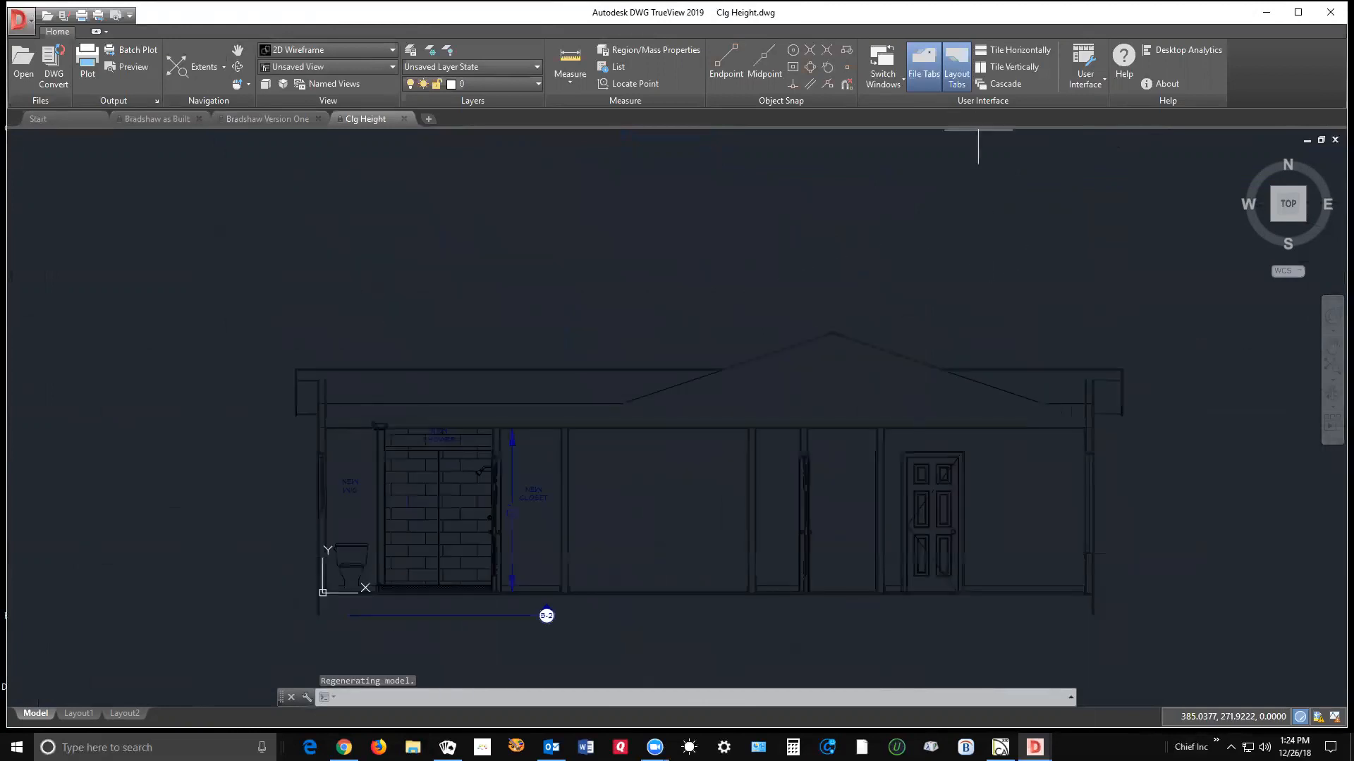
left_click(1331, 15)
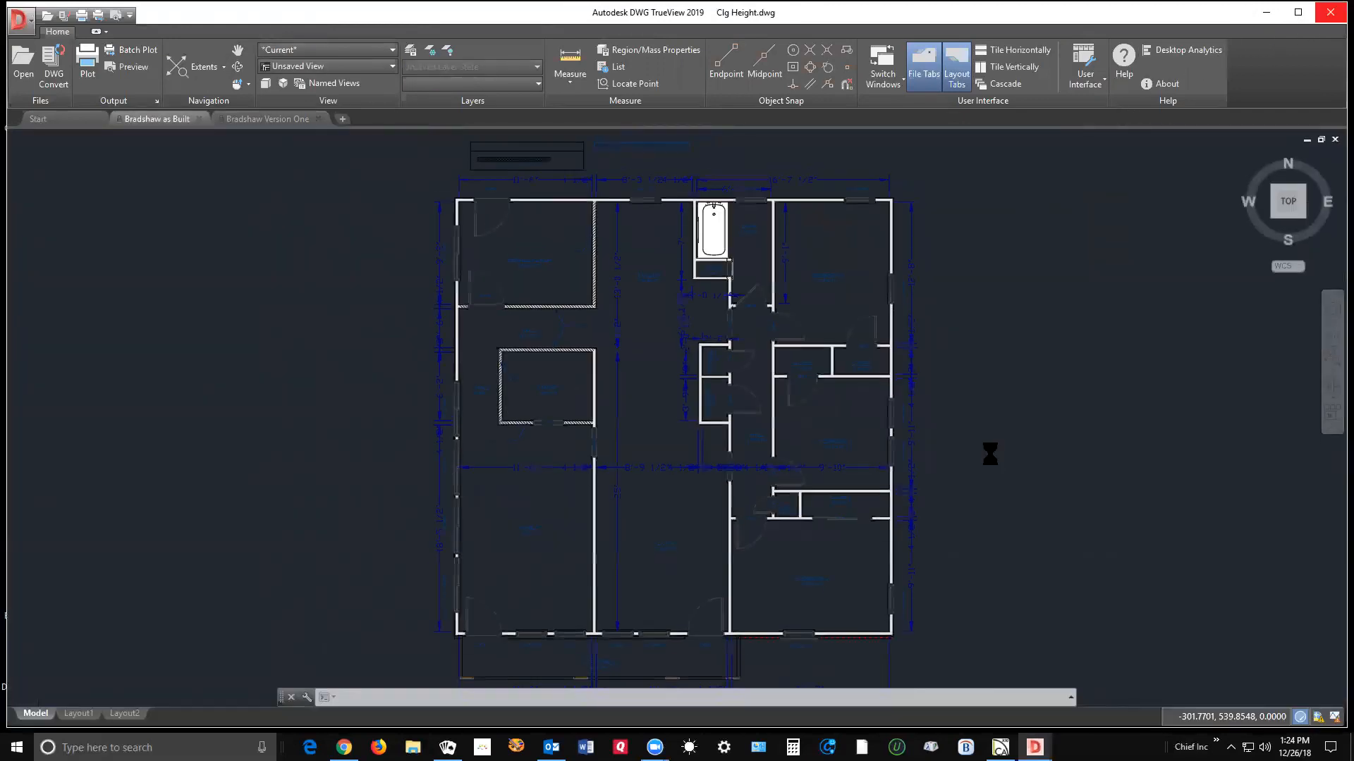
Close DWG TrueView, switch to Chief Architect, and review the project's layout sheets 1 through 6.
left_click(1331, 12)
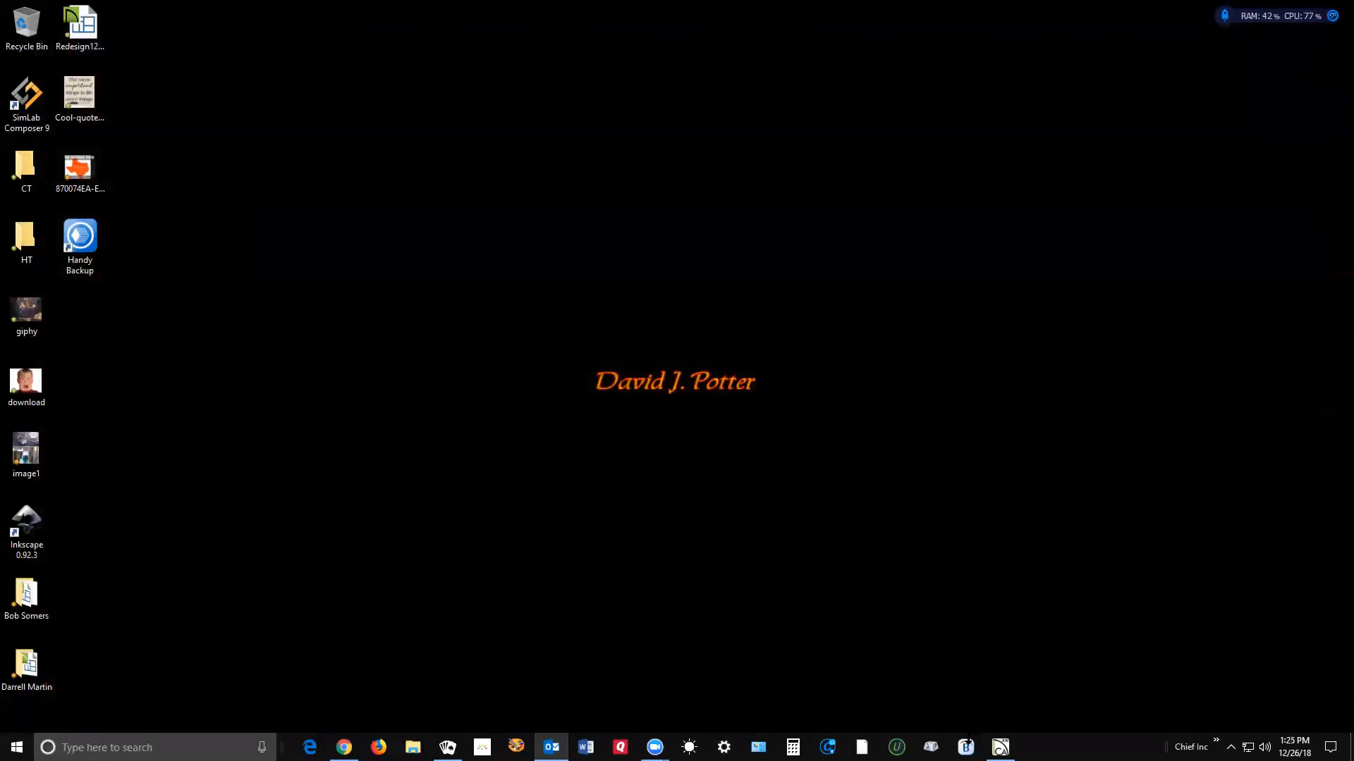
left_click(1000, 746)
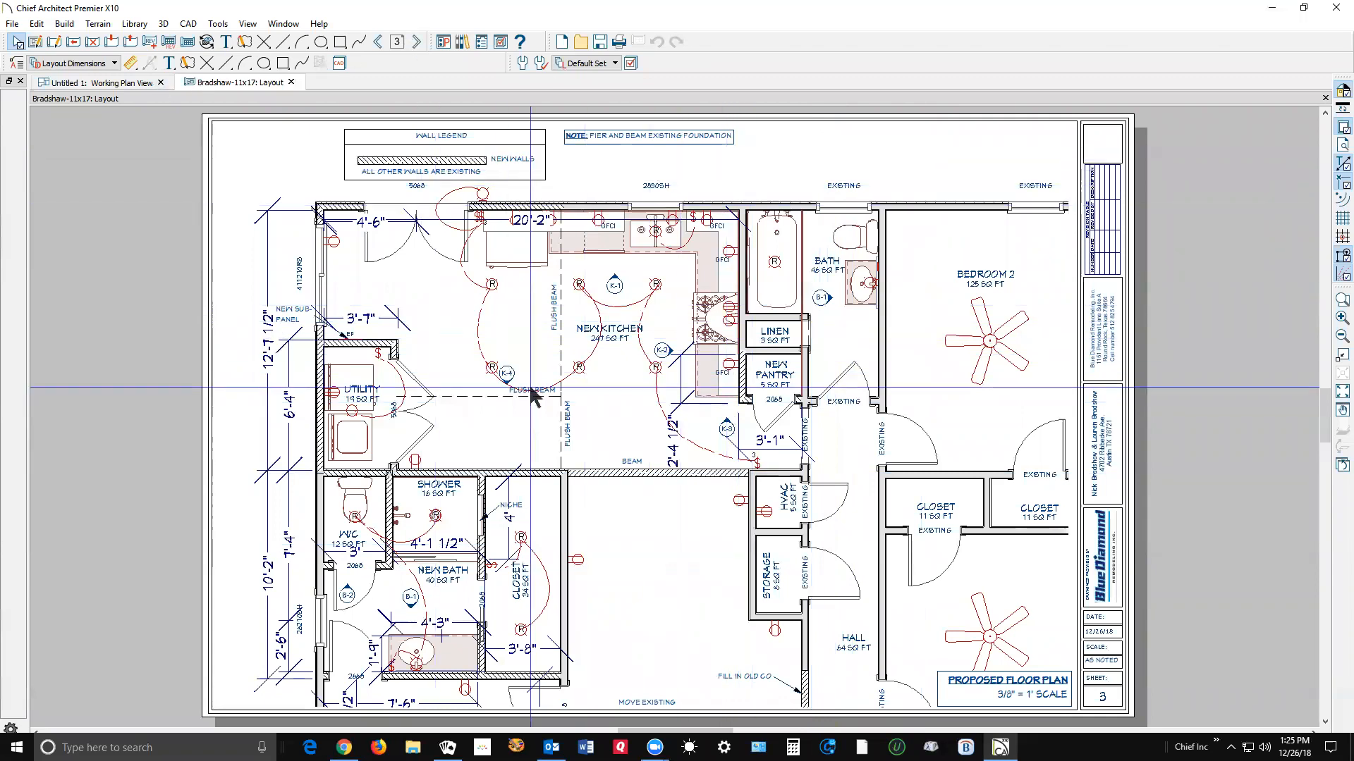
scroll(701, 310, "down", 1)
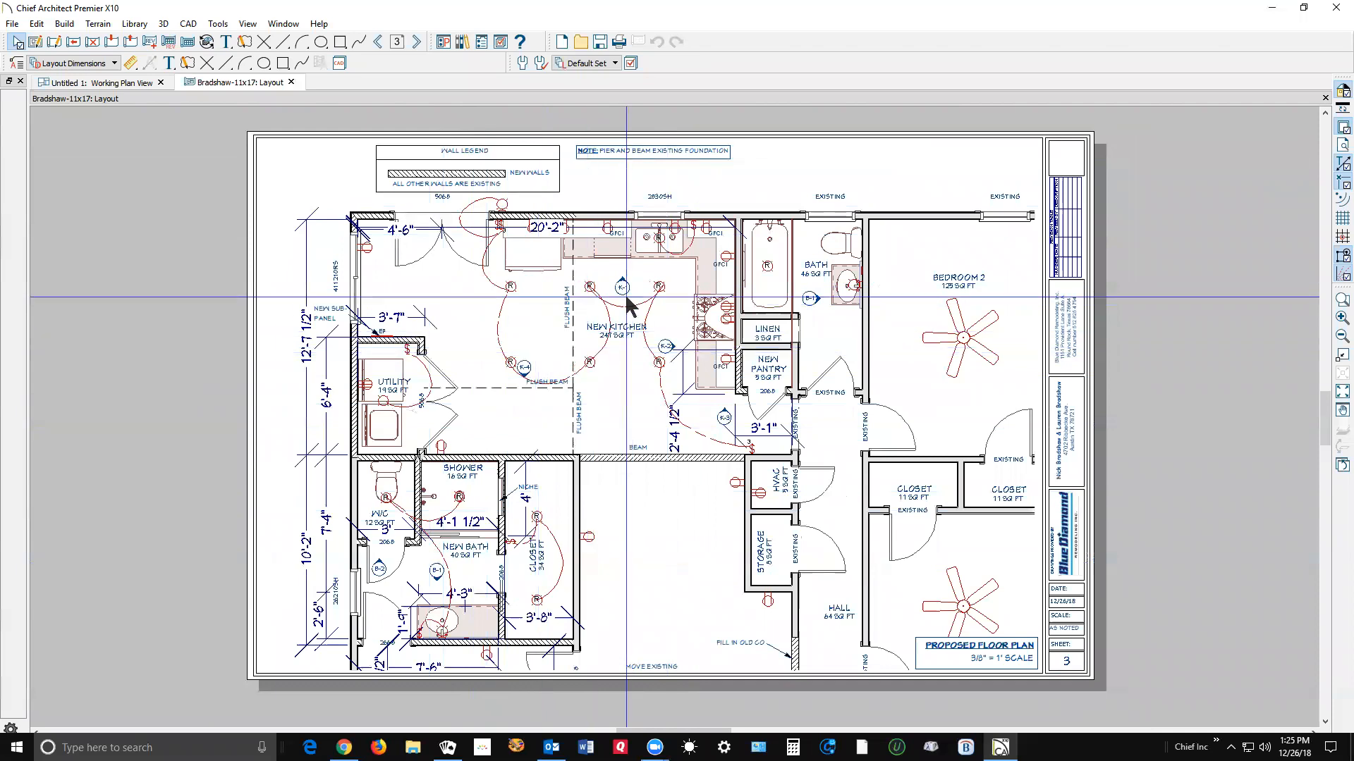
left_click(376, 40)
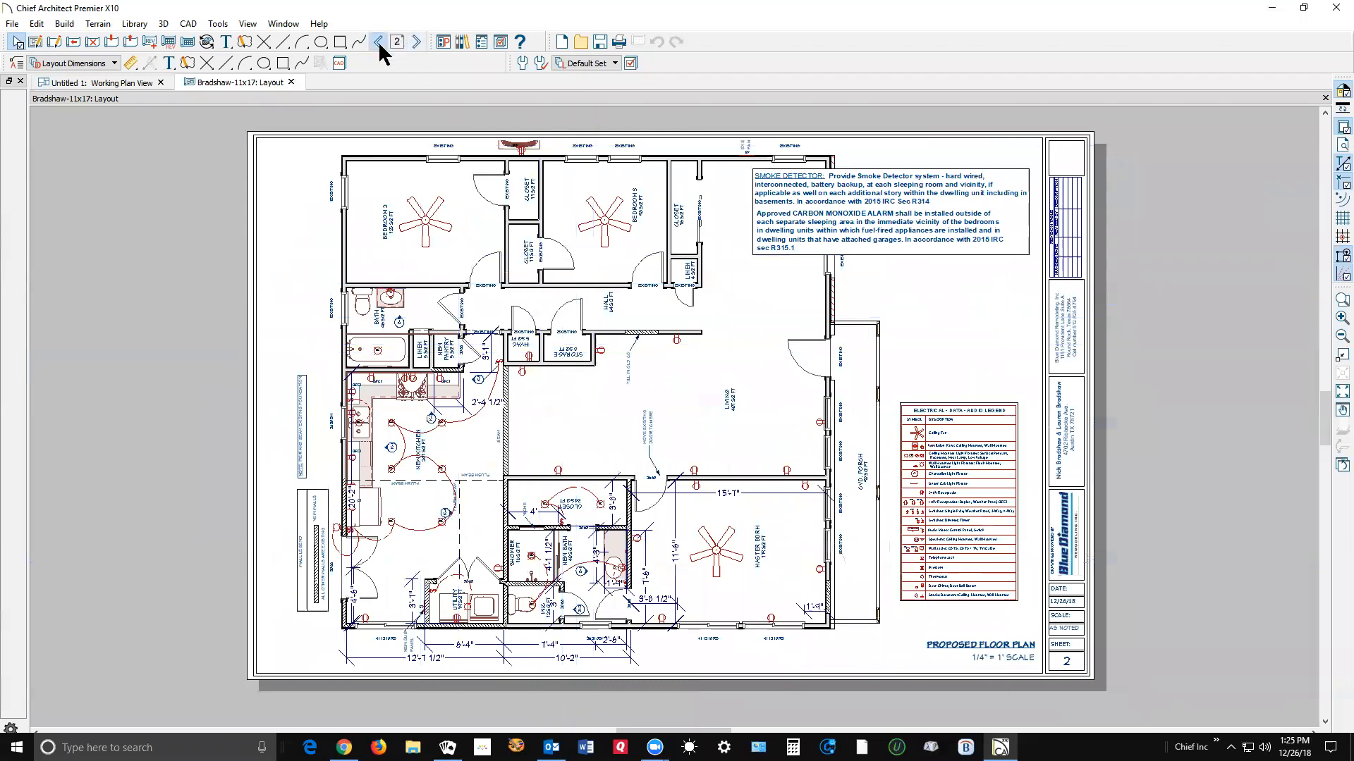
left_click(379, 42)
left_click(417, 42)
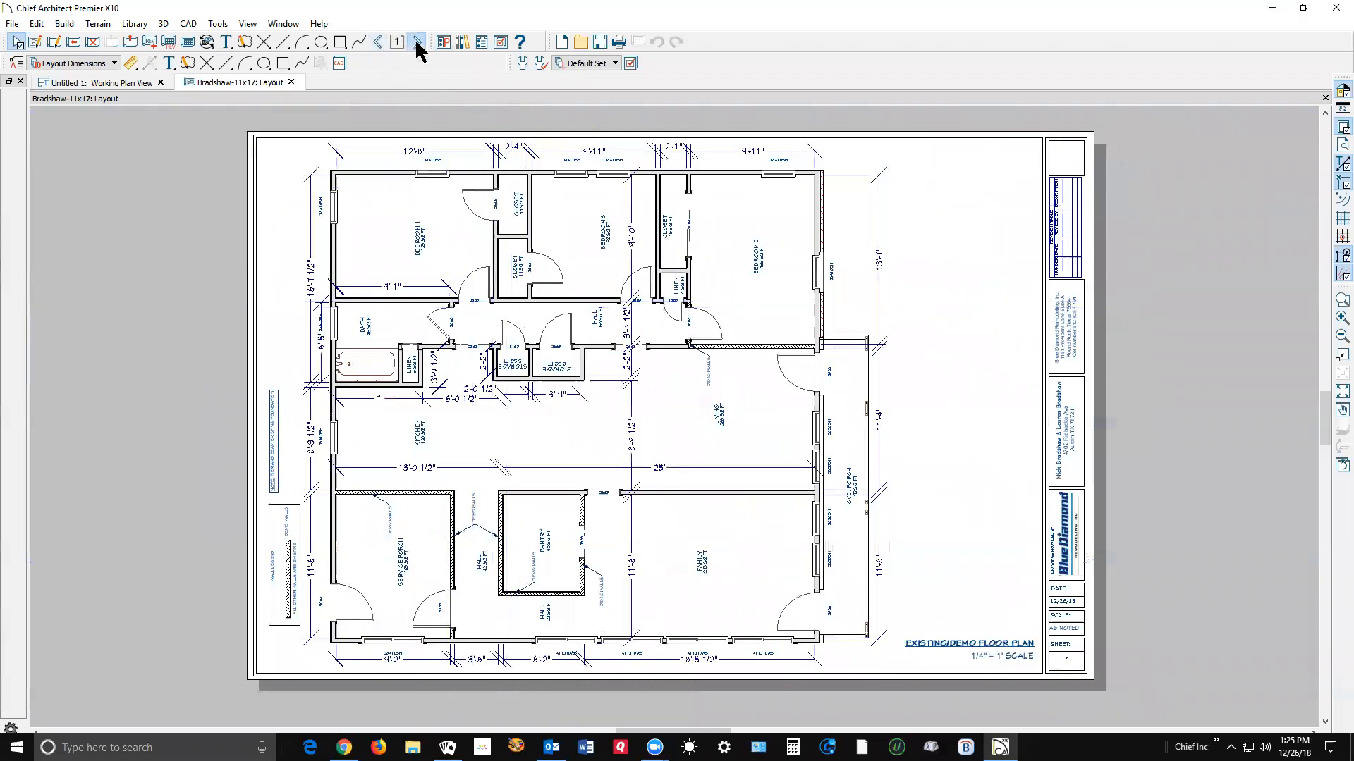
left_click(417, 42)
left_click(416, 42)
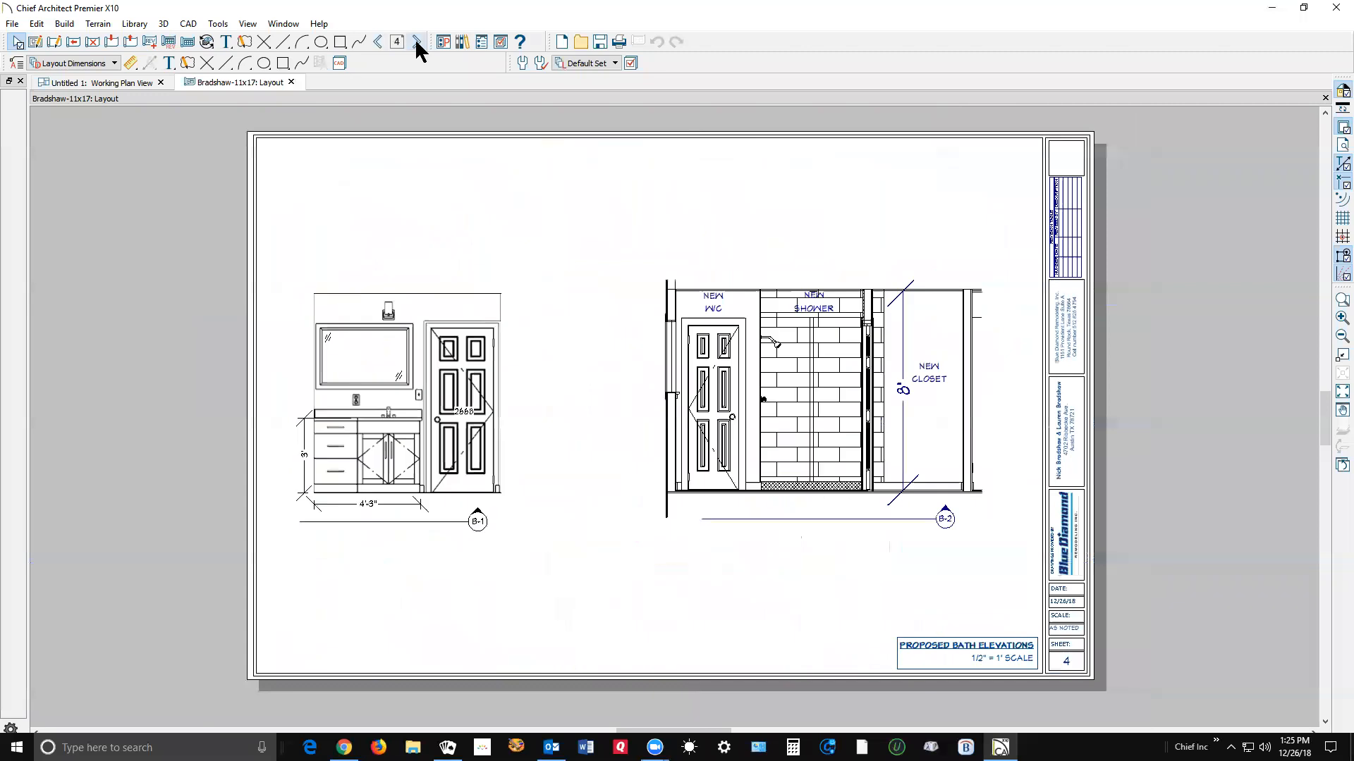
left_click(417, 43)
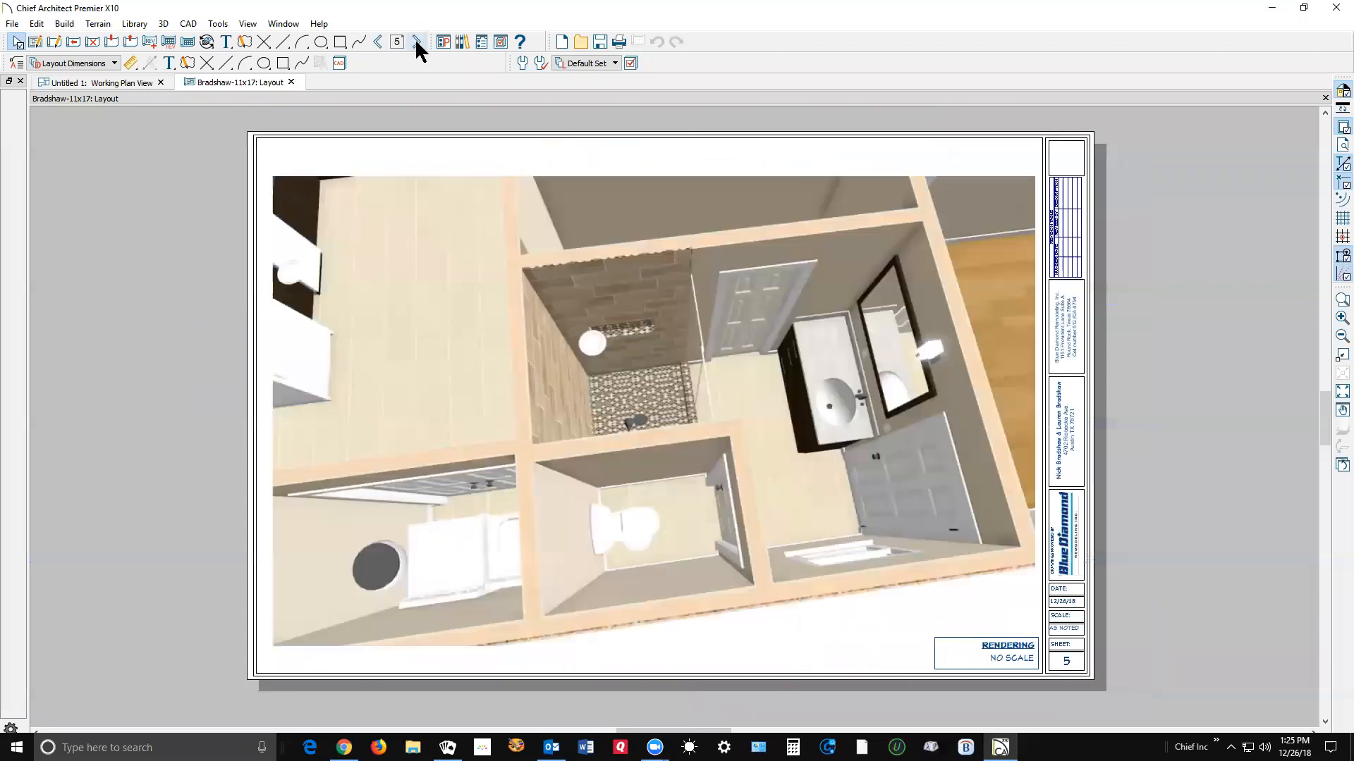
left_click(417, 42)
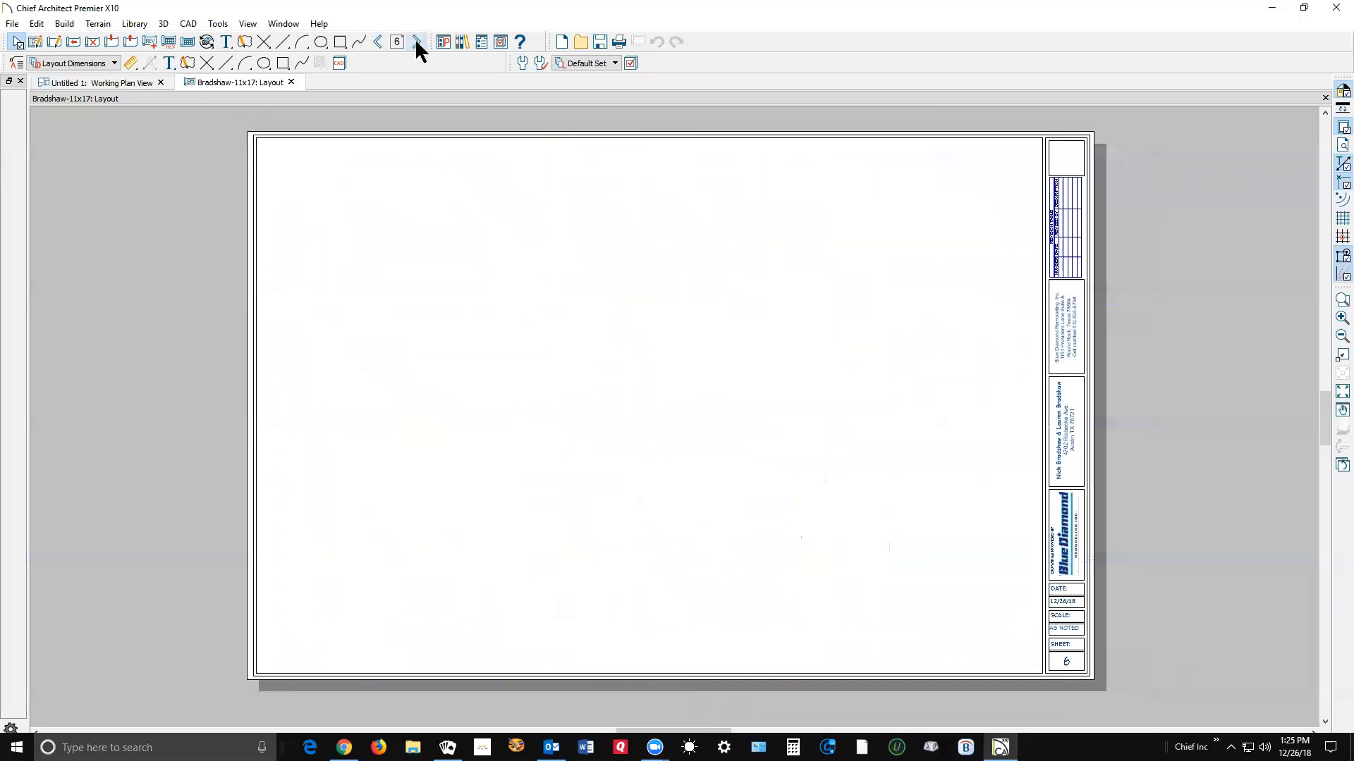
Return to layout sheet 3, open the linked Version Three plan from its proposed floor plan, and bring the whole house into view.
left_click(376, 41)
left_click(375, 41)
left_click(375, 41)
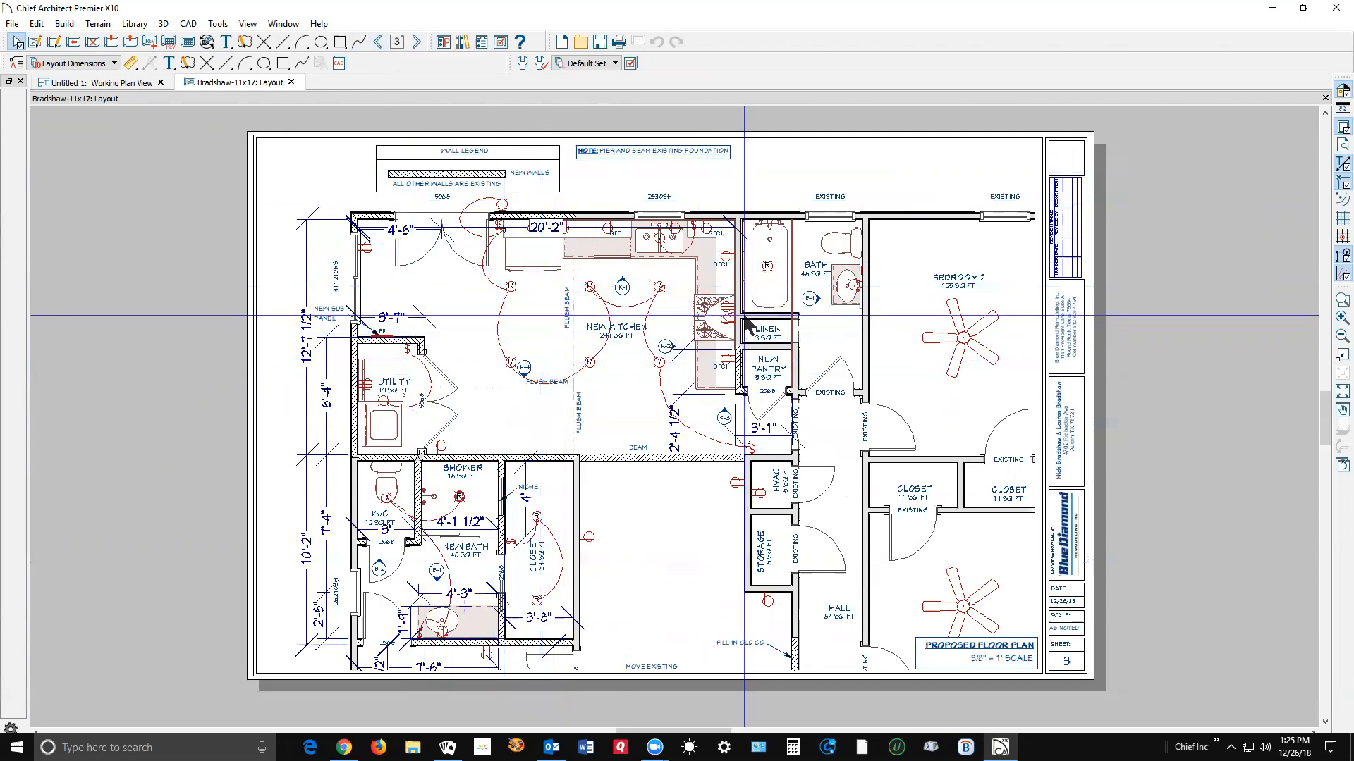
left_click(744, 312)
double_click(744, 311)
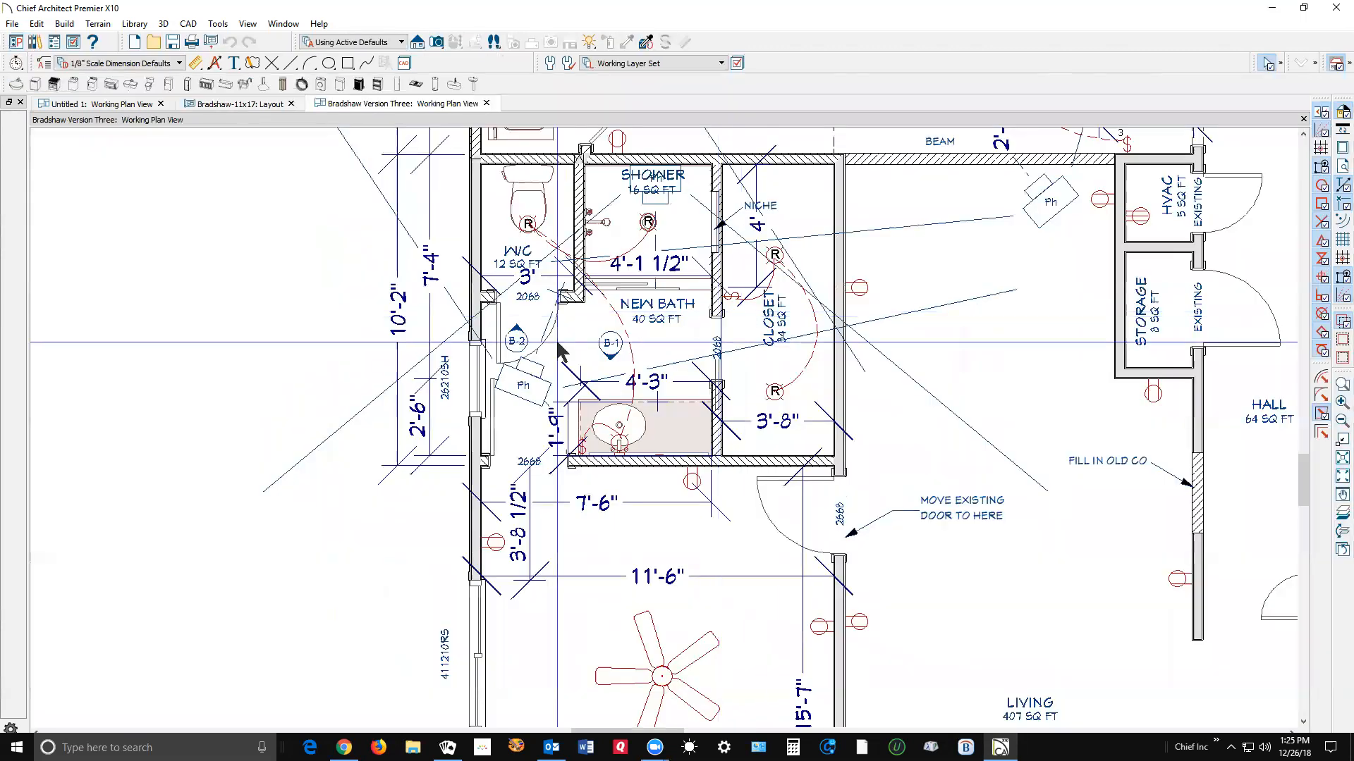
scroll(503, 345, "down", 2)
scroll(503, 345, "down", 2)
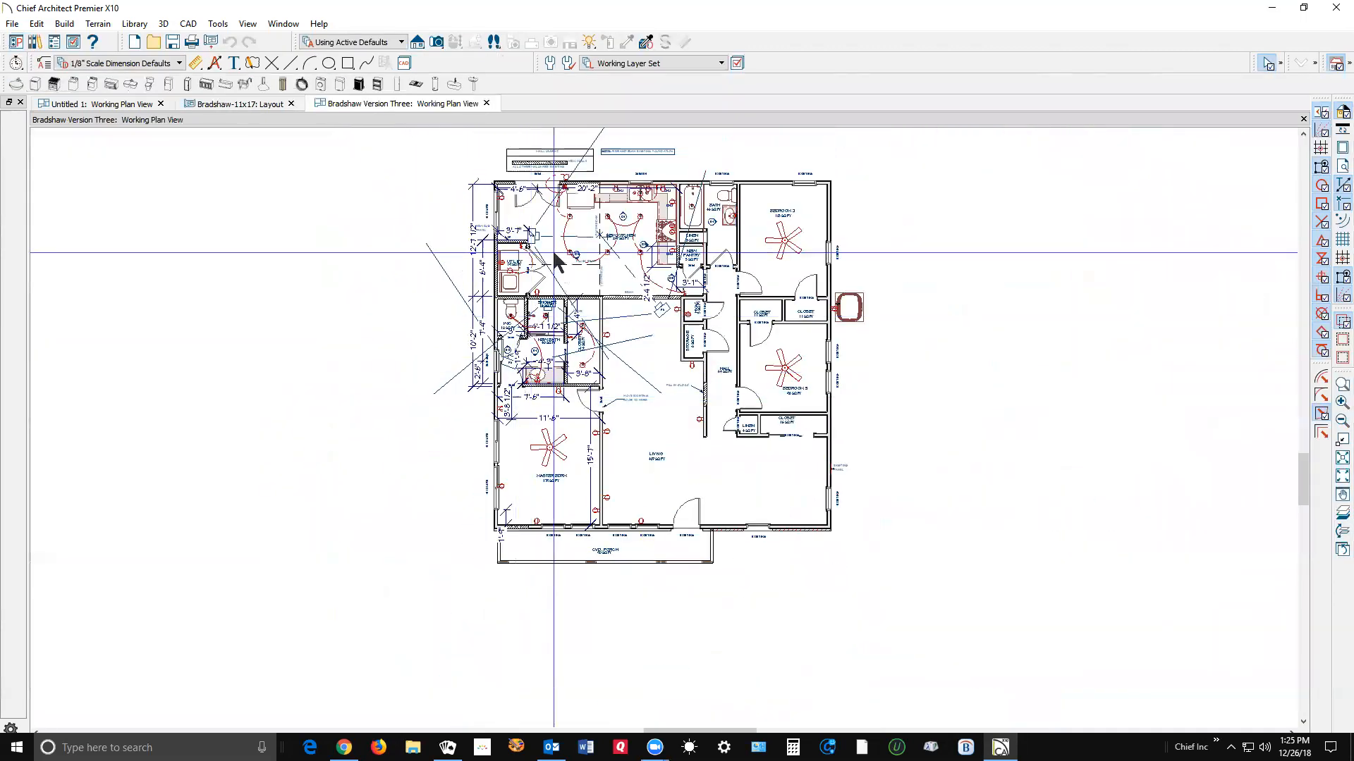
scroll(608, 205, "up", 1)
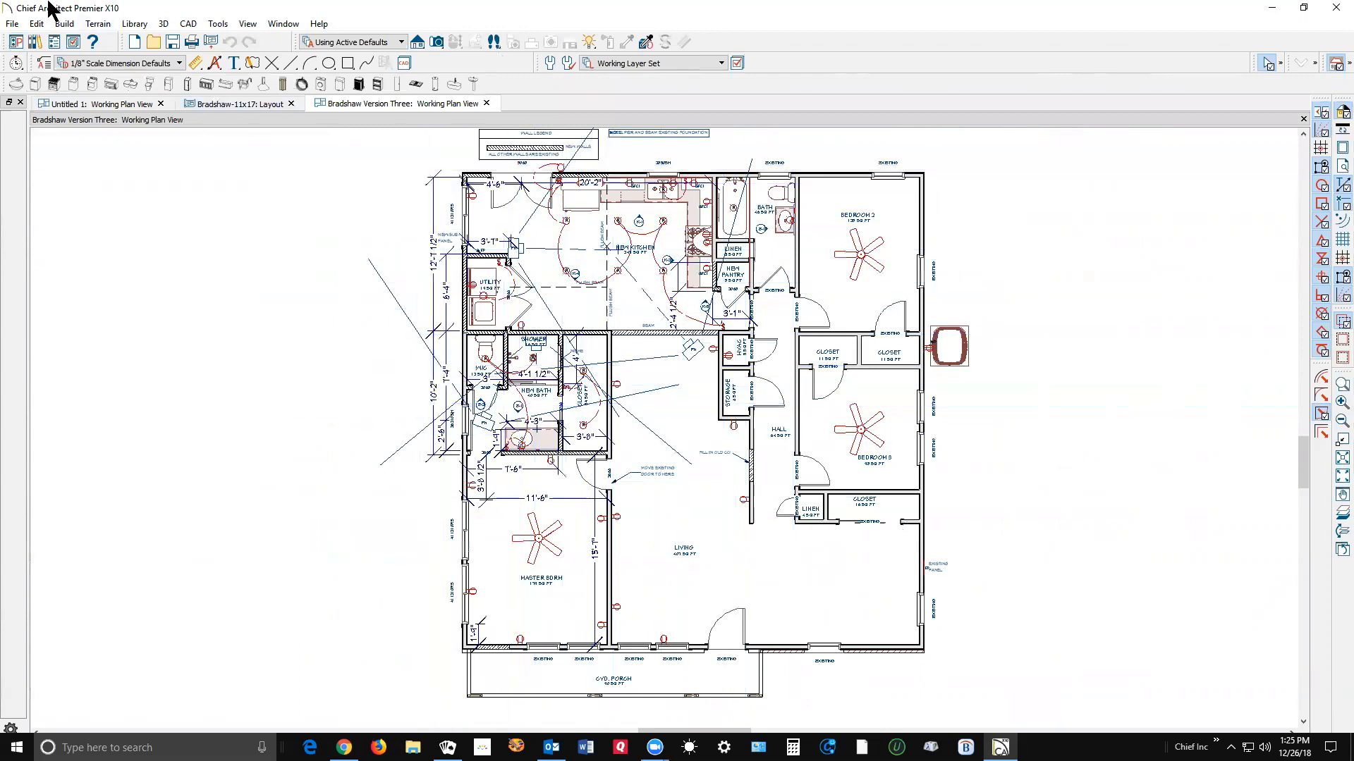
Open the DWG/DXF export settings for the current plan view and review the compatible AutoCAD versions.
left_click(11, 24)
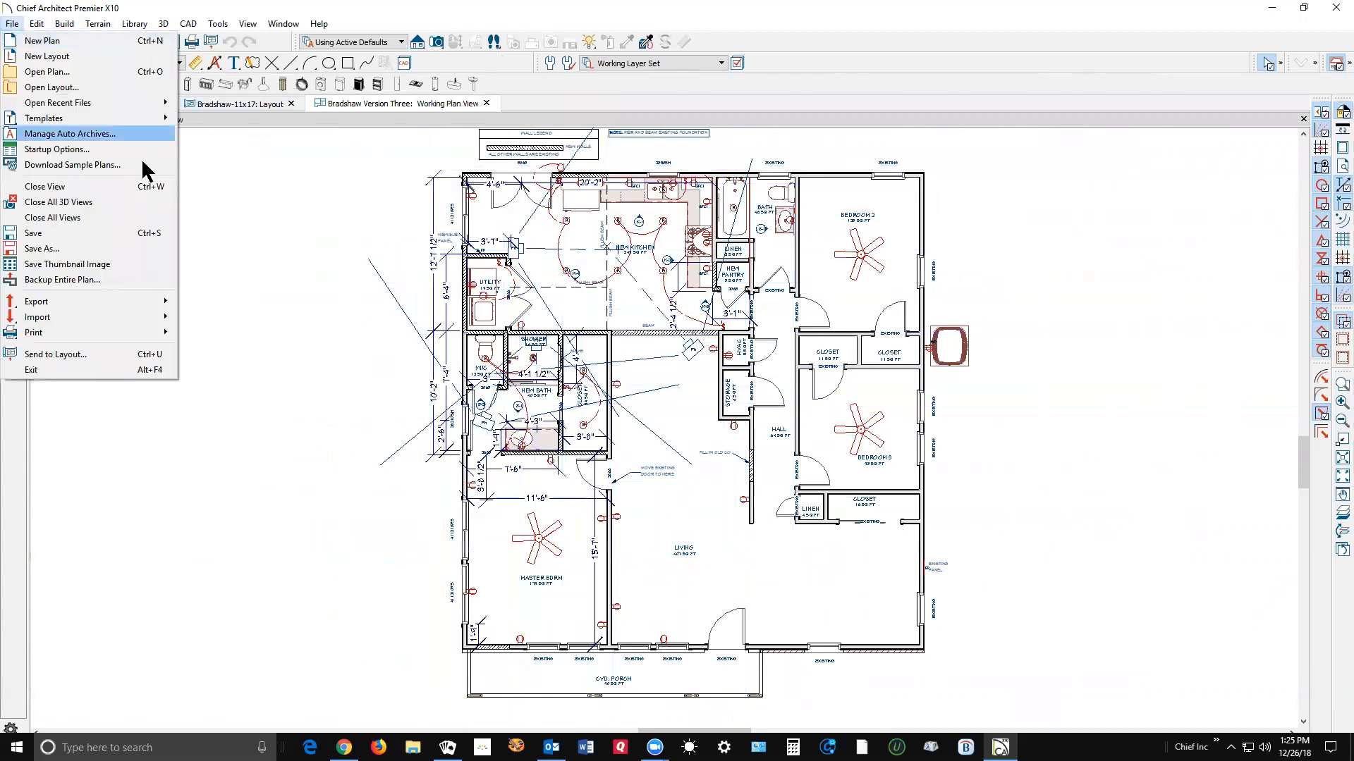
mouse_move(120, 302)
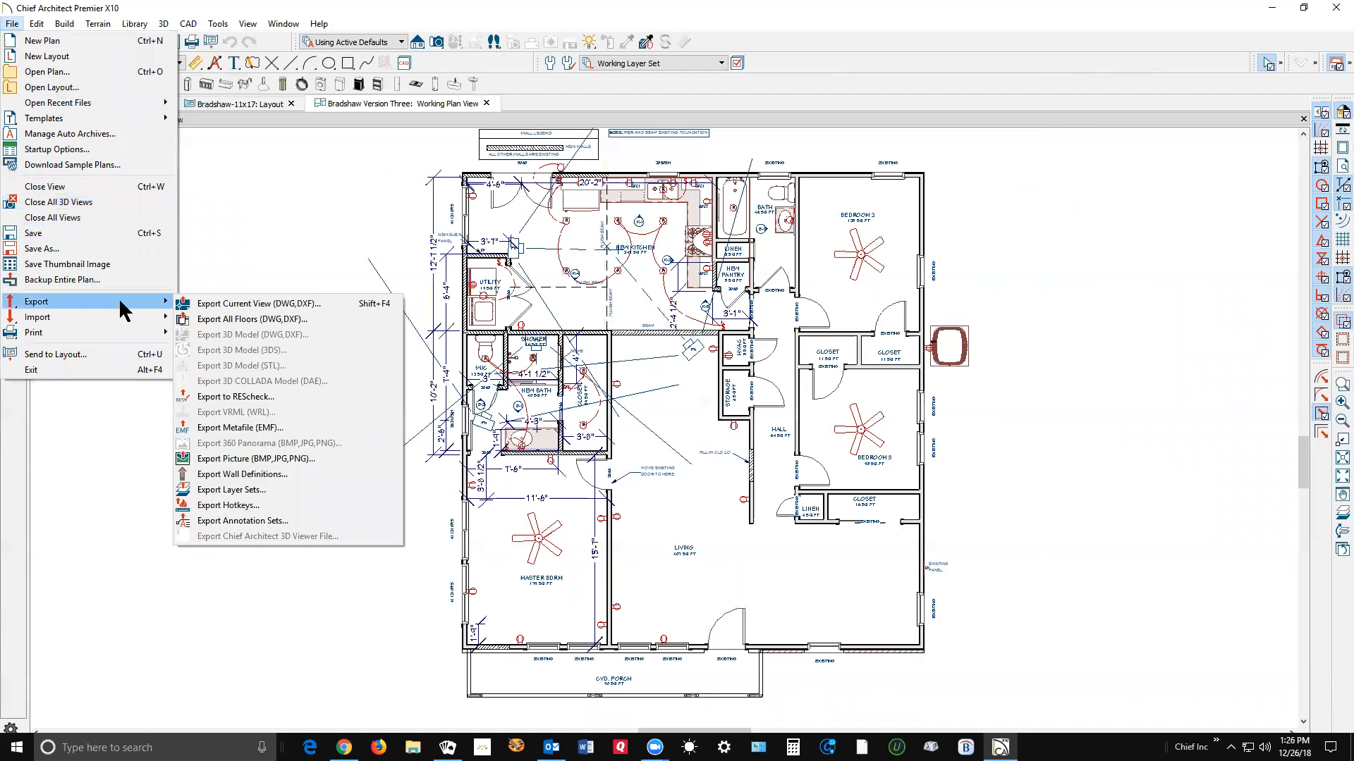
left_click(281, 307)
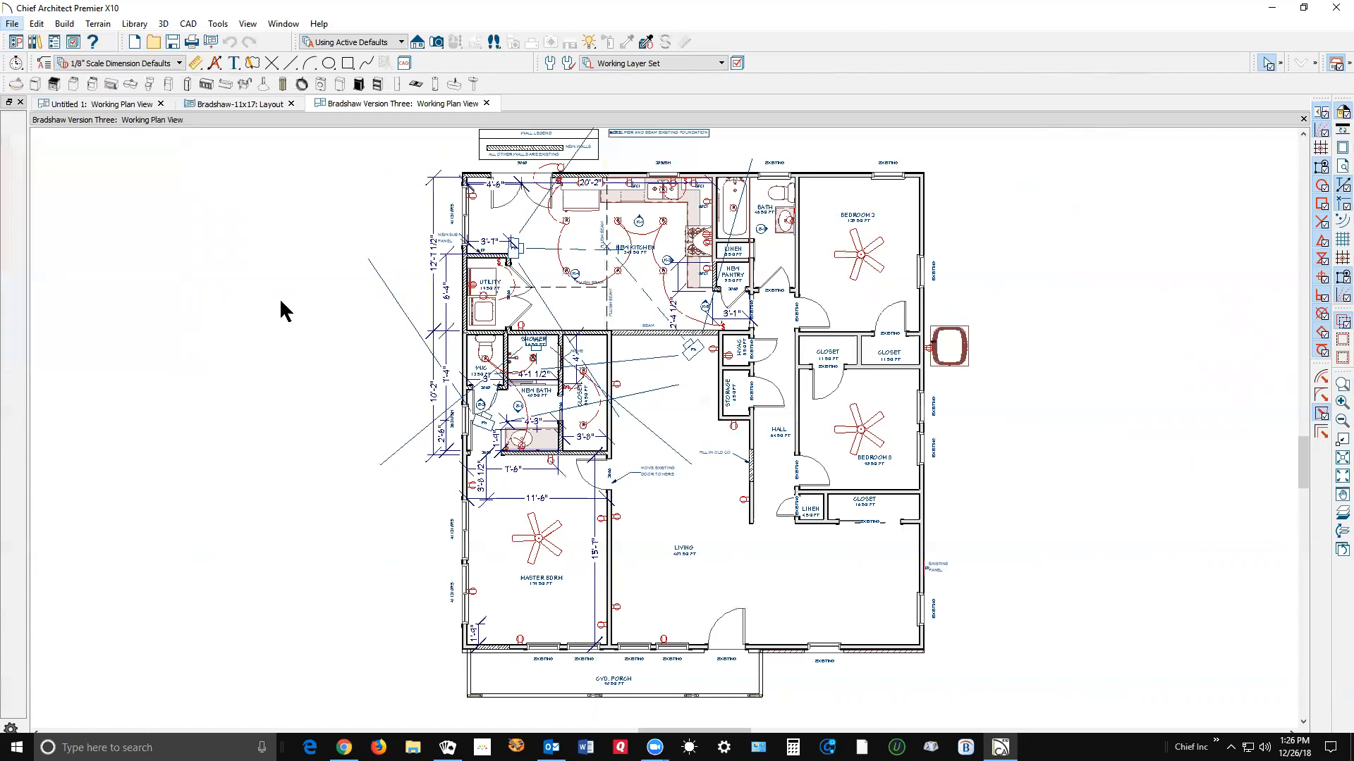
left_click_drag(709, 369, 873, 196)
left_click(882, 234)
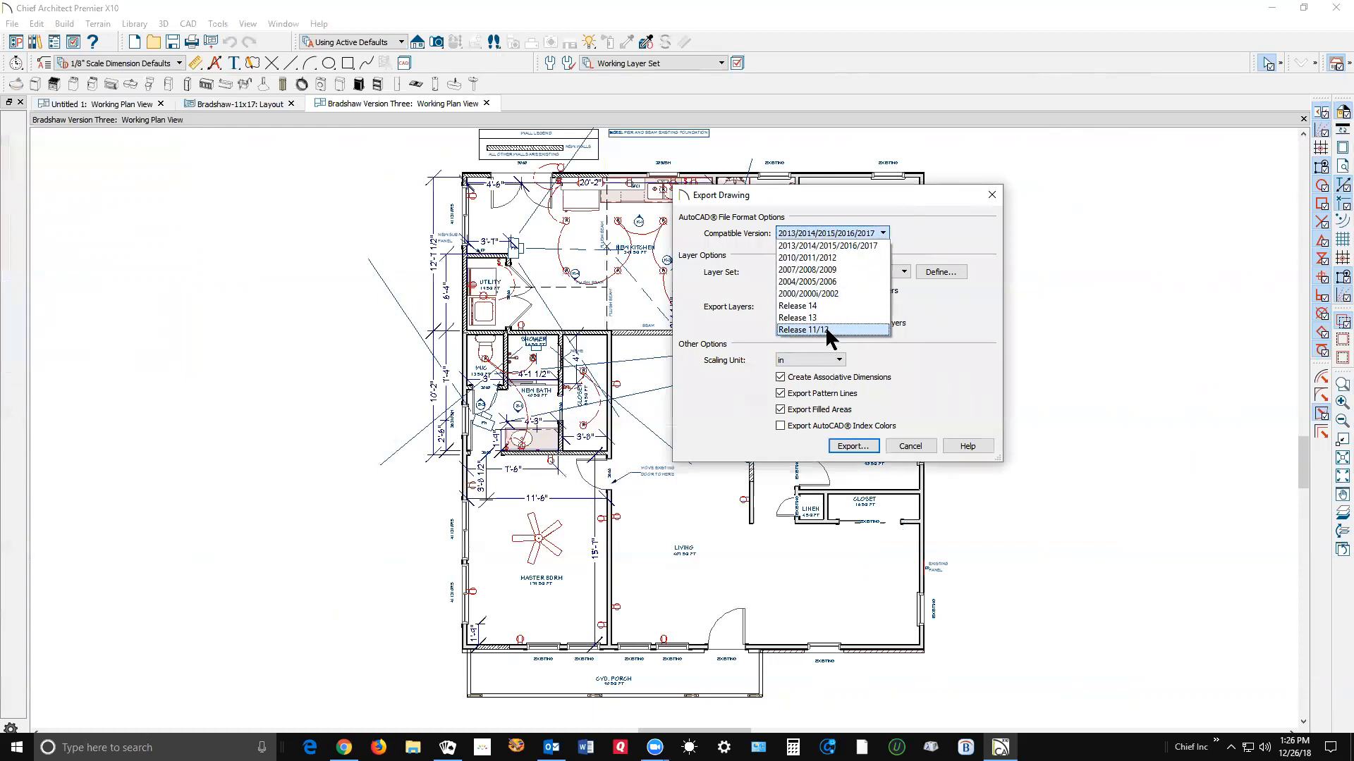
left_click(943, 222)
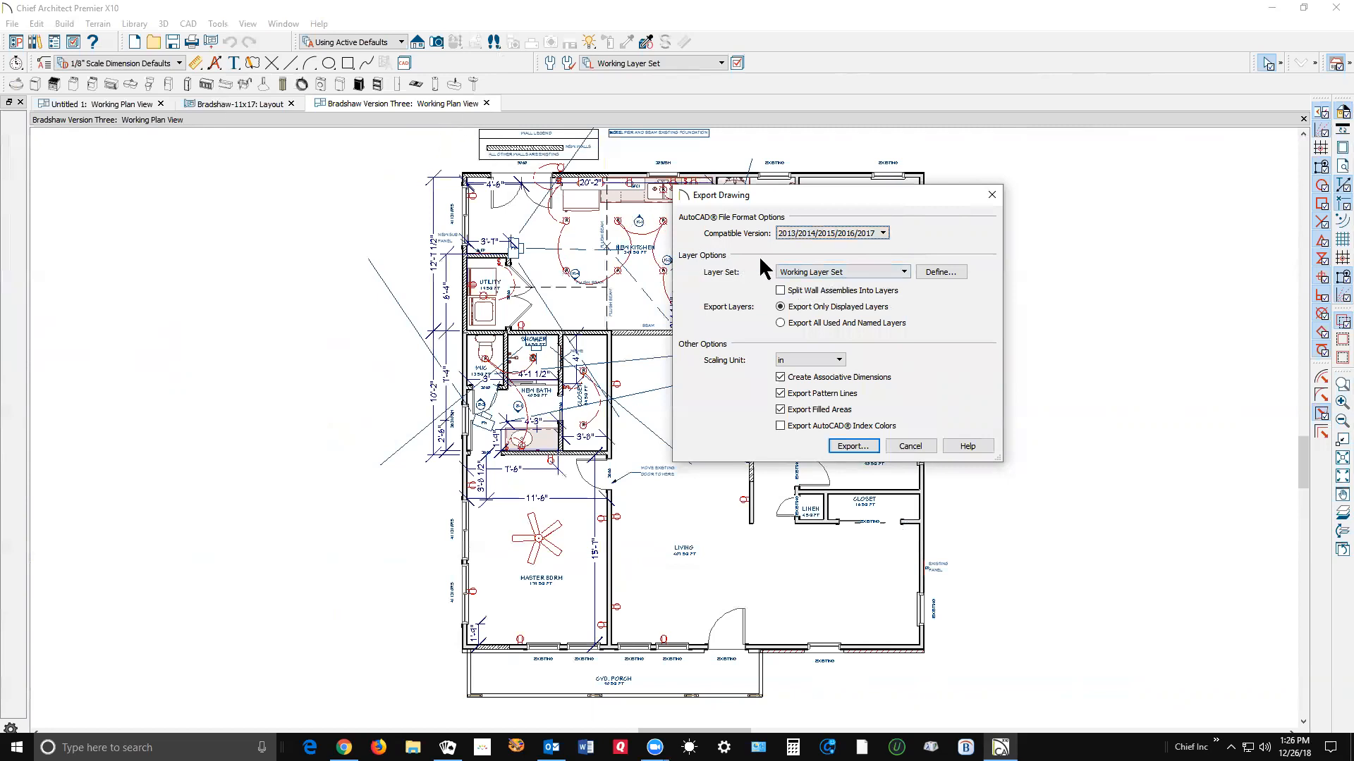
Review the layer sets and scaling units available for the drawing export.
left_click(903, 272)
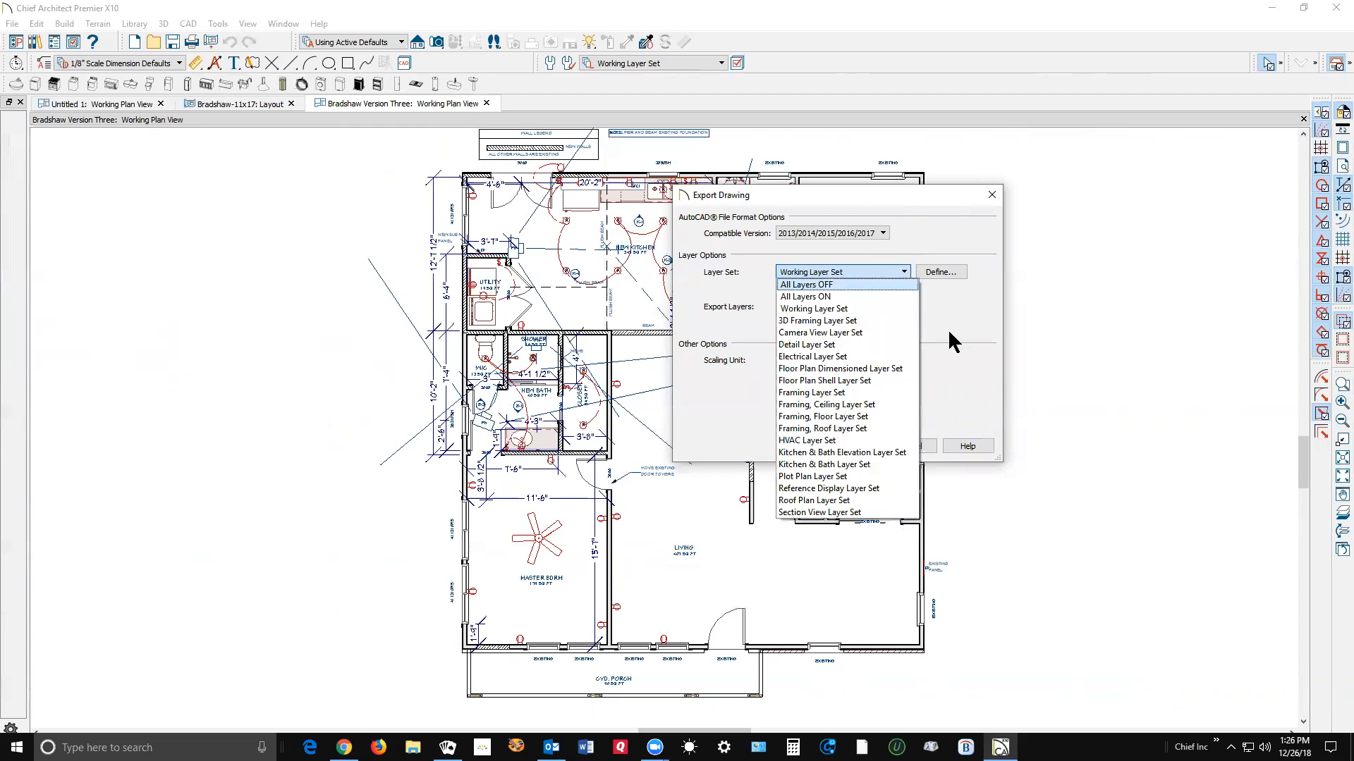
left_click(932, 309)
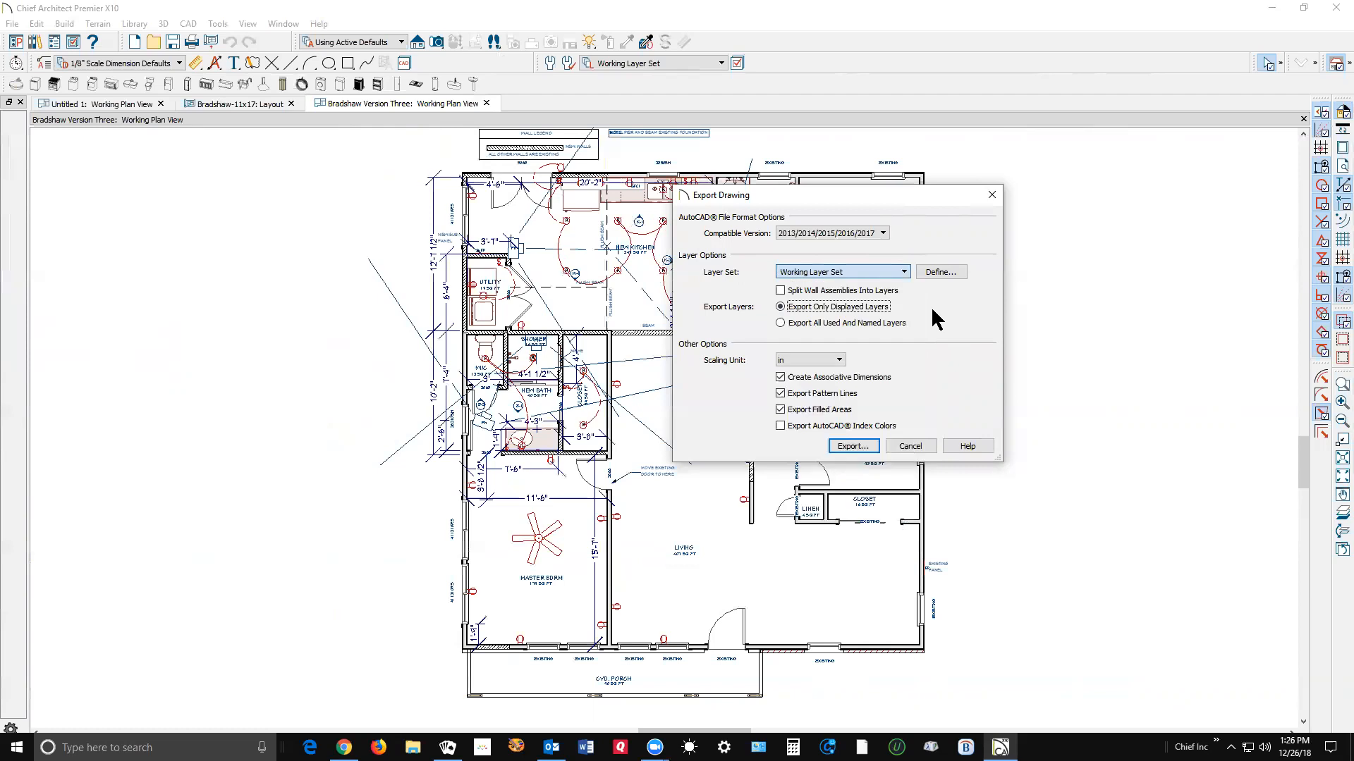
left_click(841, 358)
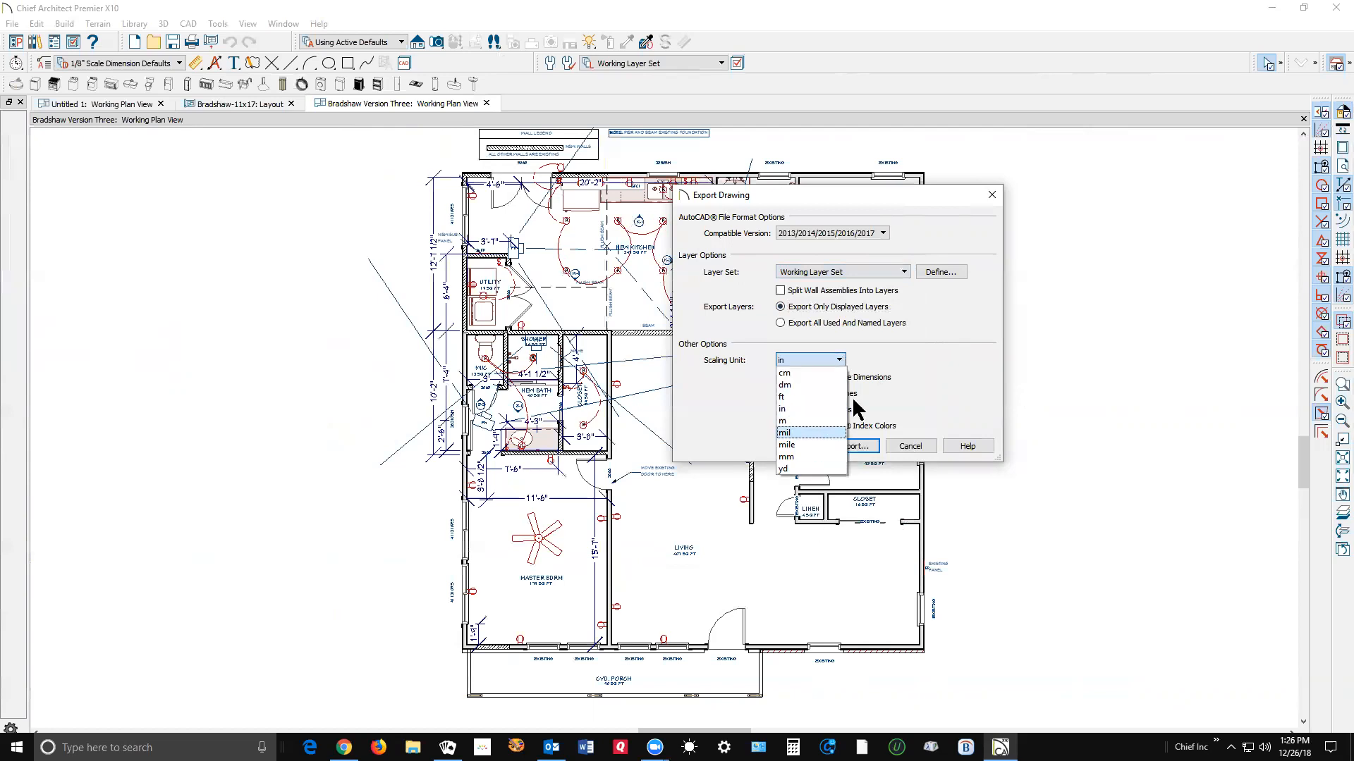
left_click(936, 346)
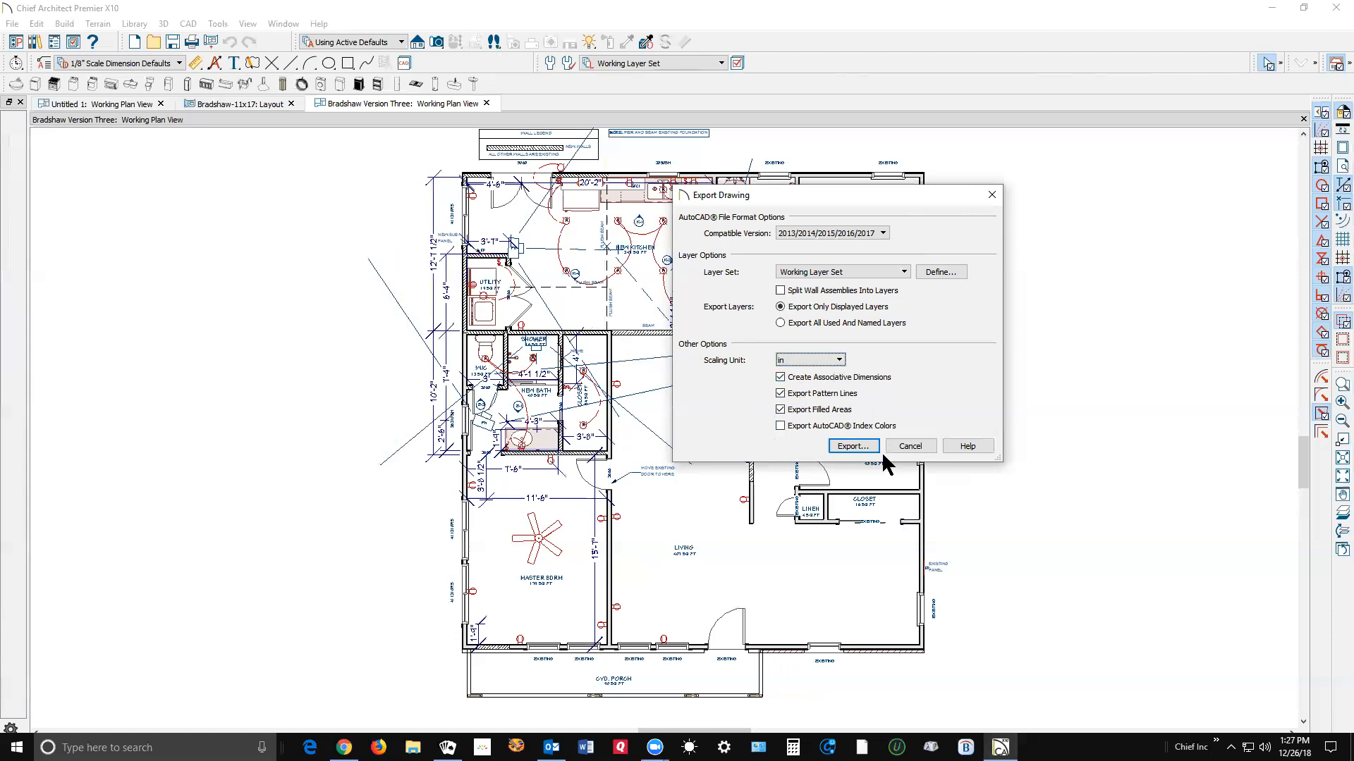
Check the file name and DWG file type for saving the exported drawing, and cancel the export.
left_click(851, 446)
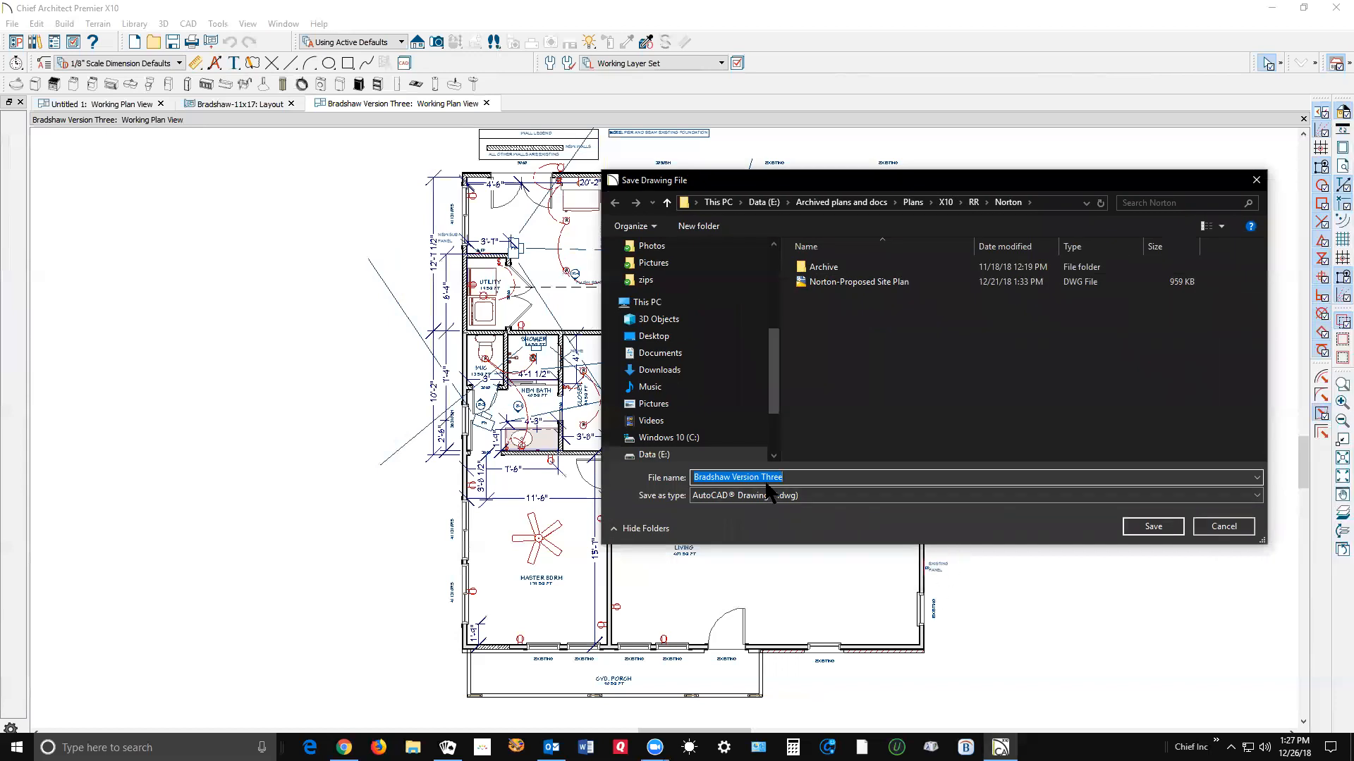
left_click(1231, 529)
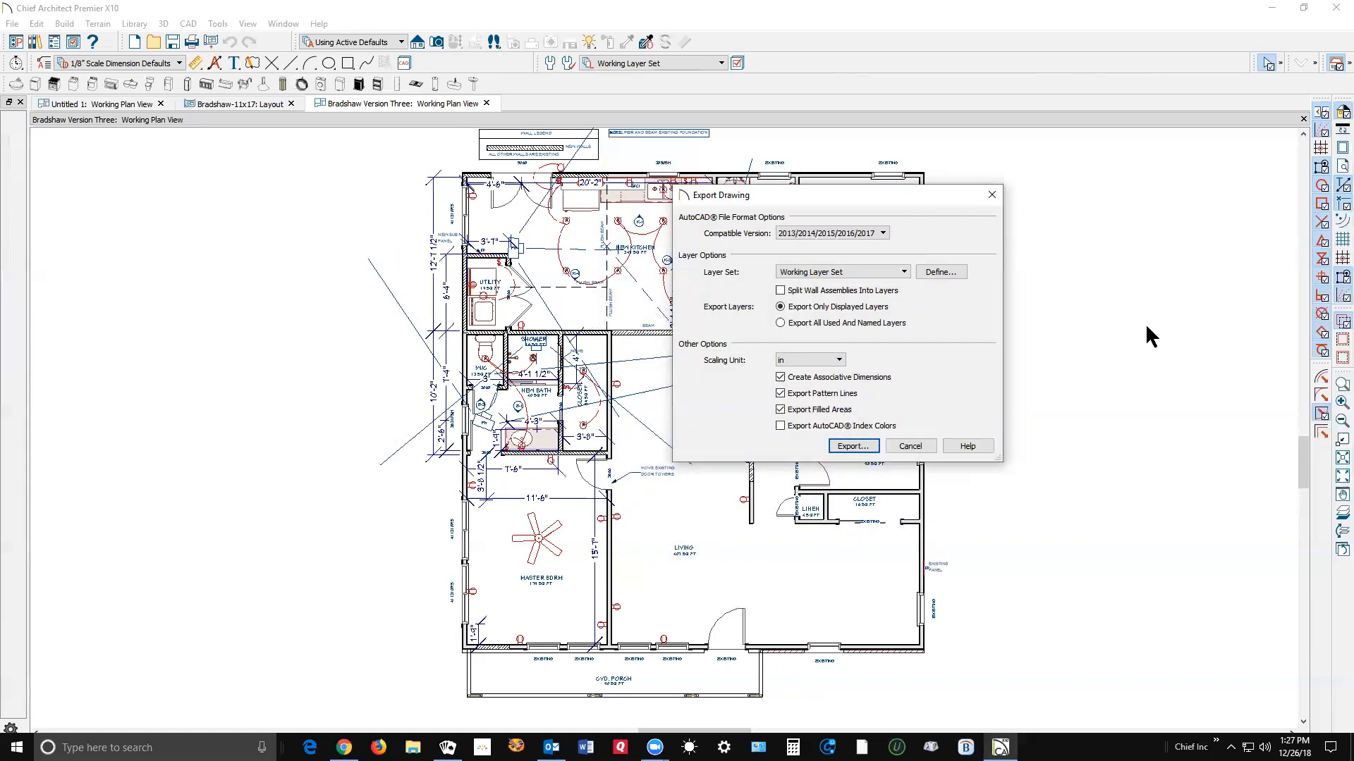
left_click(917, 448)
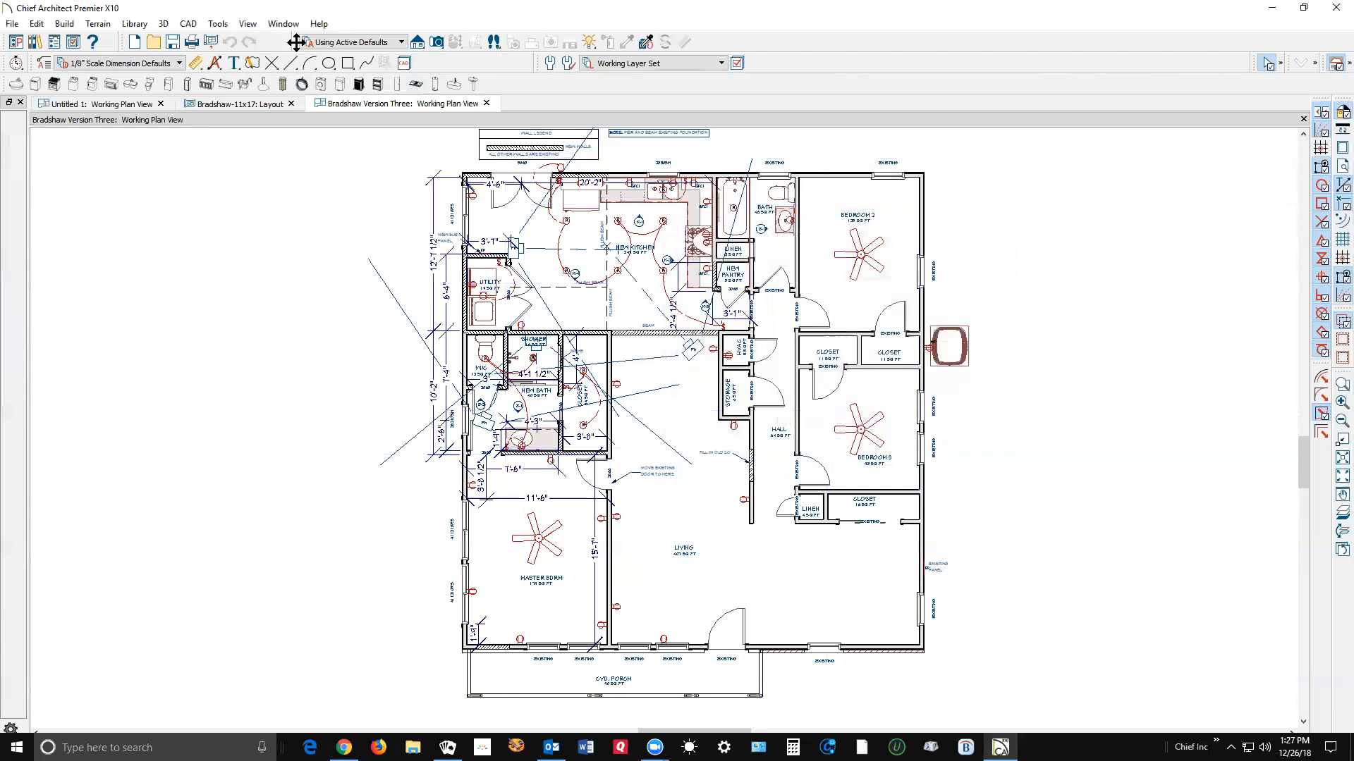
left_click(400, 44)
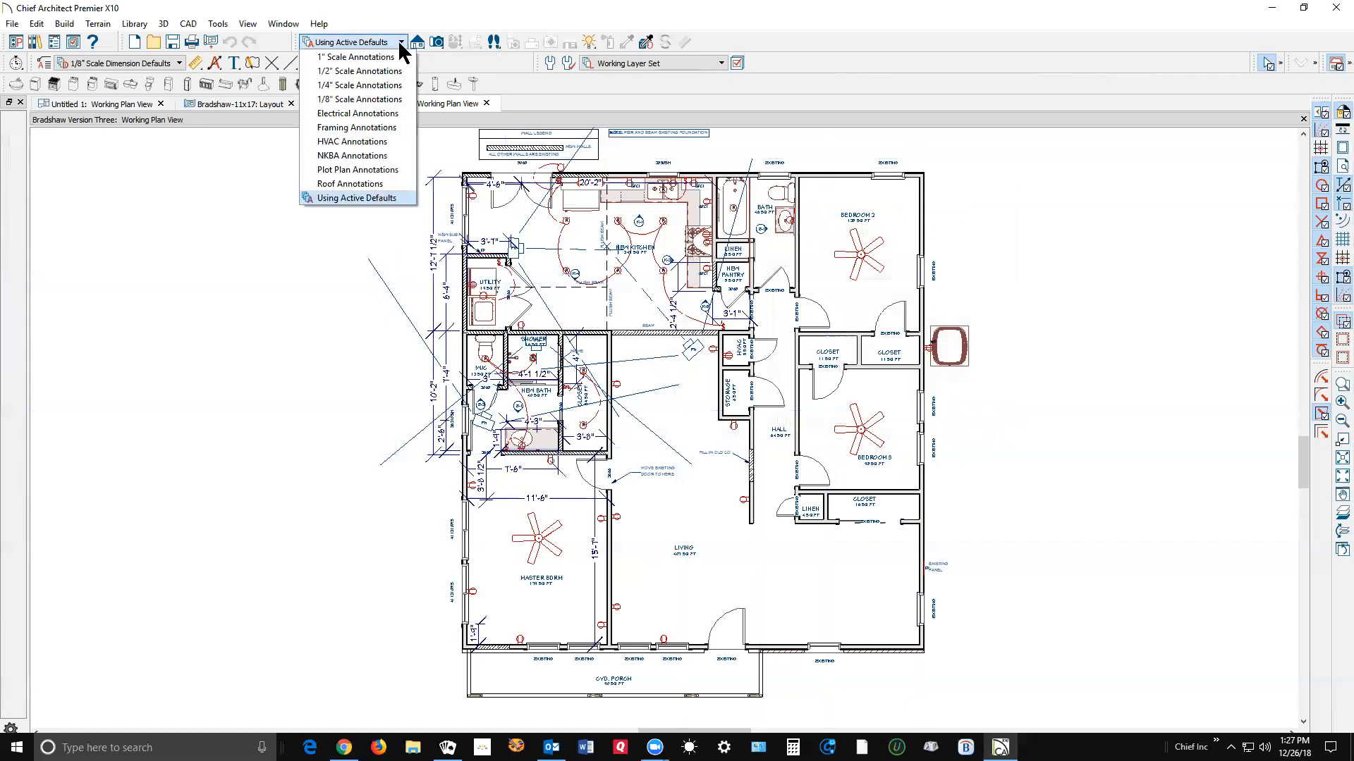
left_click(399, 44)
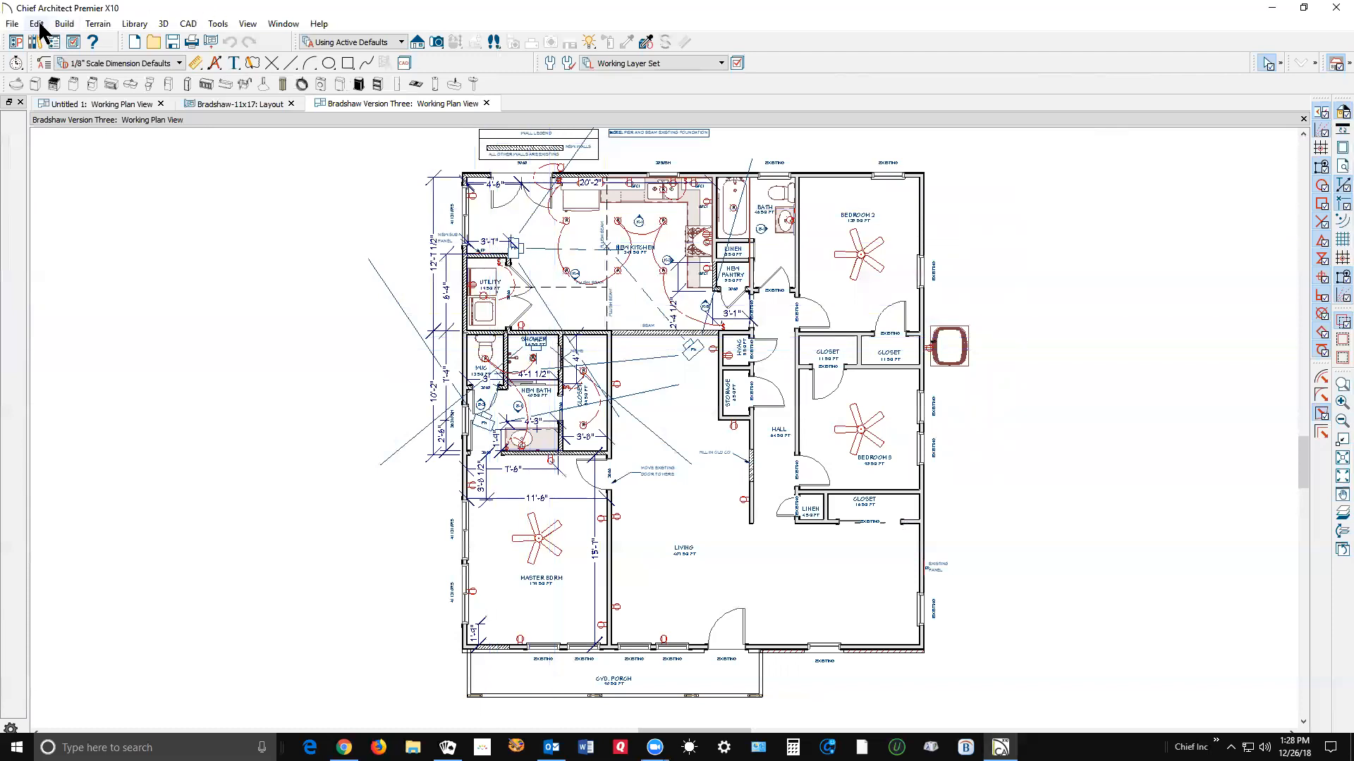
Start a layer set import from the x3.layers file in the Chief Architect X10 Data folder.
left_click(13, 25)
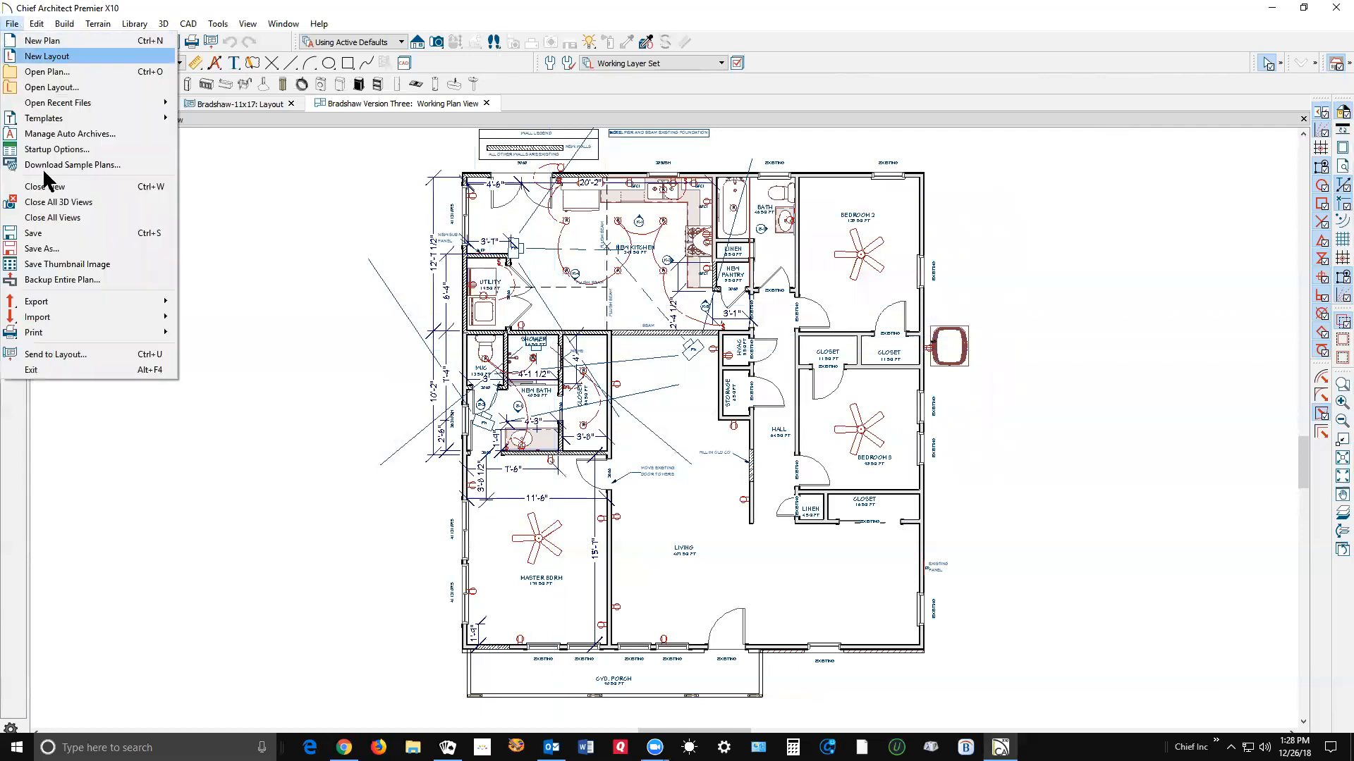
mouse_move(86, 319)
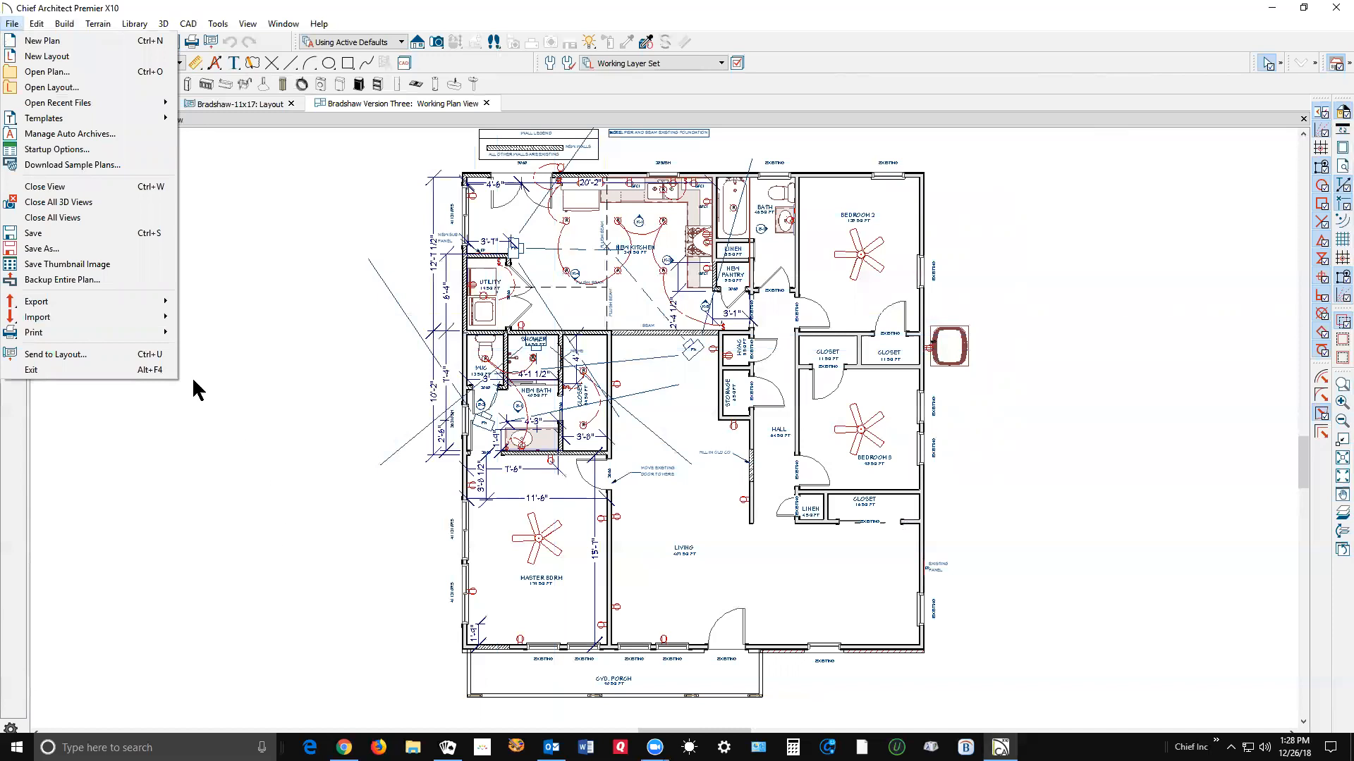
mouse_move(156, 317)
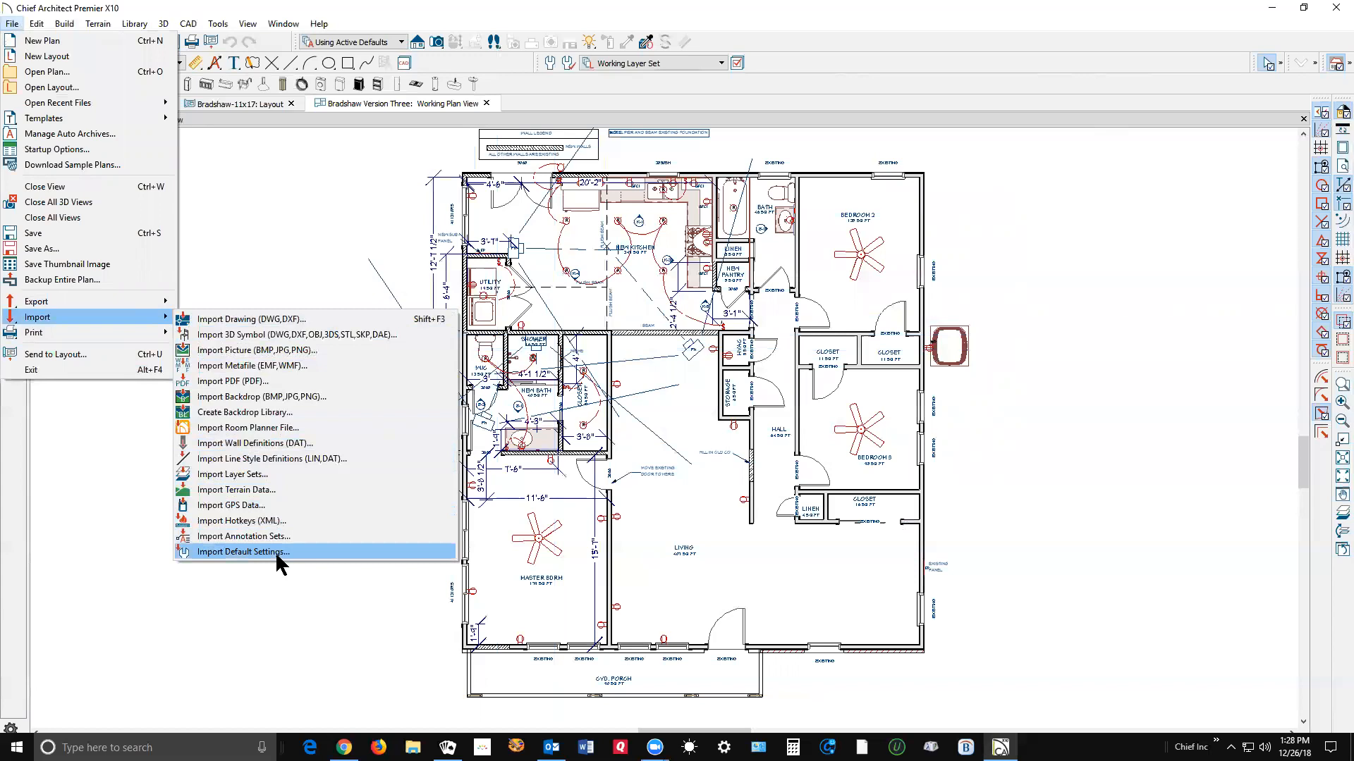
left_click(236, 474)
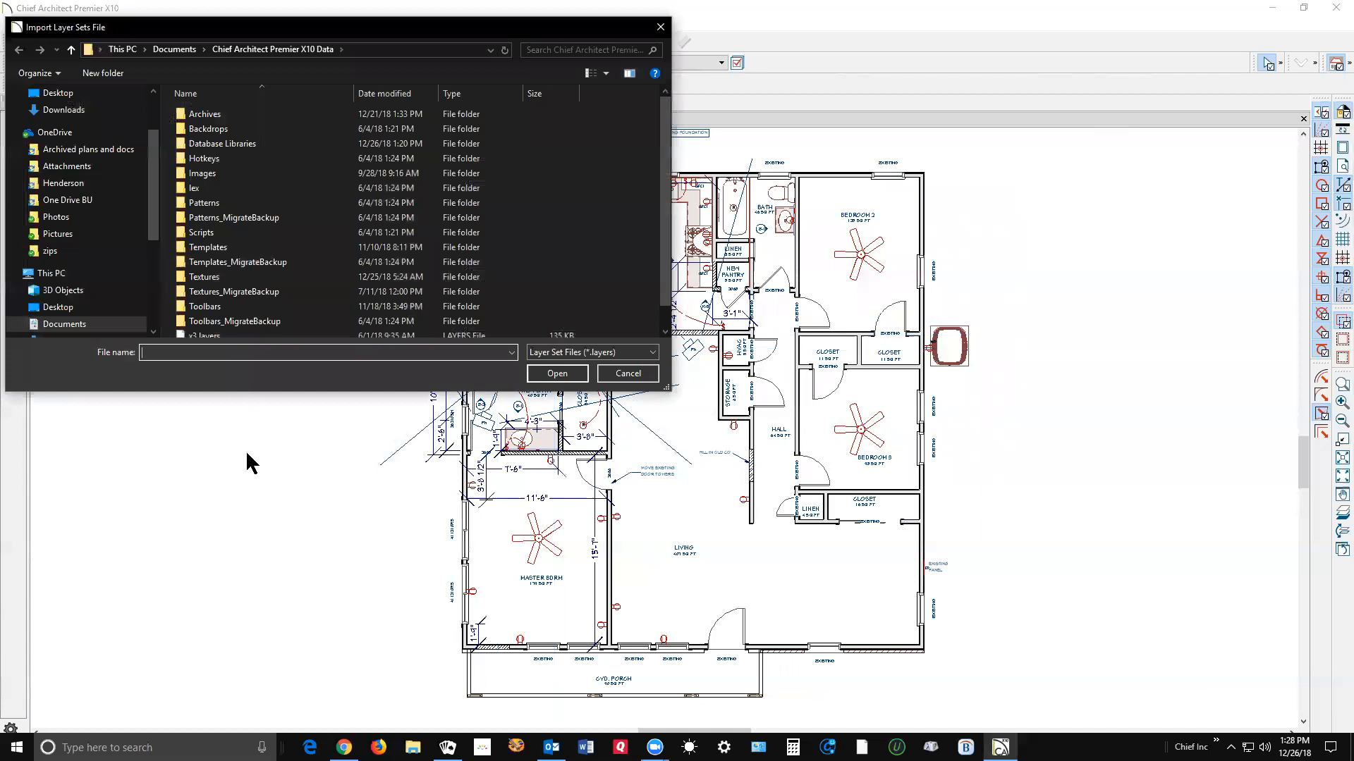
left_click_drag(665, 217, 682, 282)
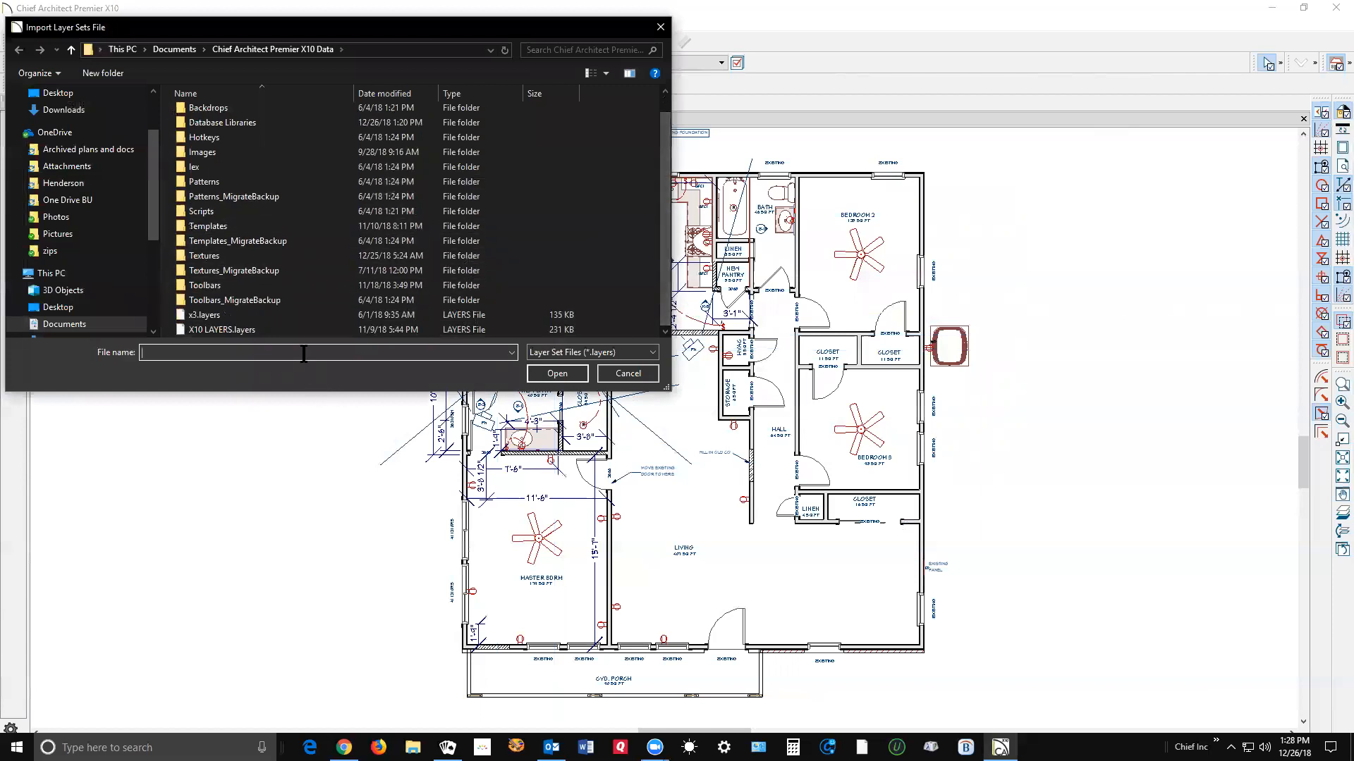
left_click(211, 315)
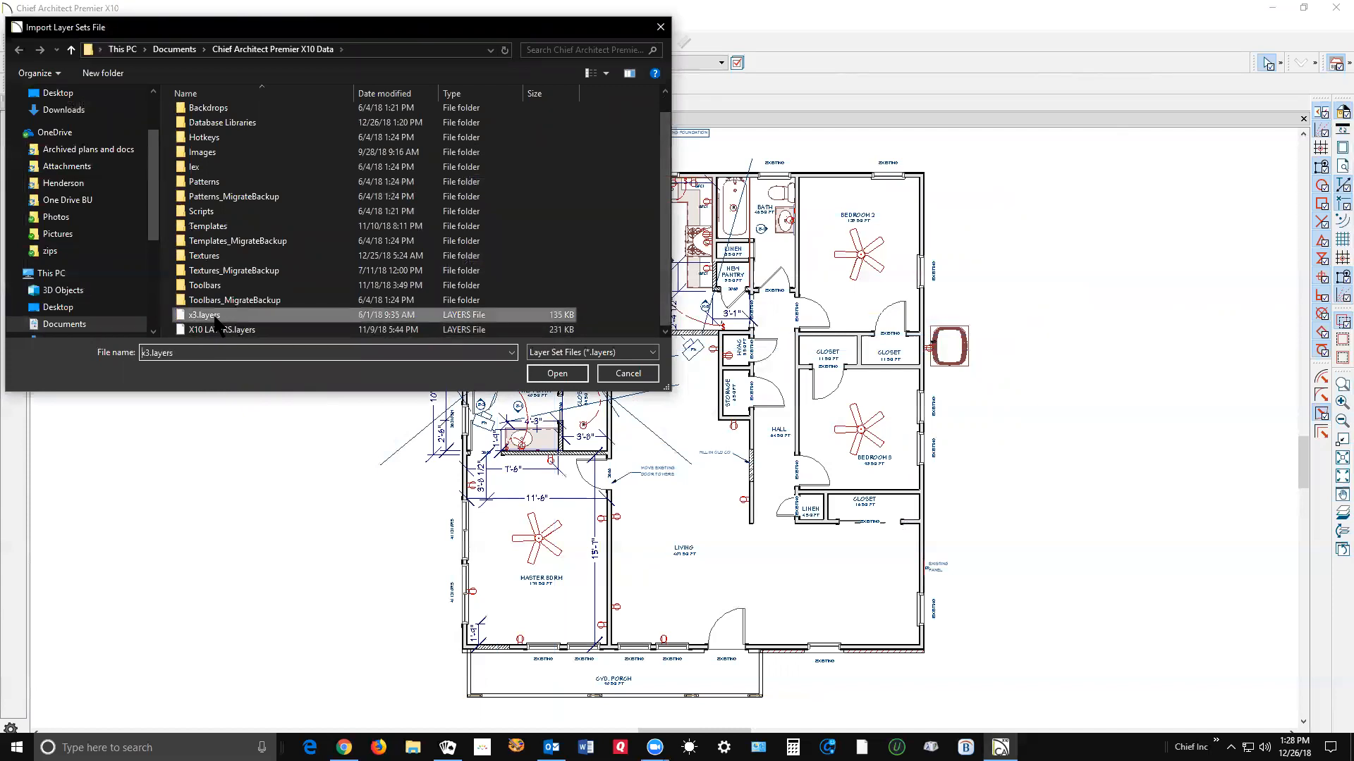
left_click(557, 374)
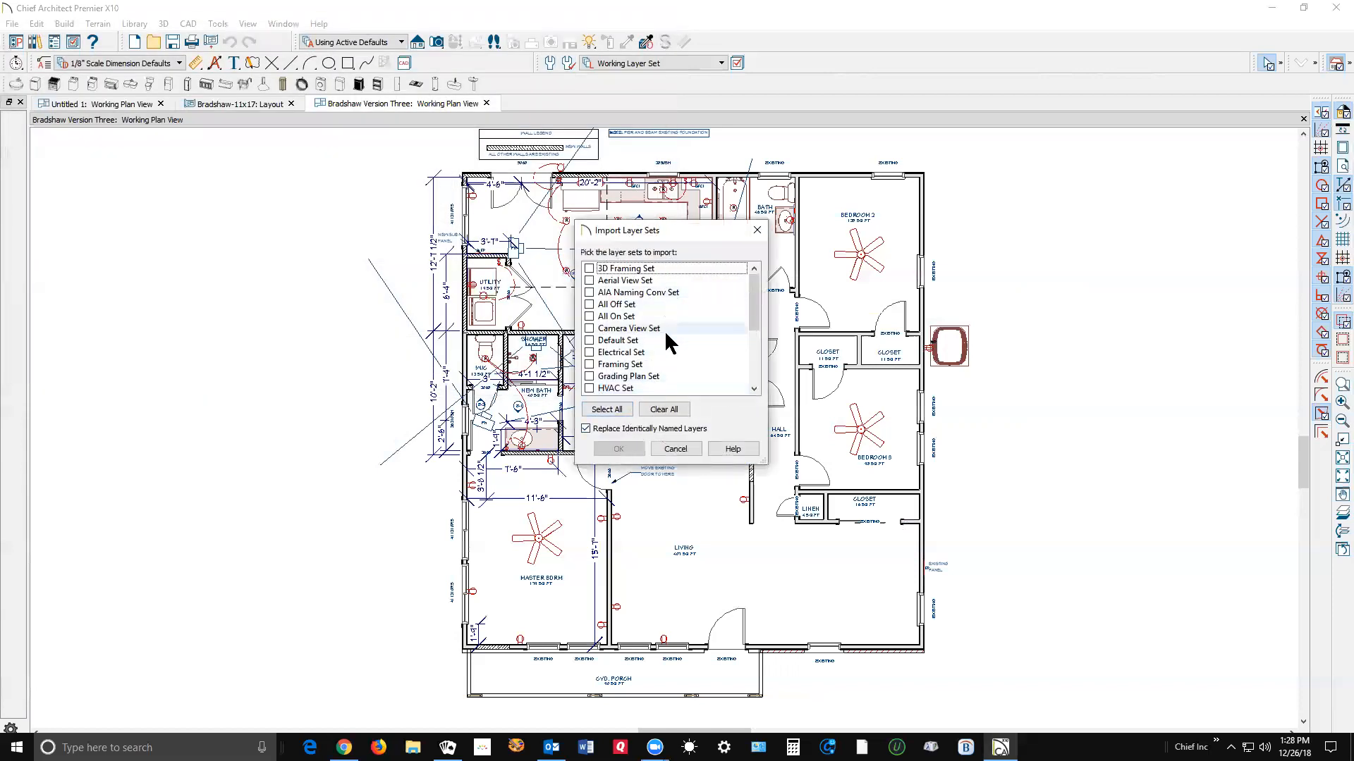
Import only the AIA Naming Conv Set, with identically named layers replaced.
scroll(663, 331, "down", 4)
scroll(660, 331, "up", 3)
scroll(658, 328, "up", 1)
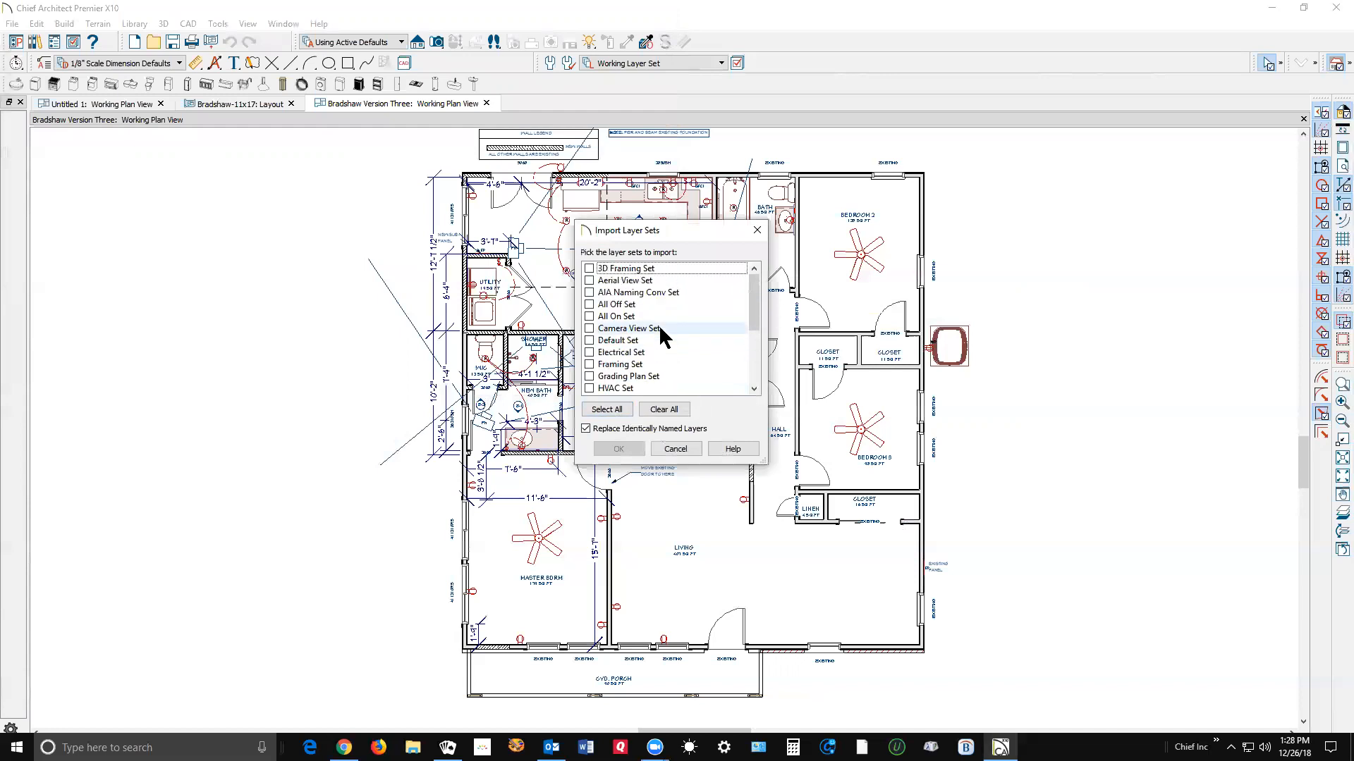
left_click(591, 292)
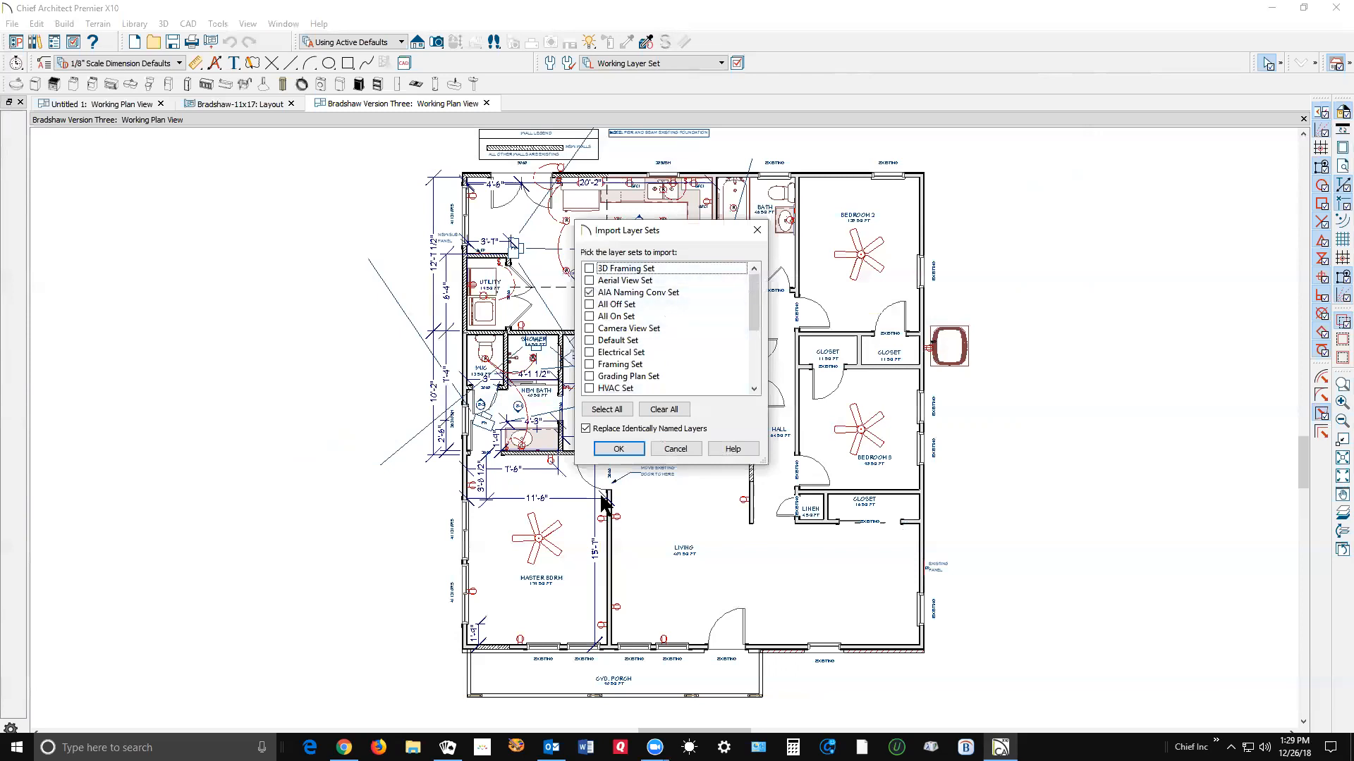
left_click(619, 450)
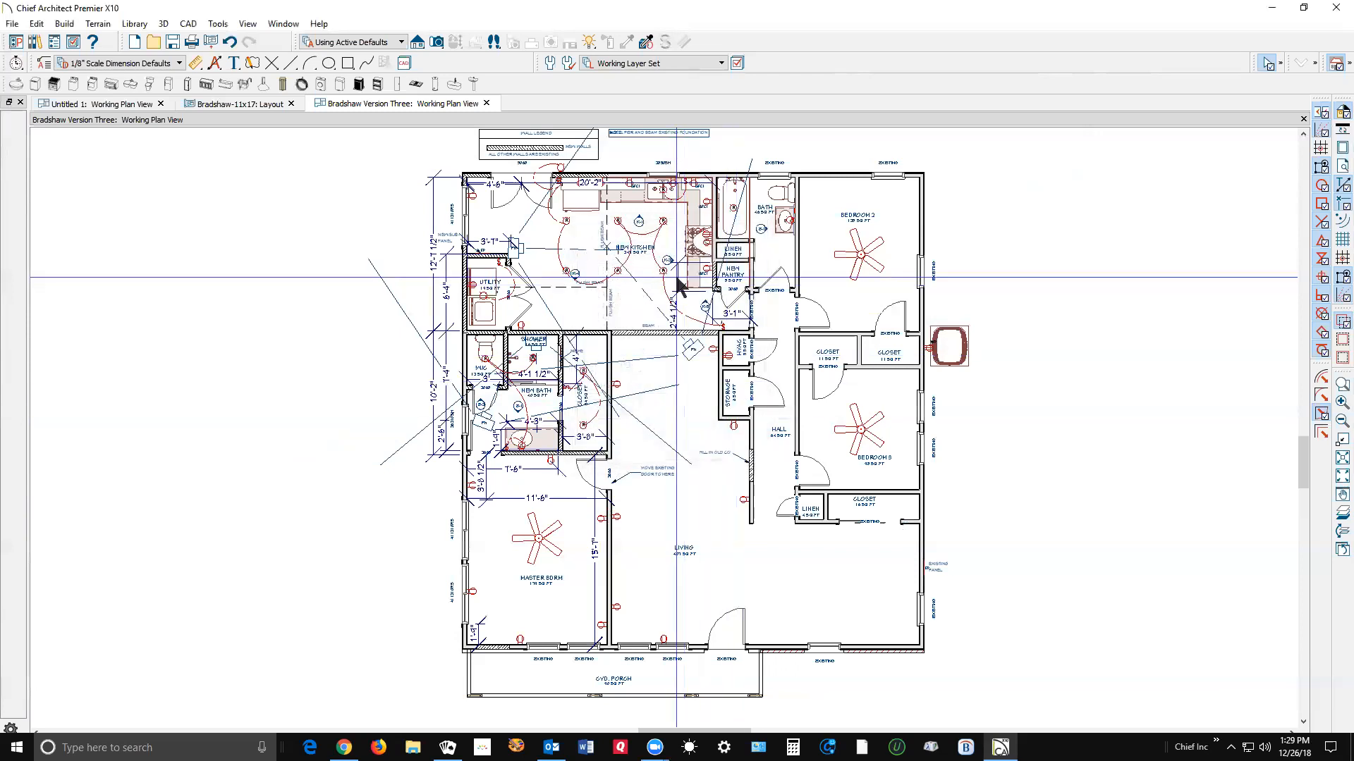
Make AIA Naming Conv Set the active layer set of the working plan view.
left_click(399, 42)
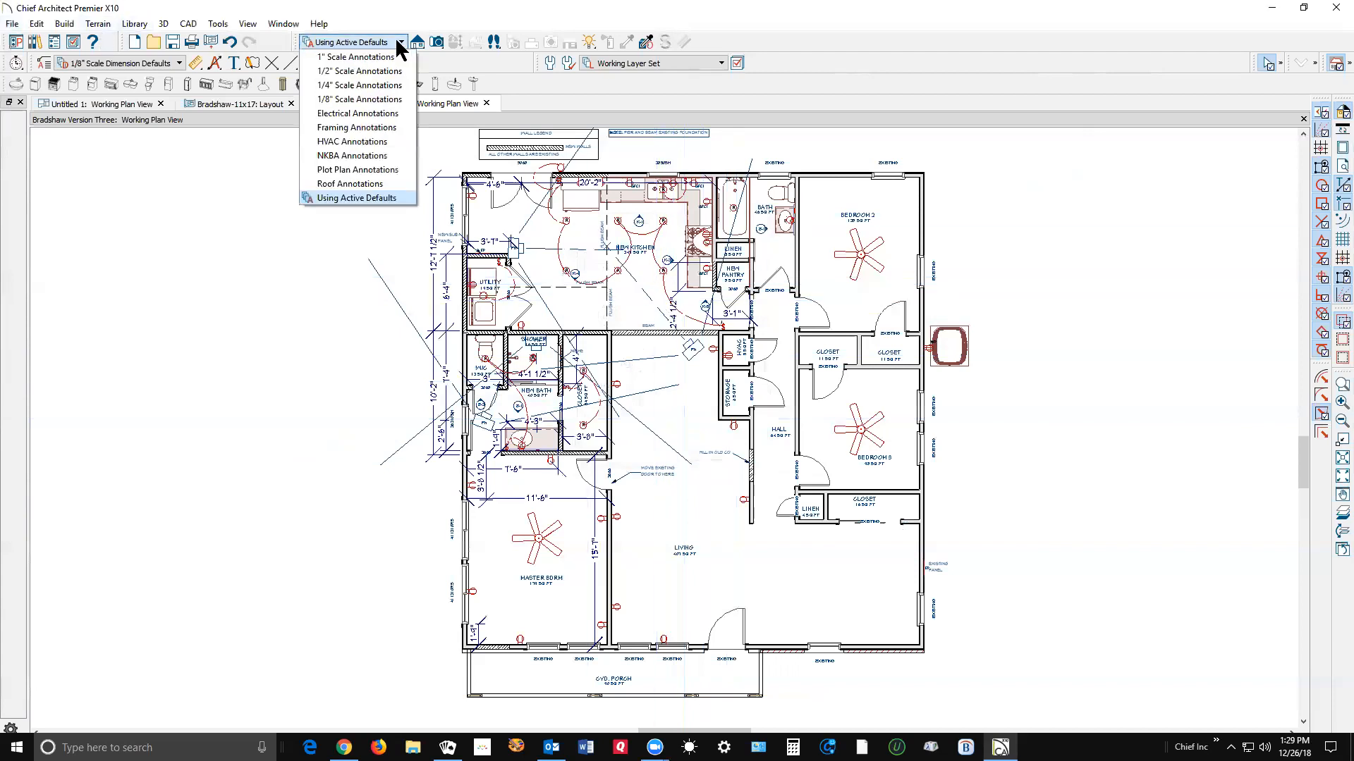
left_click(397, 41)
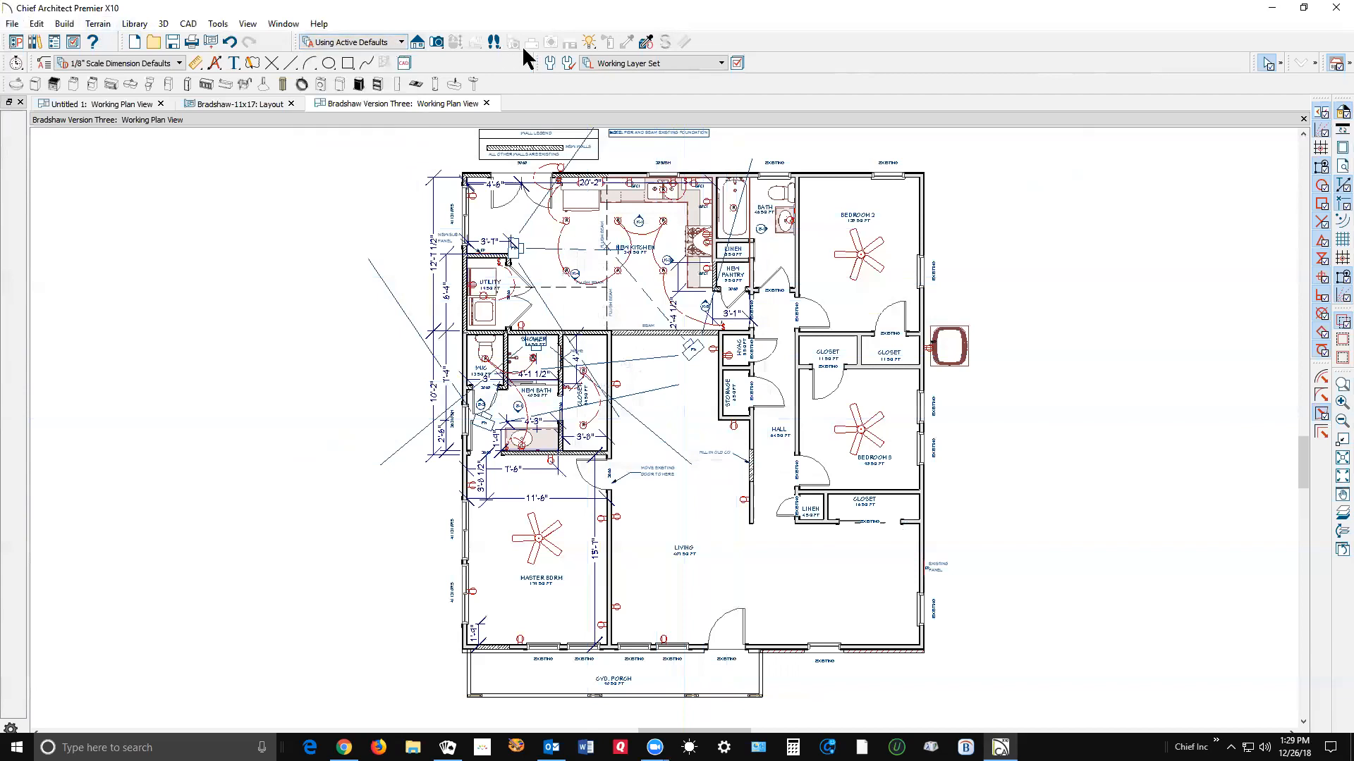
left_click(696, 67)
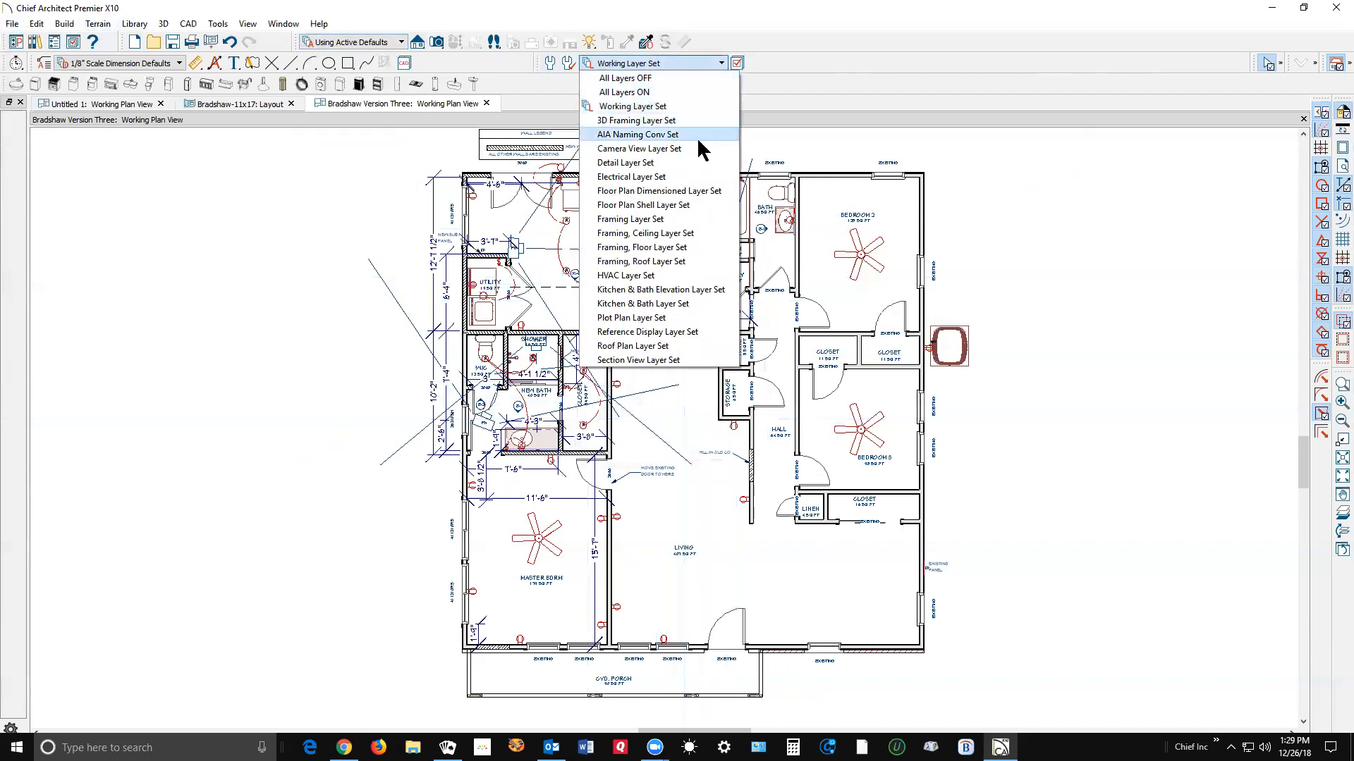
left_click(624, 133)
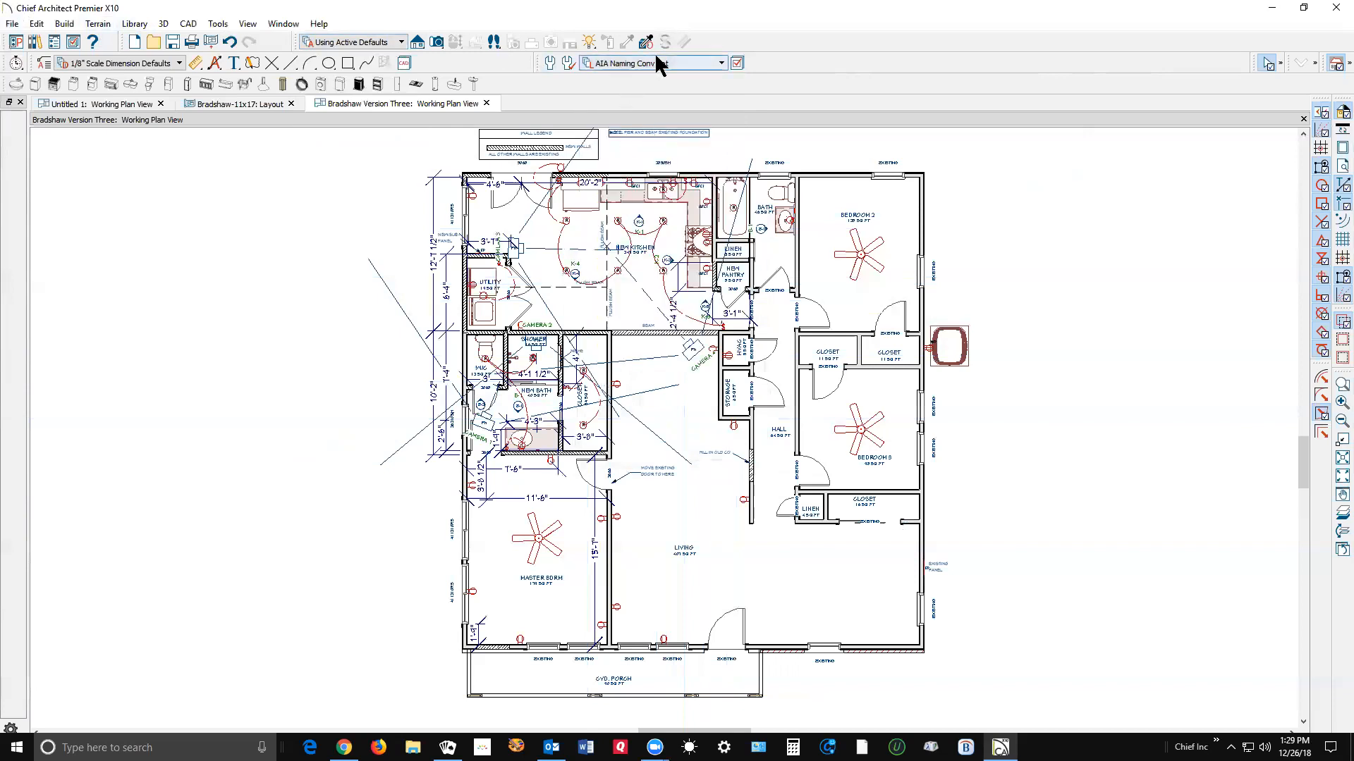
Open the layer display options for AIA Naming Conv Set and examine its A-prefixed layers, from annotations through roofs and walls.
left_click(736, 62)
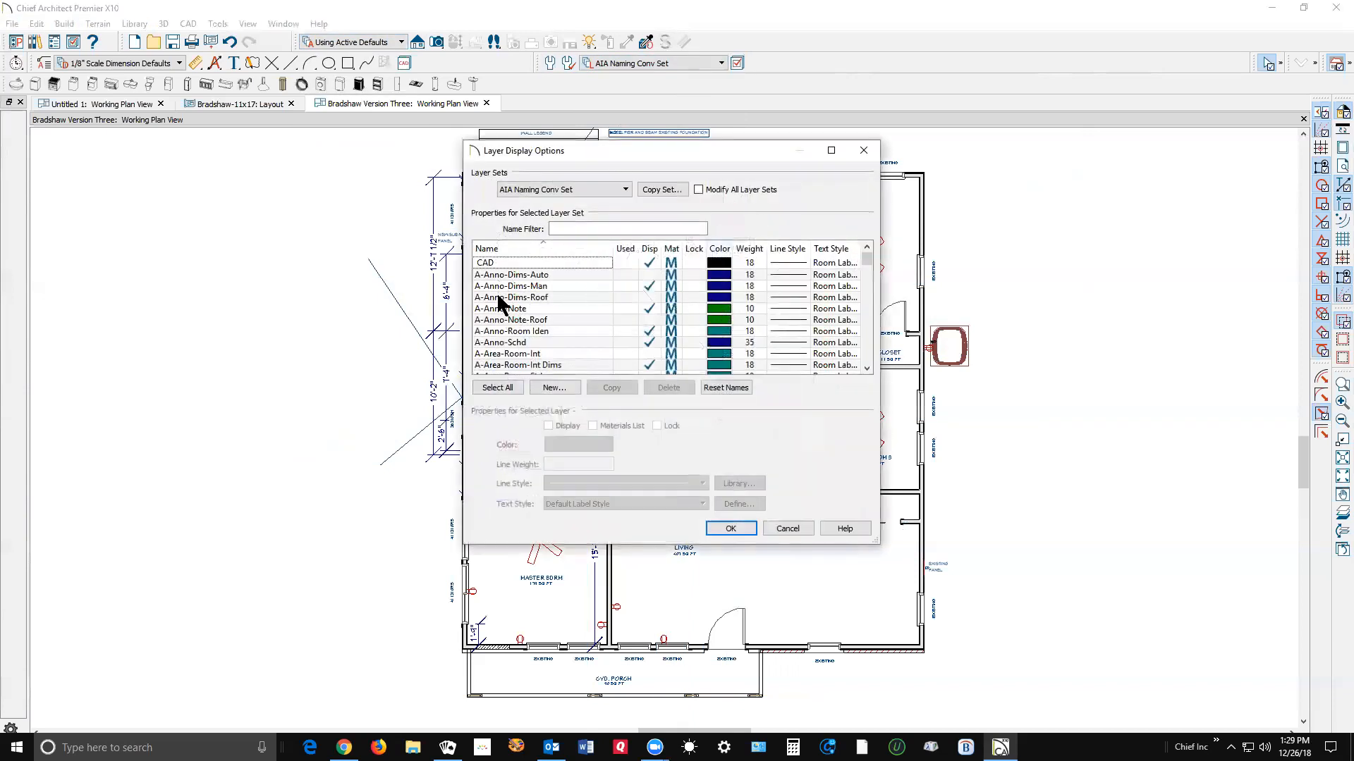
scroll(491, 274, "down", 3)
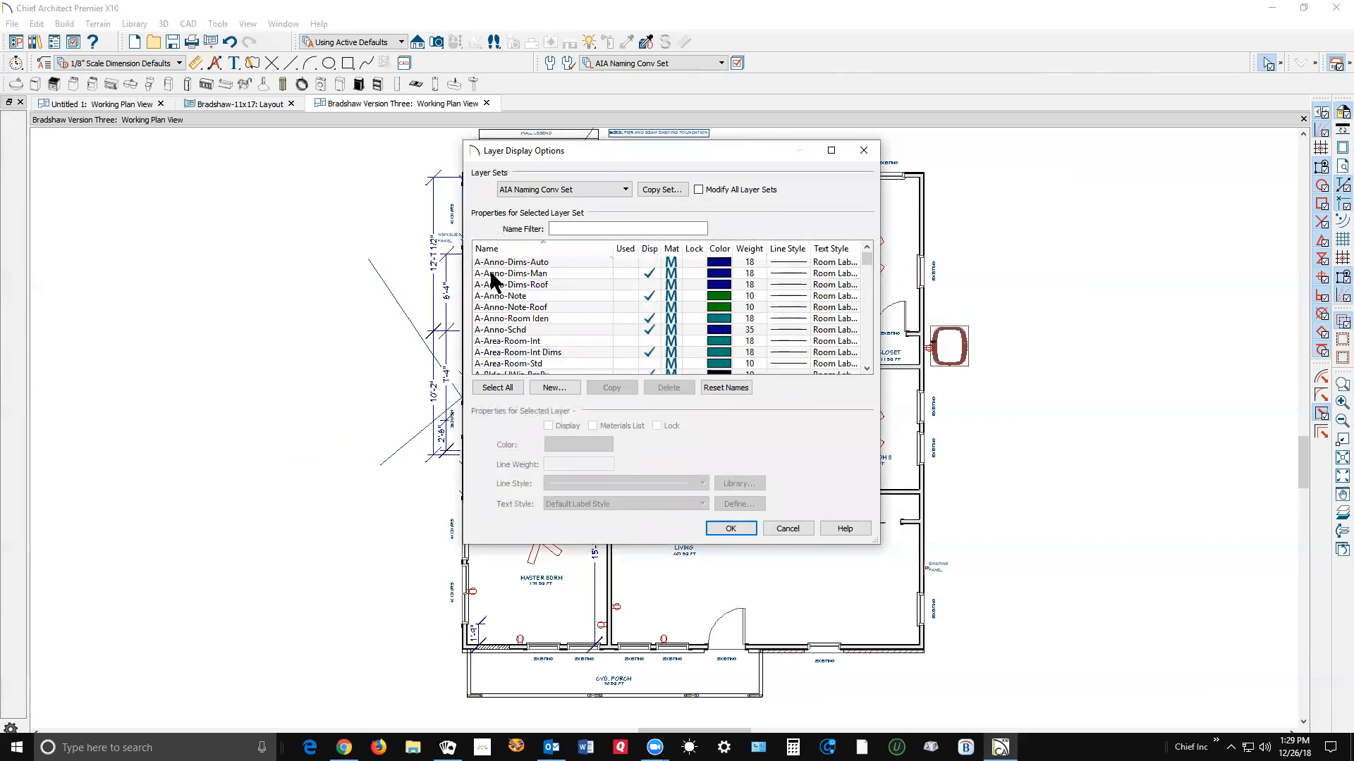
scroll(495, 282, "down", 1)
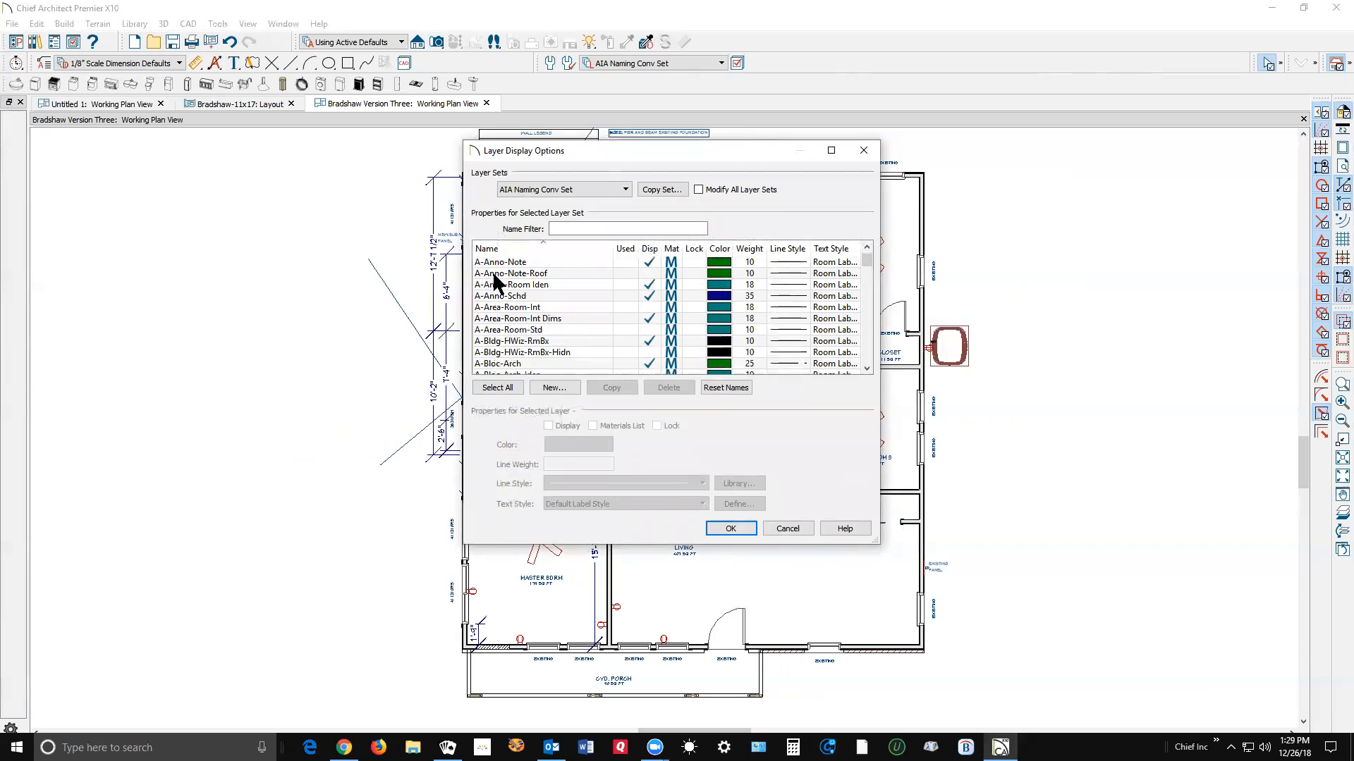
scroll(494, 278, "down", 3)
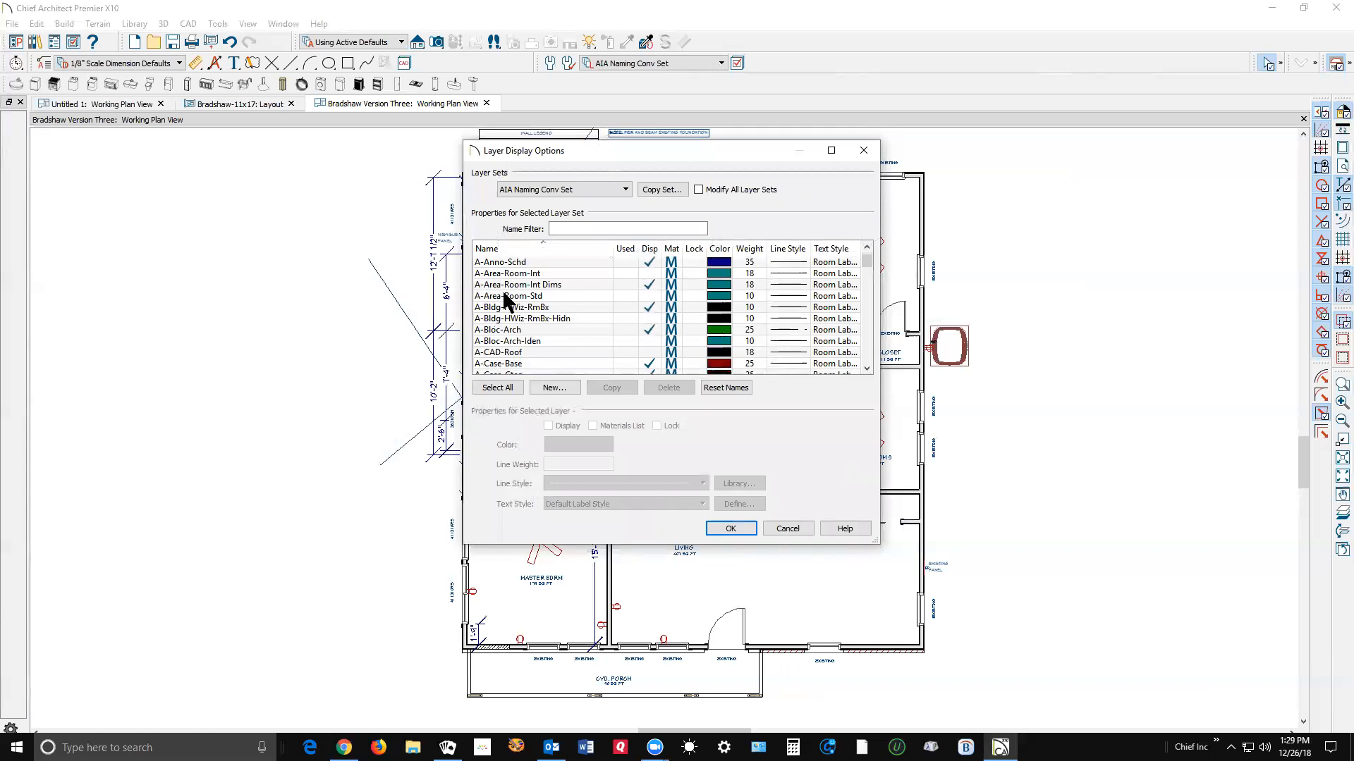
scroll(517, 289, "down", 10)
scroll(517, 289, "down", 9)
scroll(518, 286, "down", 7)
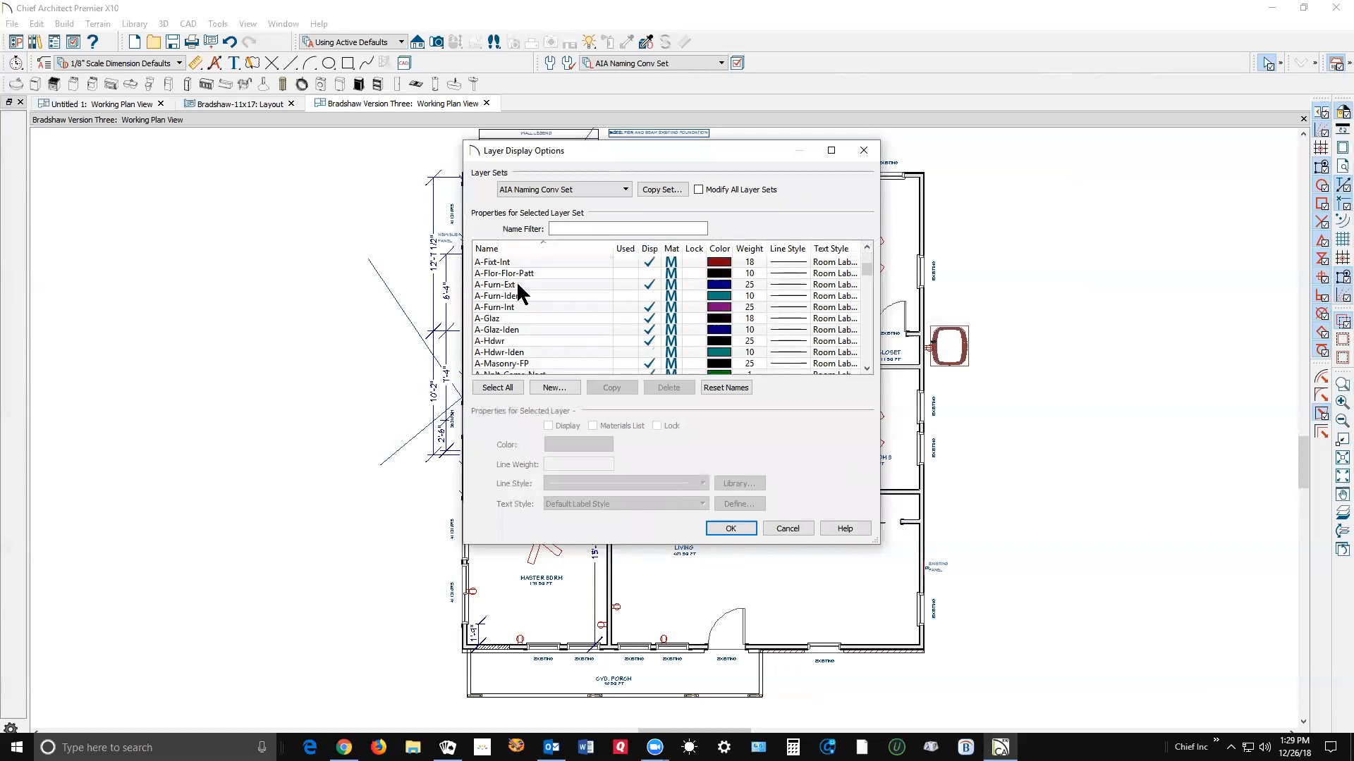
scroll(519, 290, "down", 2)
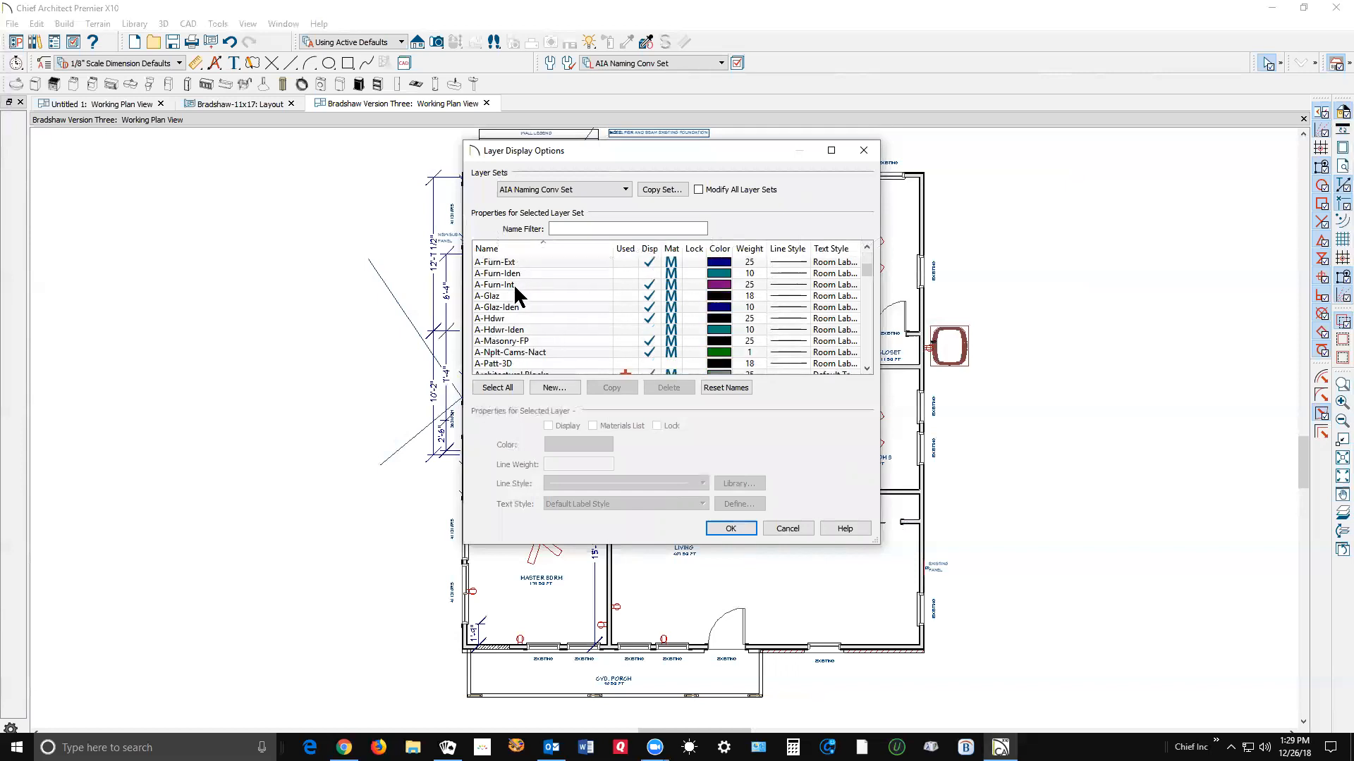
scroll(513, 283, "down", 6)
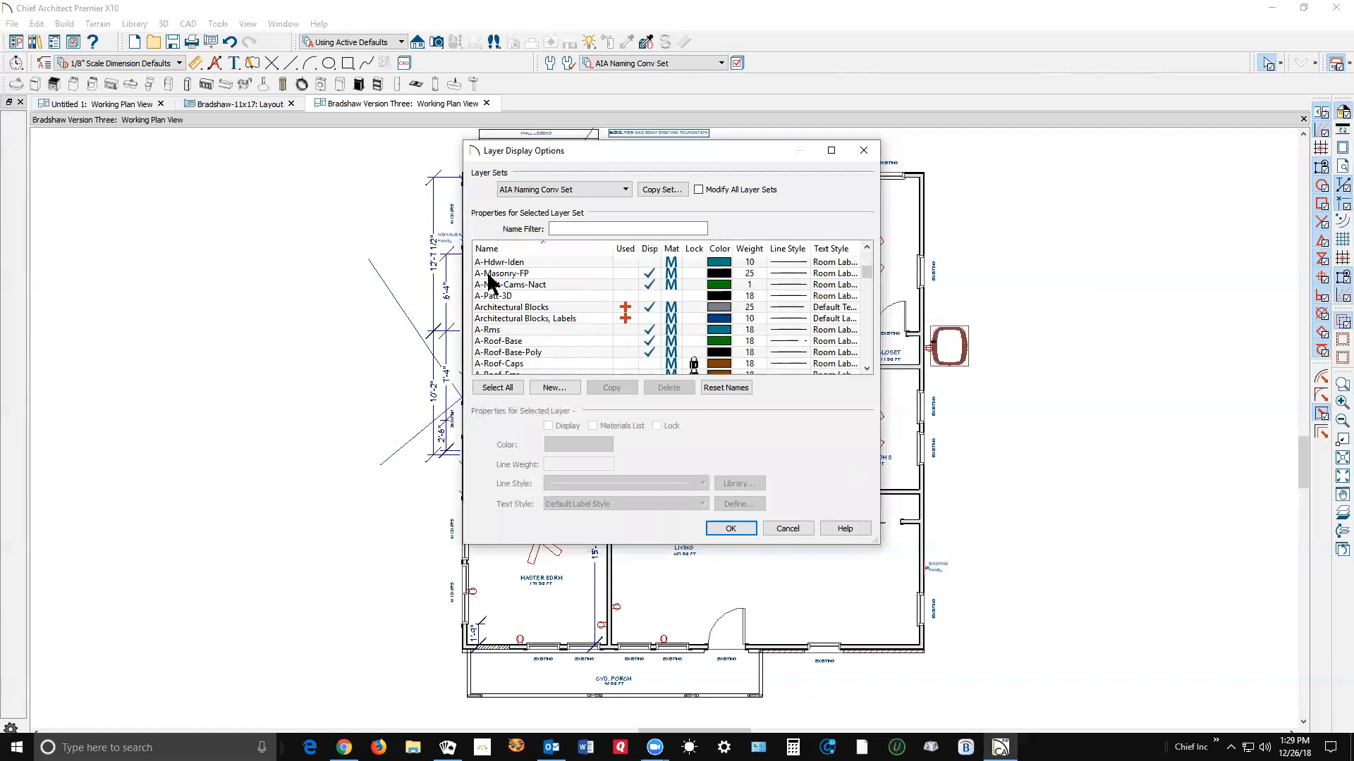
scroll(493, 285, "down", 5)
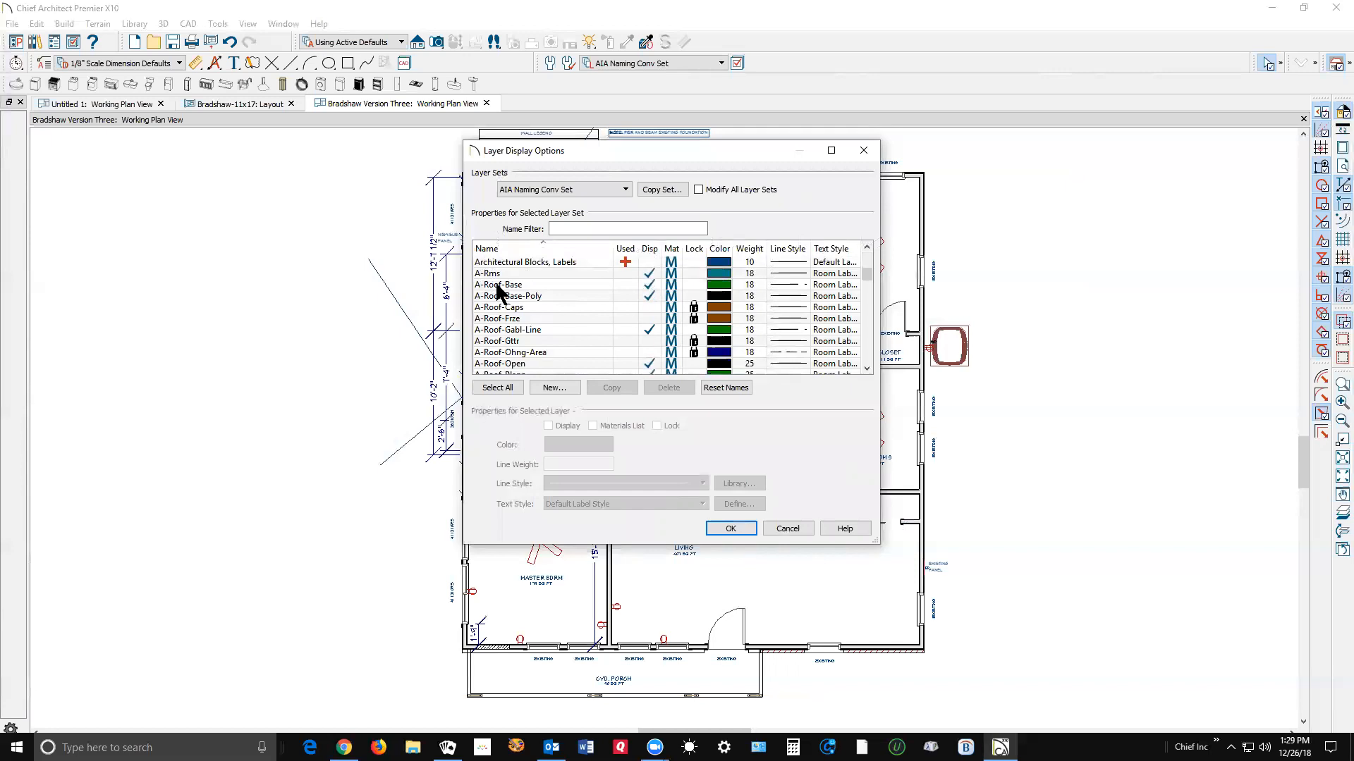
scroll(495, 281, "down", 3)
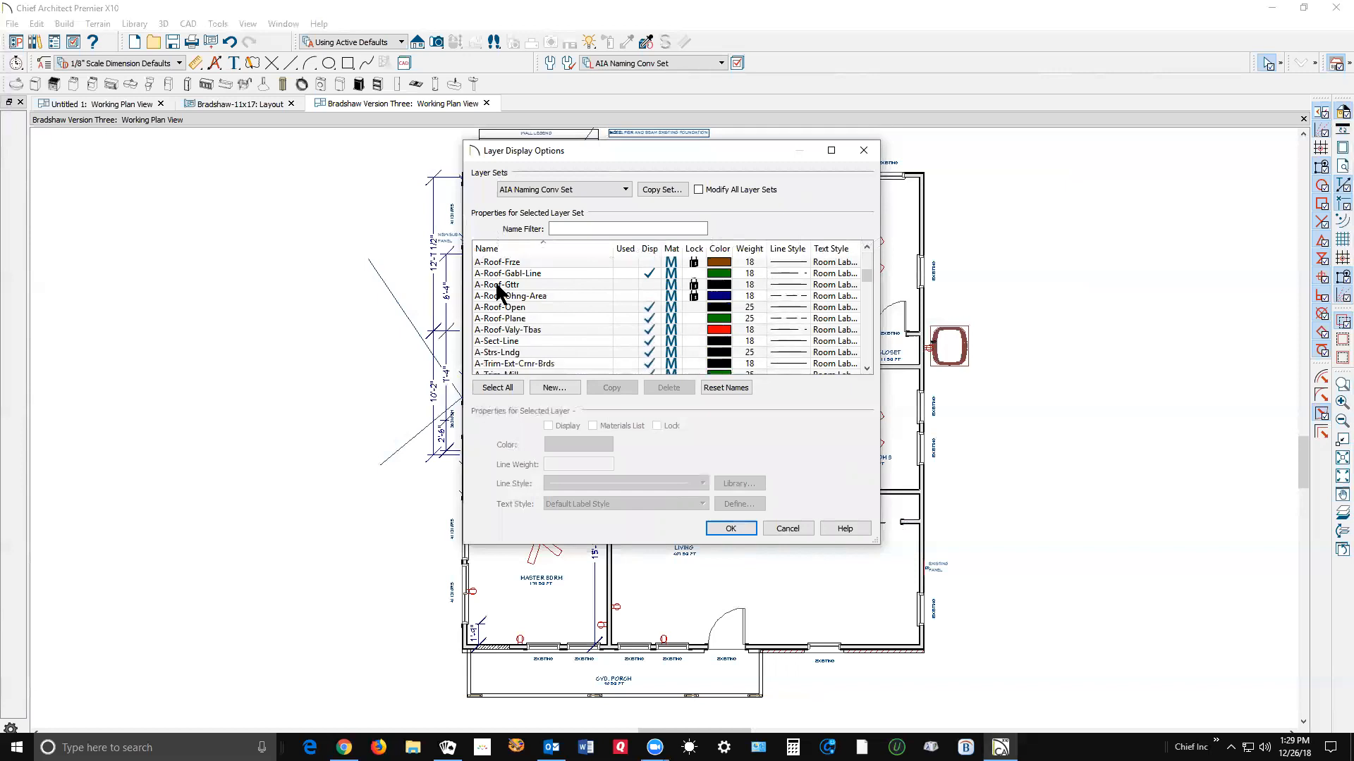
scroll(495, 289, "down", 1)
scroll(495, 281, "down", 3)
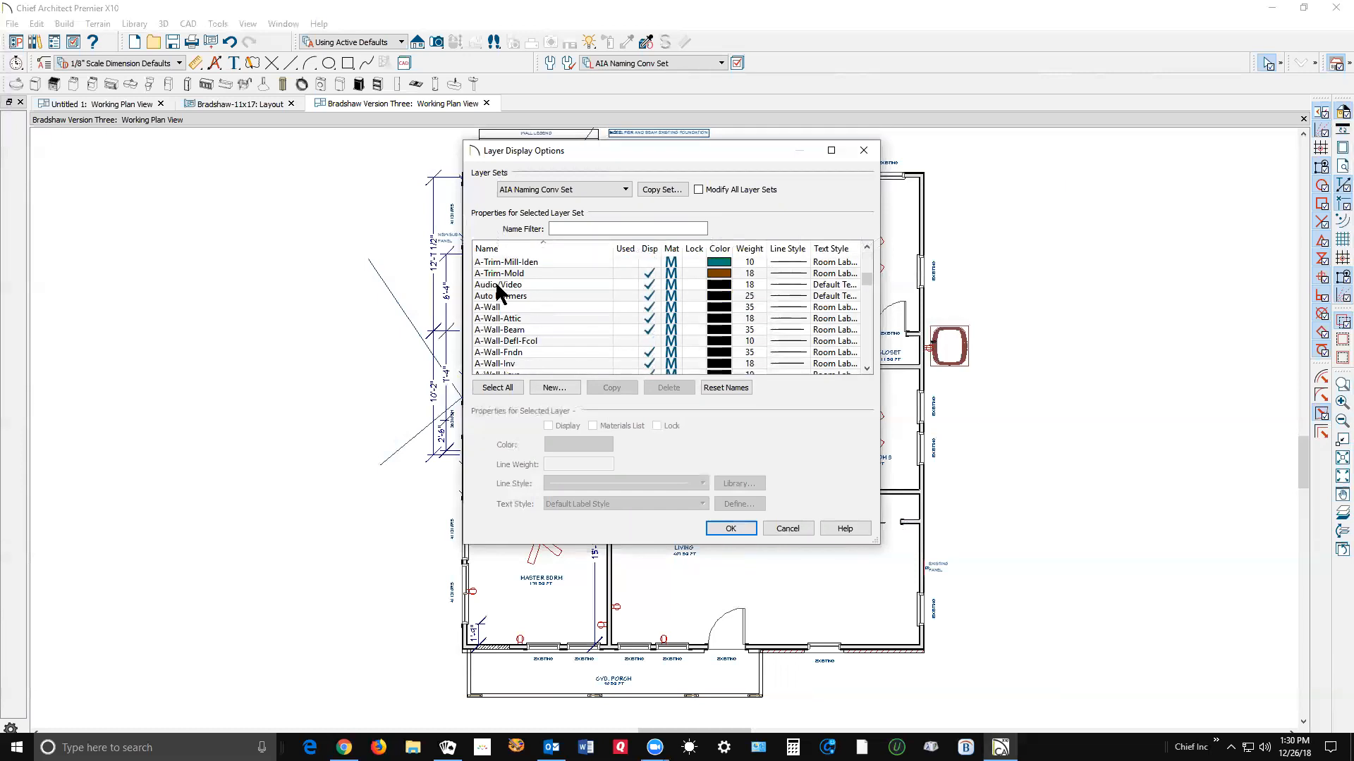
scroll(495, 280, "down", 4)
scroll(496, 285, "down", 3)
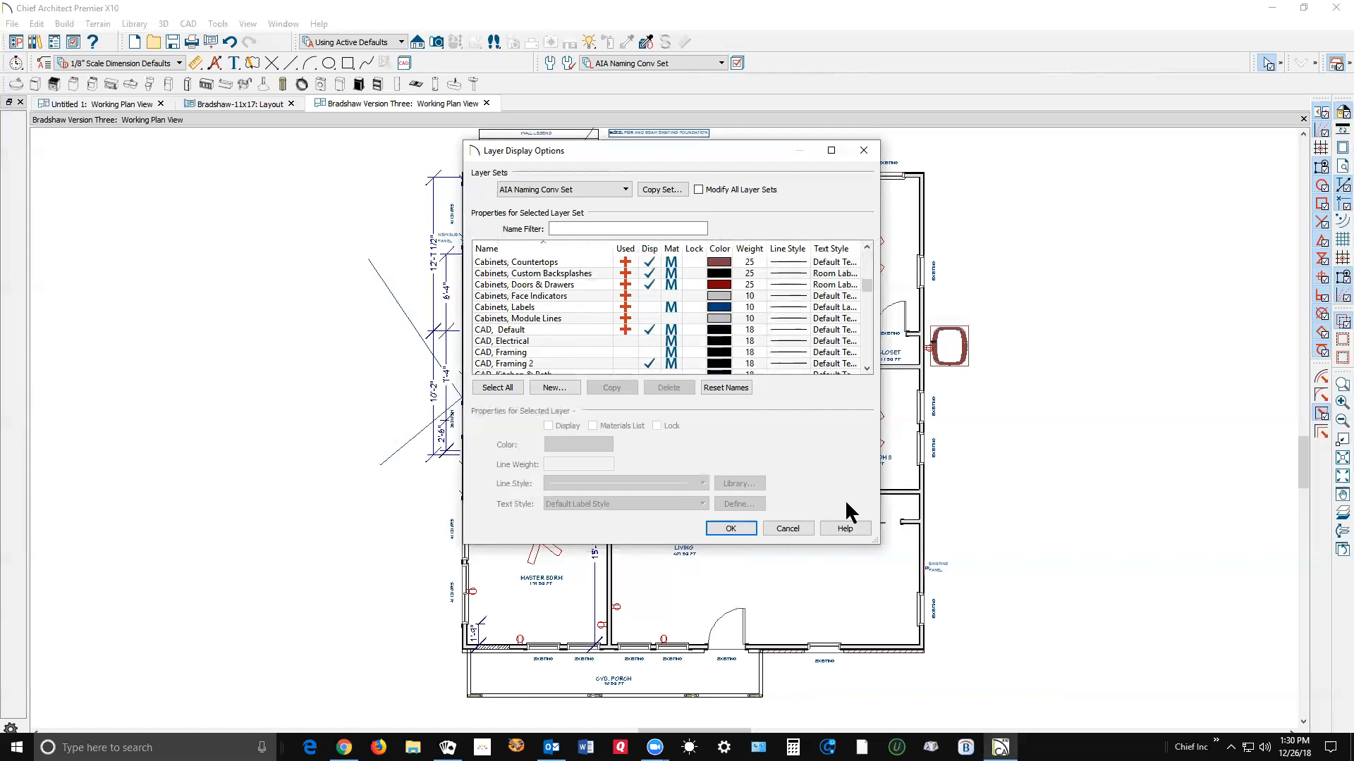
Compare the CAD, camera and ceiling layers with the AIA-named wall and roof layers, and close the layer display options without saving.
scroll(607, 283, "down", 2)
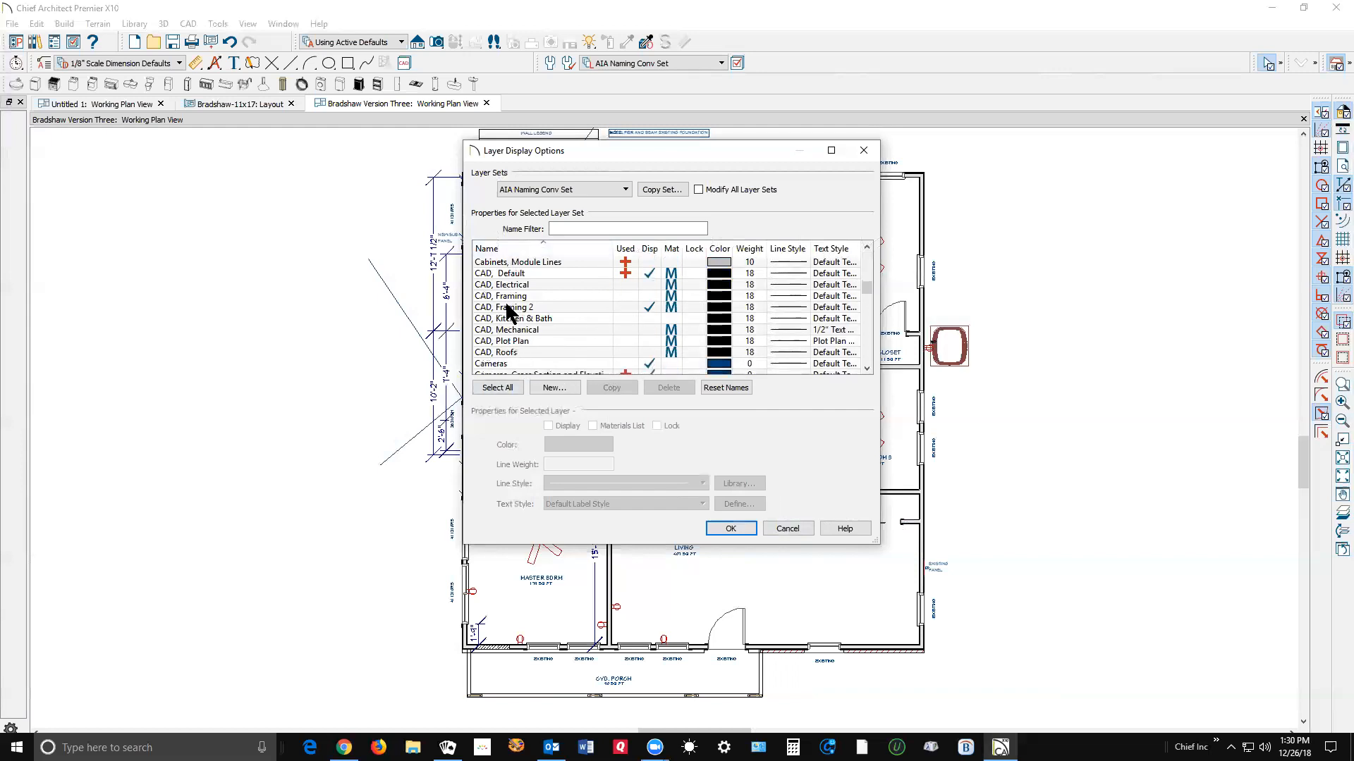
scroll(506, 310, "down", 1)
scroll(508, 311, "down", 4)
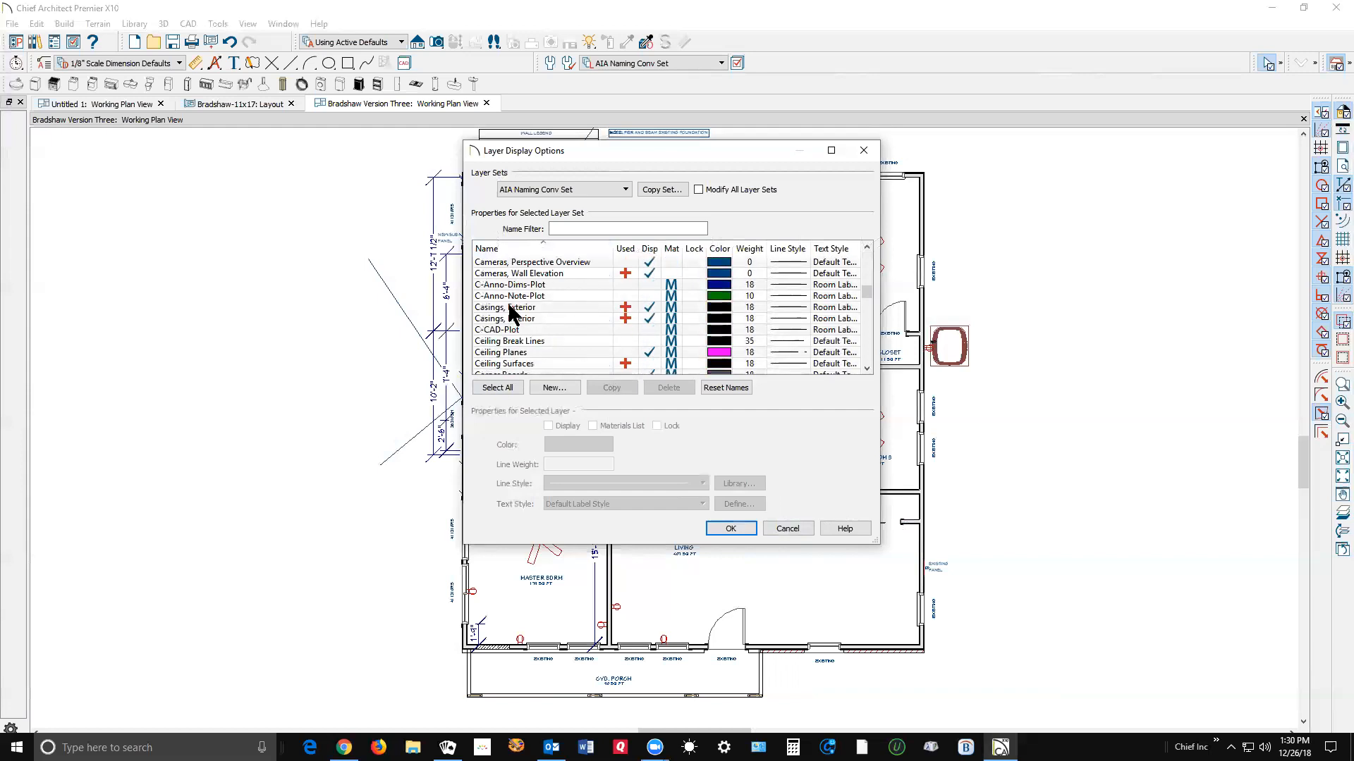
scroll(512, 315, "down", 1)
scroll(513, 311, "up", 8)
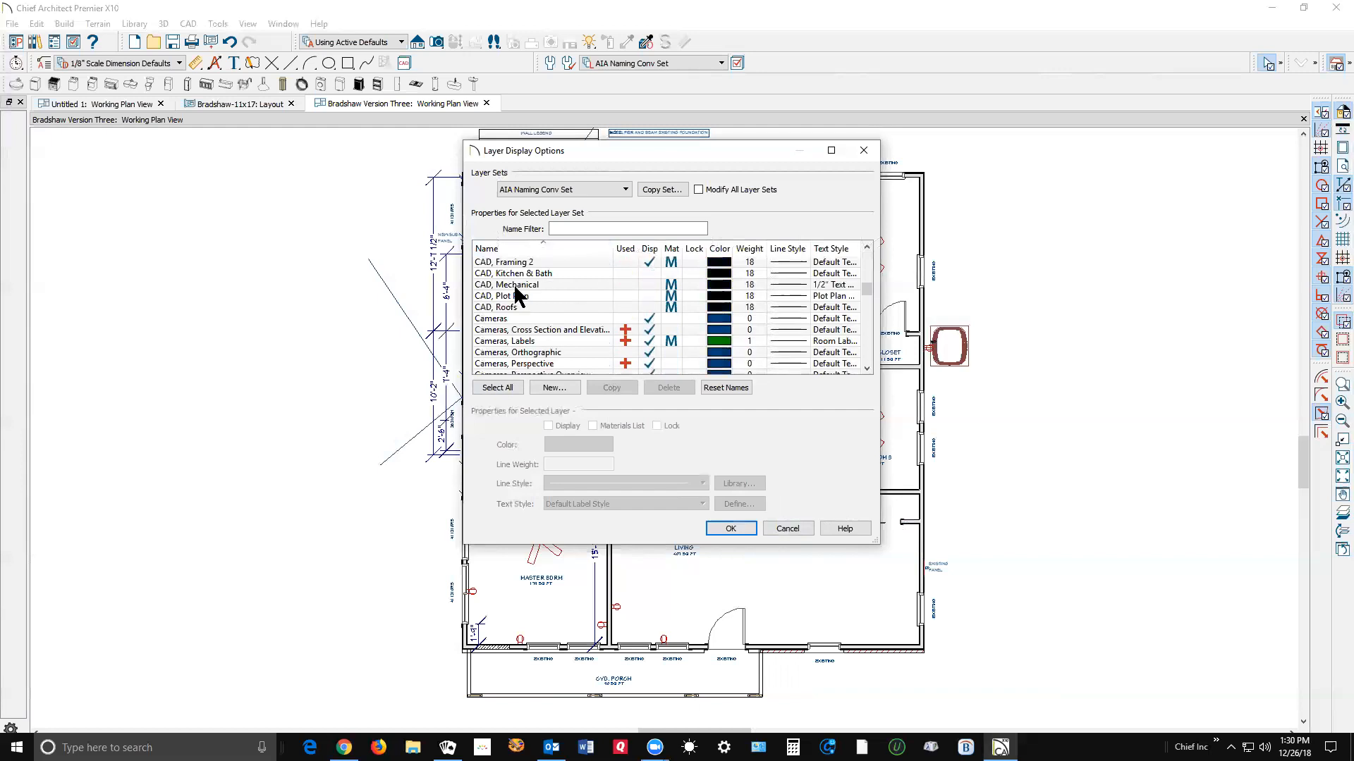
scroll(522, 301, "up", 8)
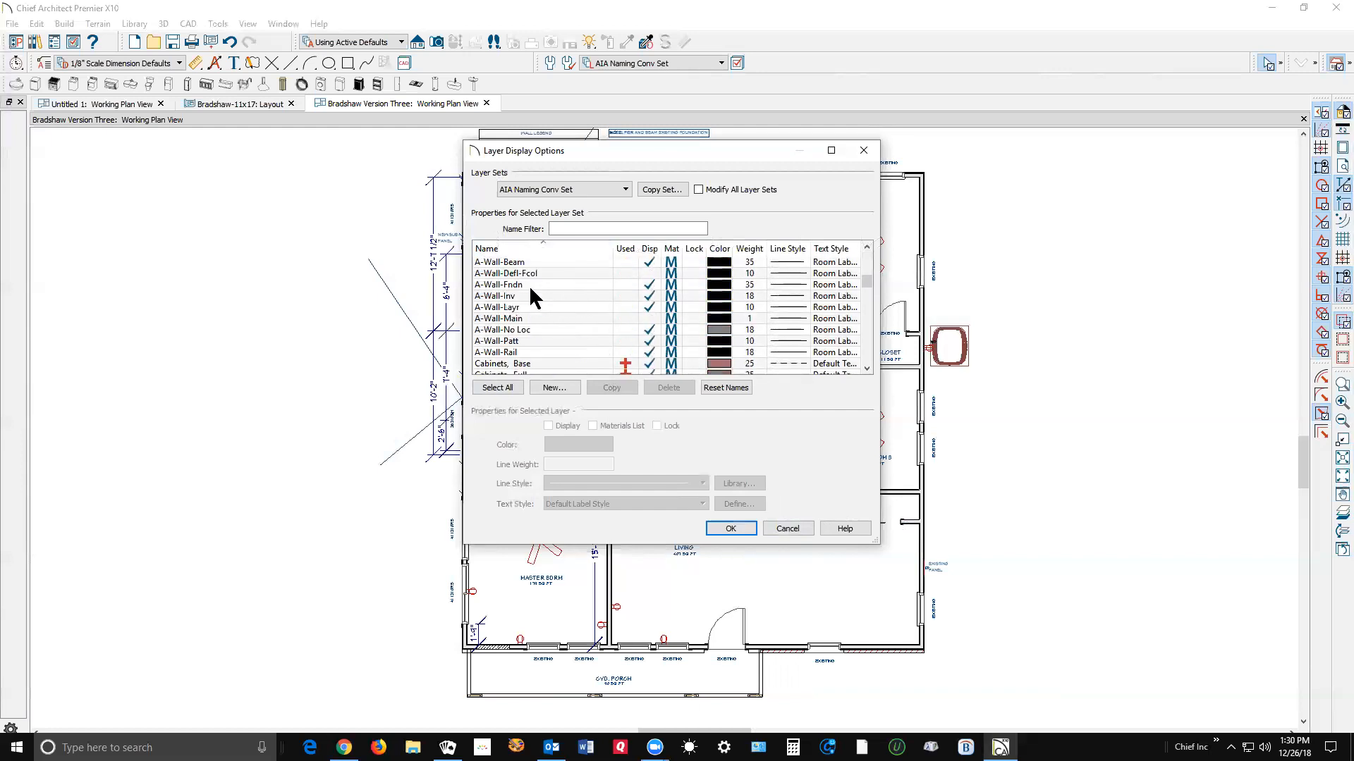
scroll(529, 285, "up", 5)
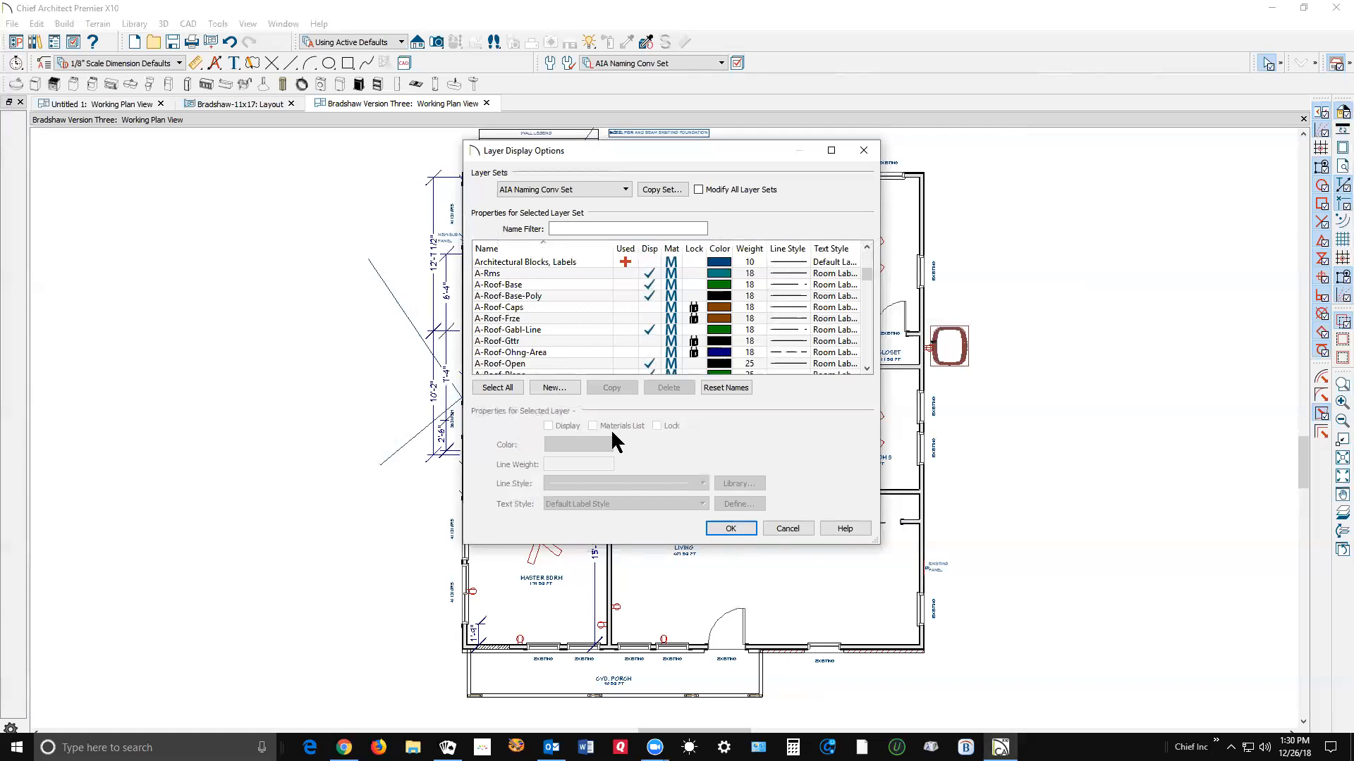
left_click(800, 530)
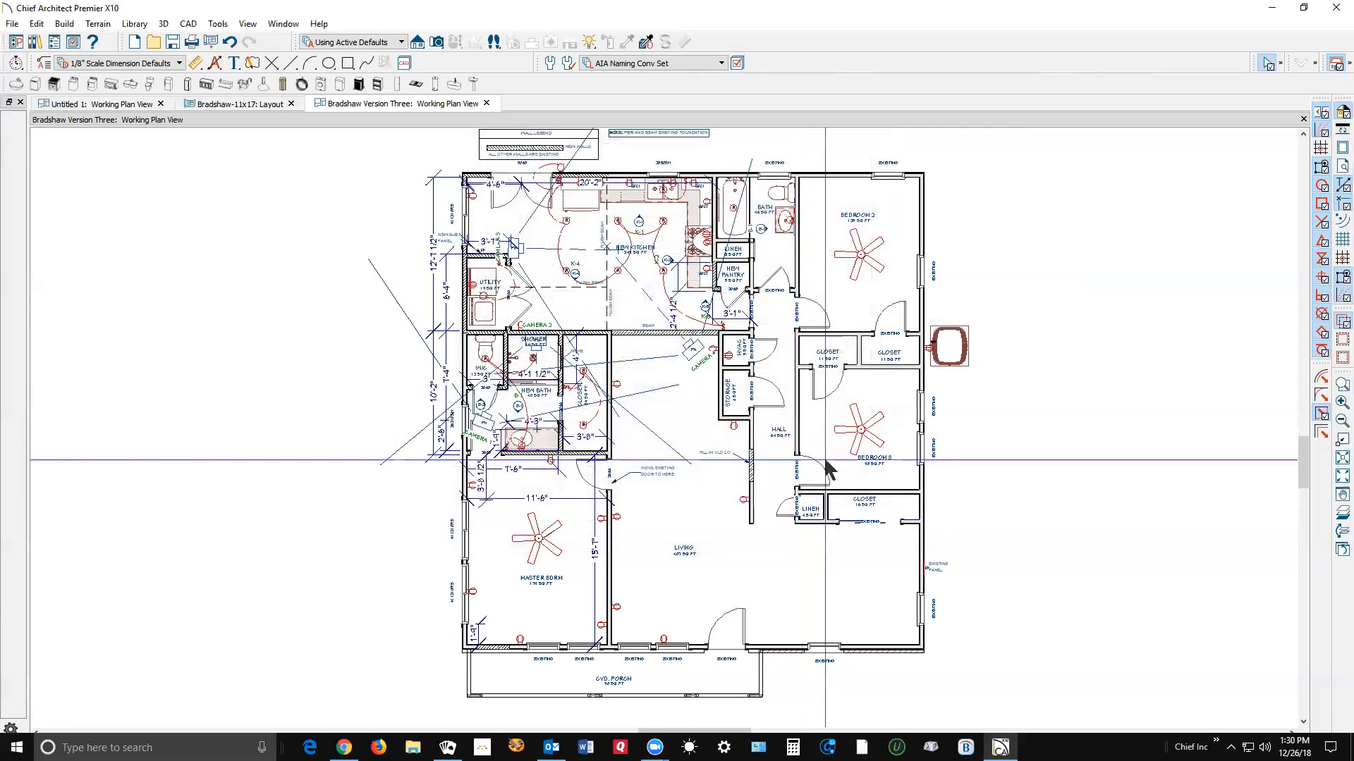